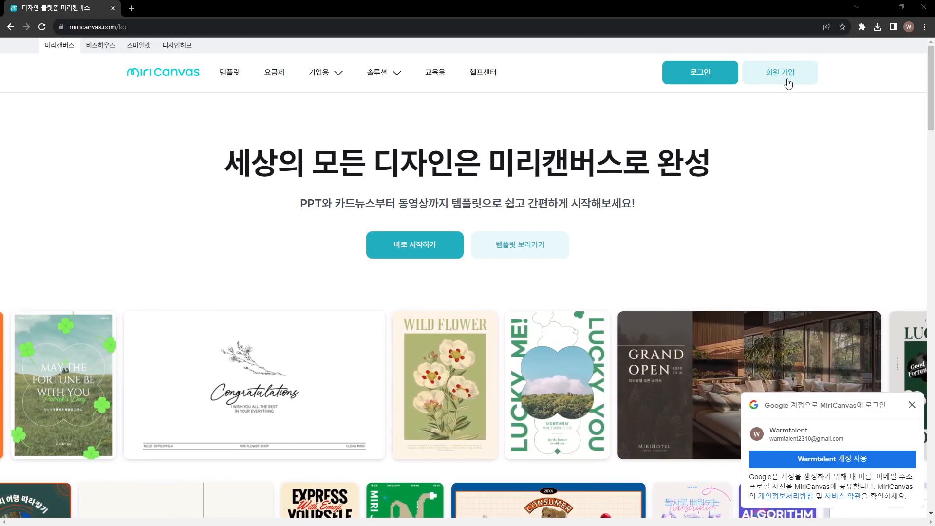
- Start signing up for MiriCanvas through Google, choosing the existing Google account
left_click(783, 80)
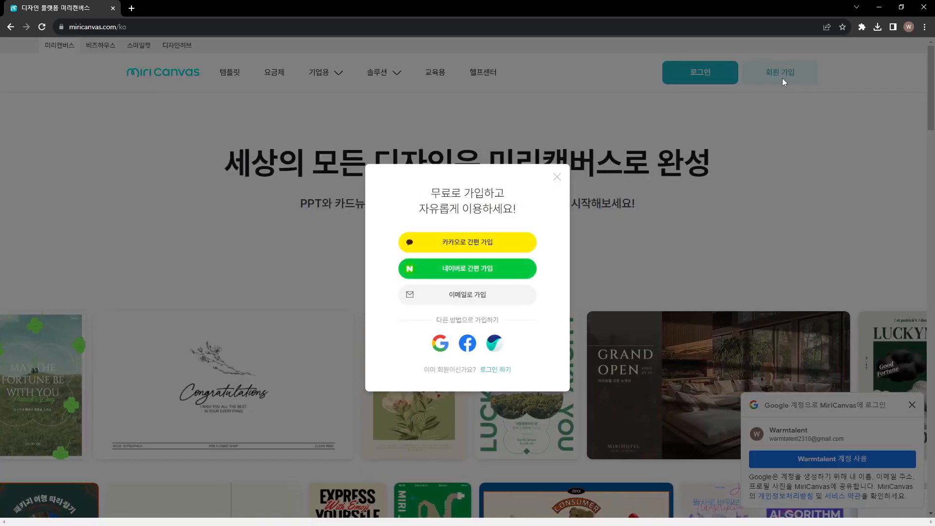
left_click(440, 344)
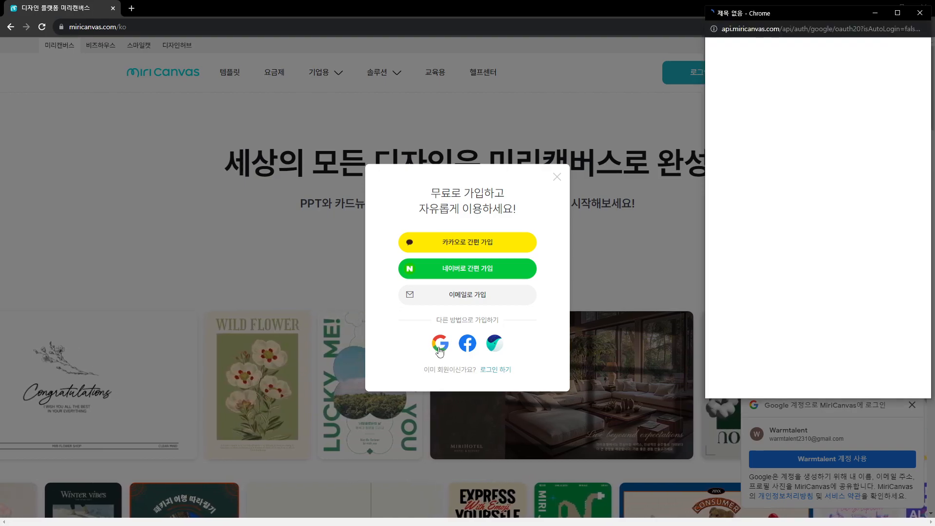
left_click_drag(755, 14, 619, 60)
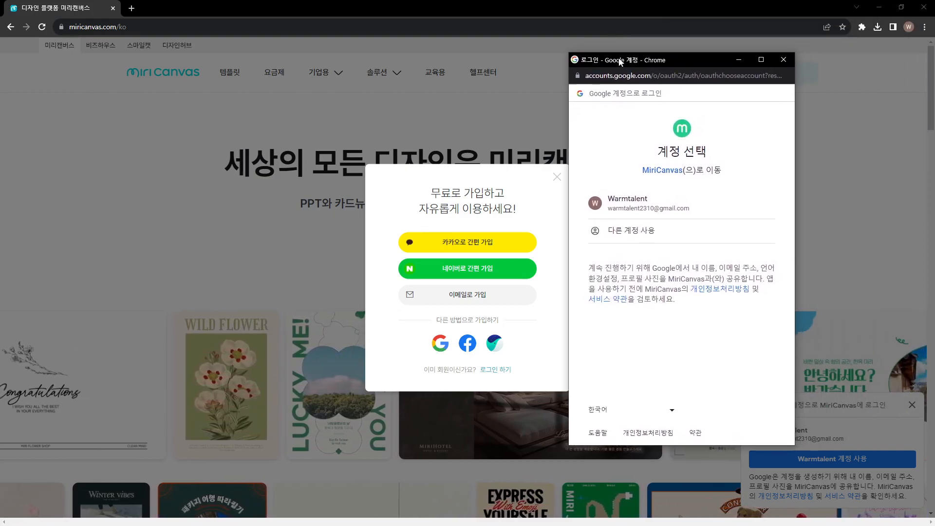
left_click(642, 214)
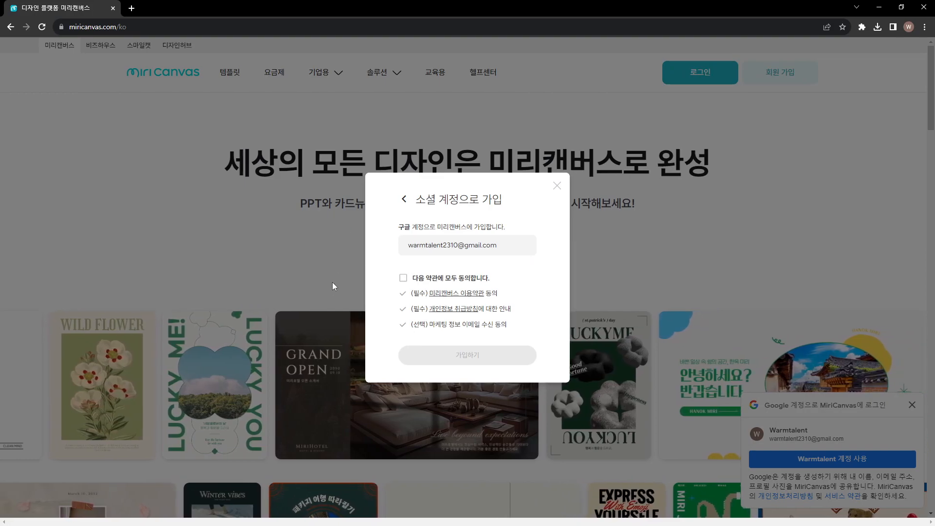
- Accept the two required terms without the optional marketing e-mails, submit the sign-up, and decline to stay logged in
left_click(404, 295)
left_click(405, 309)
left_click(403, 325)
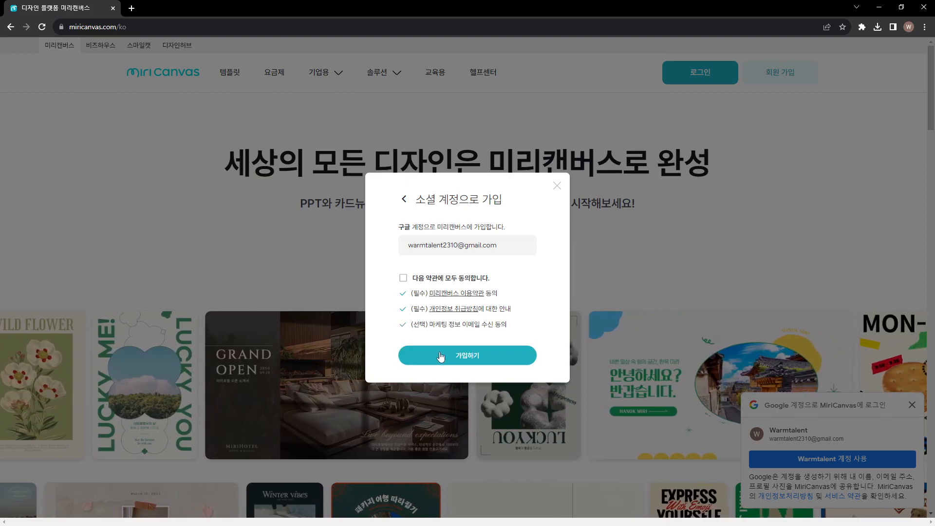
left_click(403, 278)
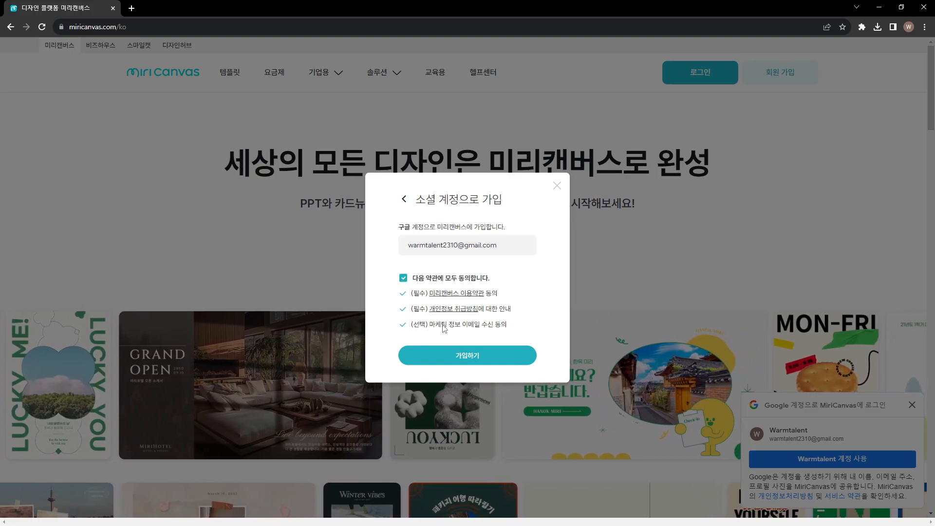
left_click(403, 324)
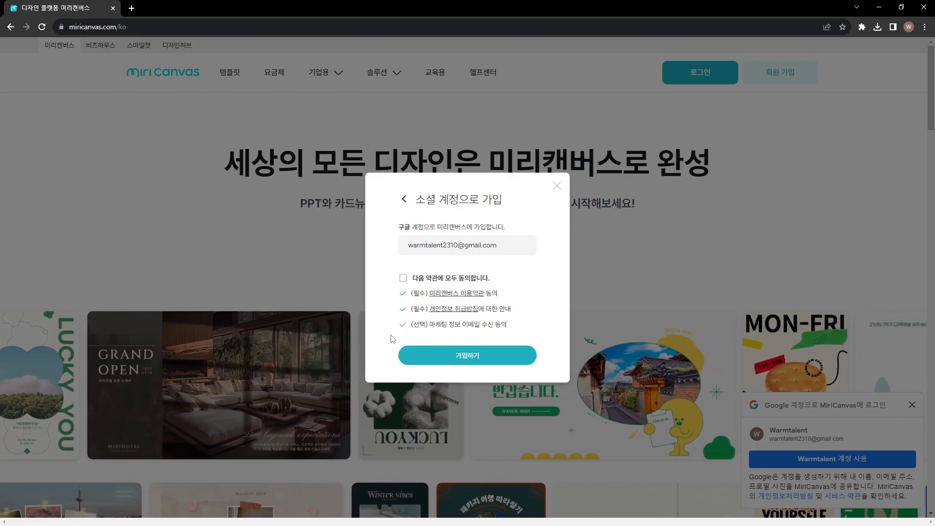
left_click(453, 354)
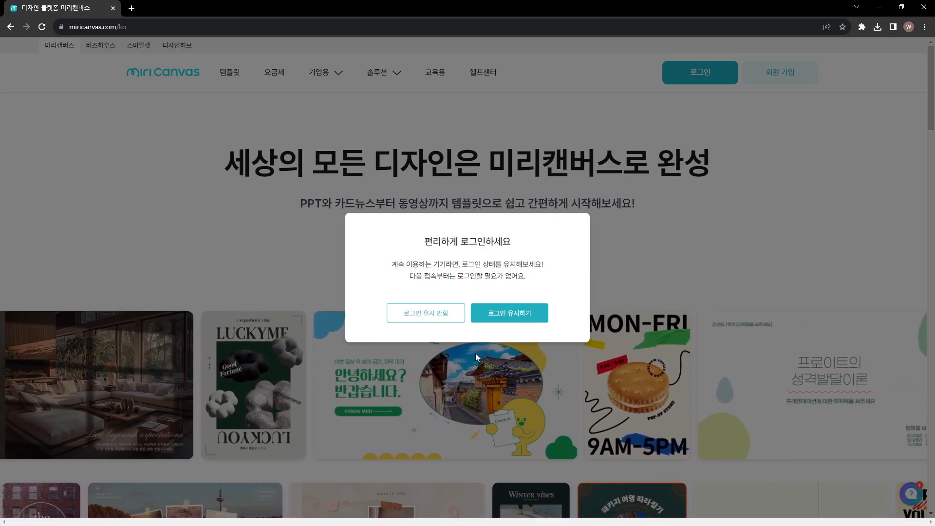
left_click(428, 318)
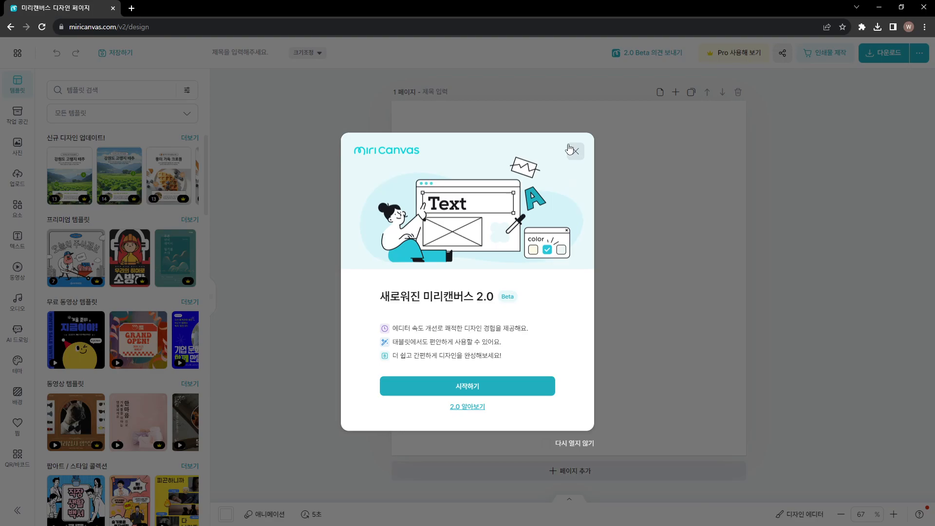
- Start the MiriCanvas 2.0 Beta editor and browse the template categories and suggested search keywords
left_click(481, 390)
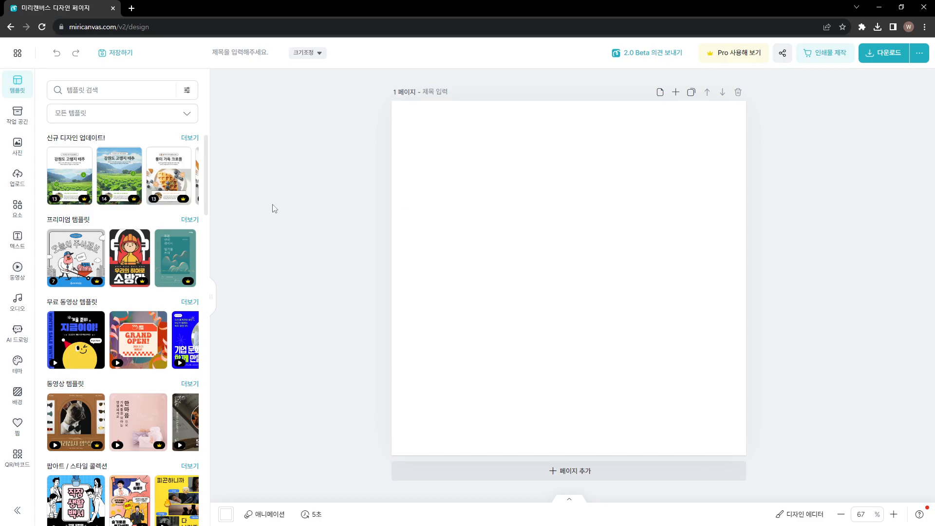
scroll(99, 342, "down", 4)
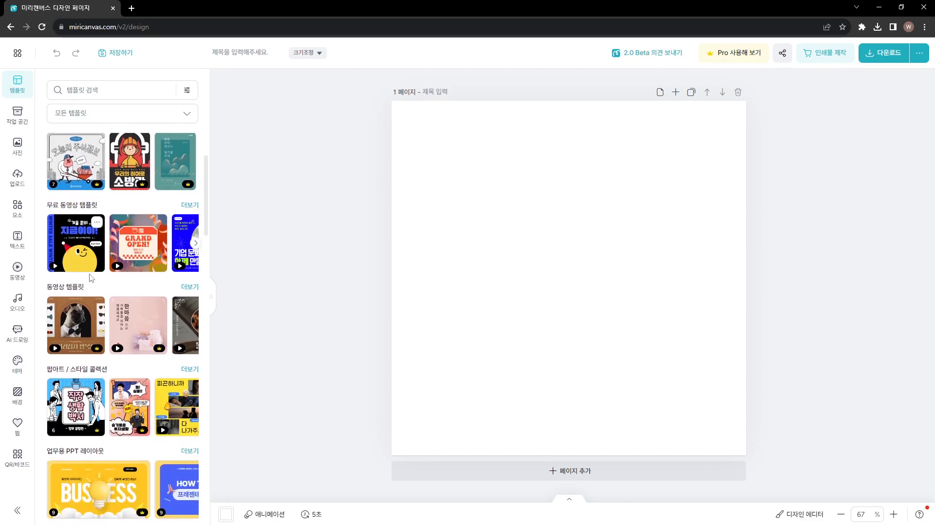
scroll(100, 342, "down", 3)
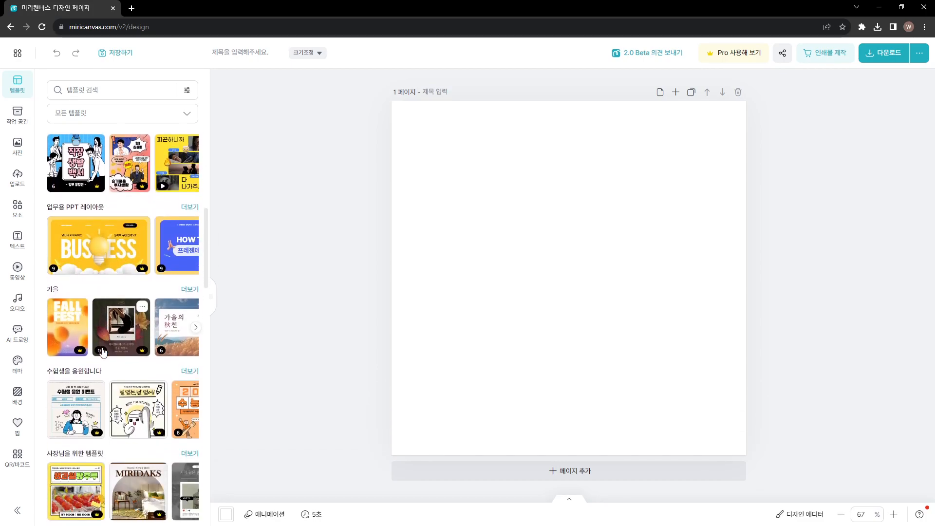
scroll(102, 341, "up", 7)
left_click(100, 90)
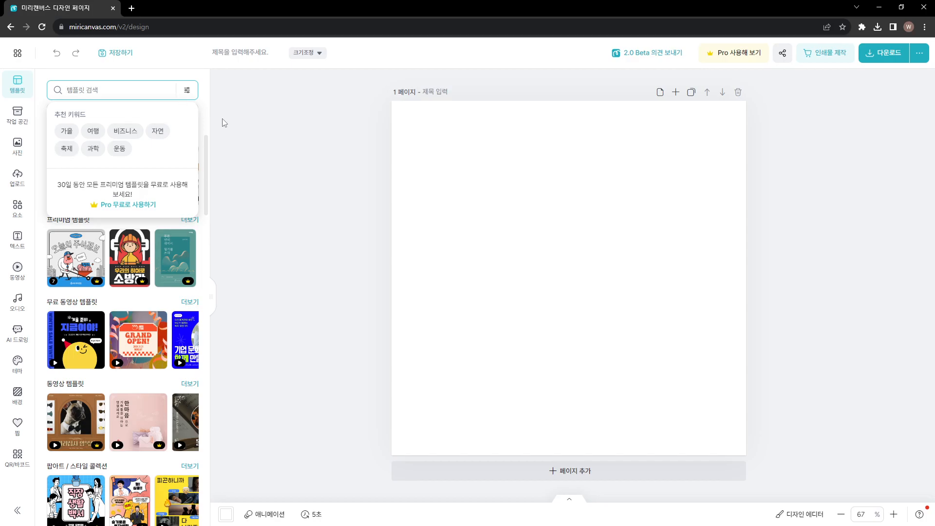
- Create a new web design in the YouTube thumbnail (썸네일) format and dismiss the 2.0 introduction
left_click(18, 54)
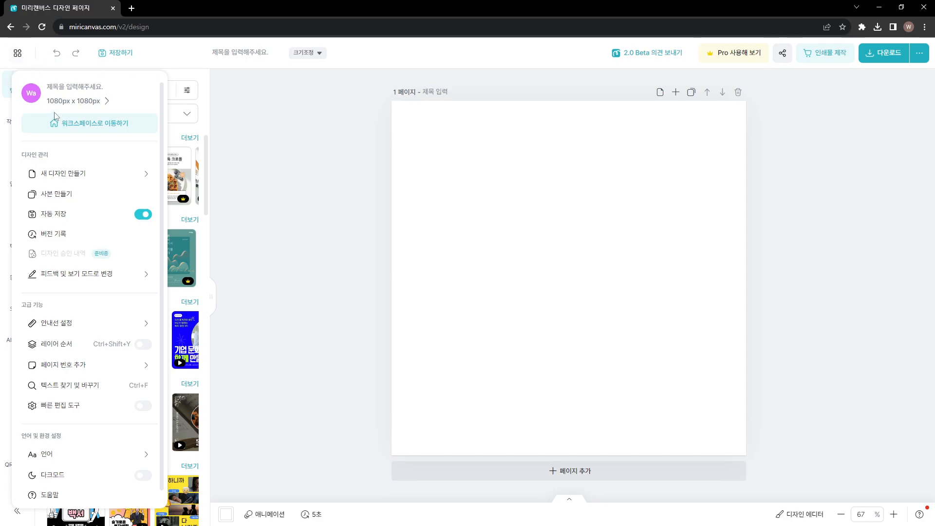
left_click(73, 182)
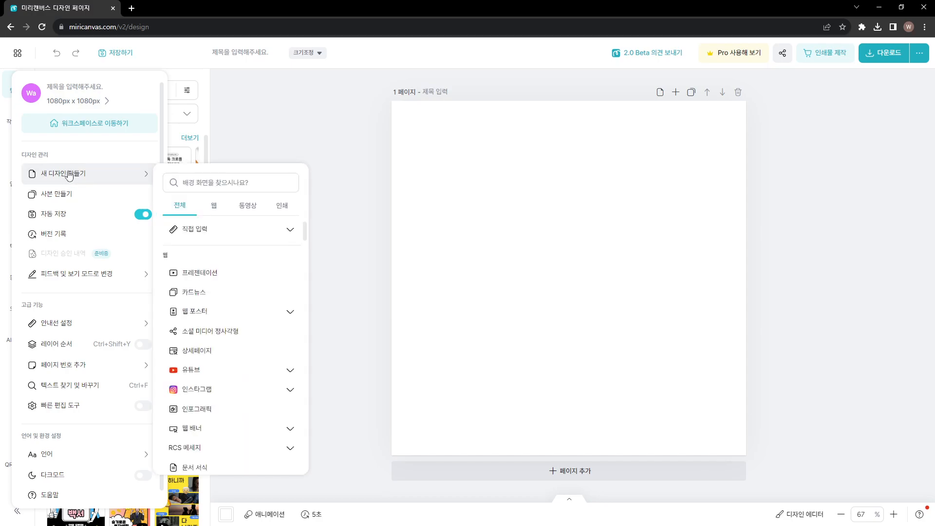
scroll(224, 269, "down", 1)
scroll(222, 267, "up", 1)
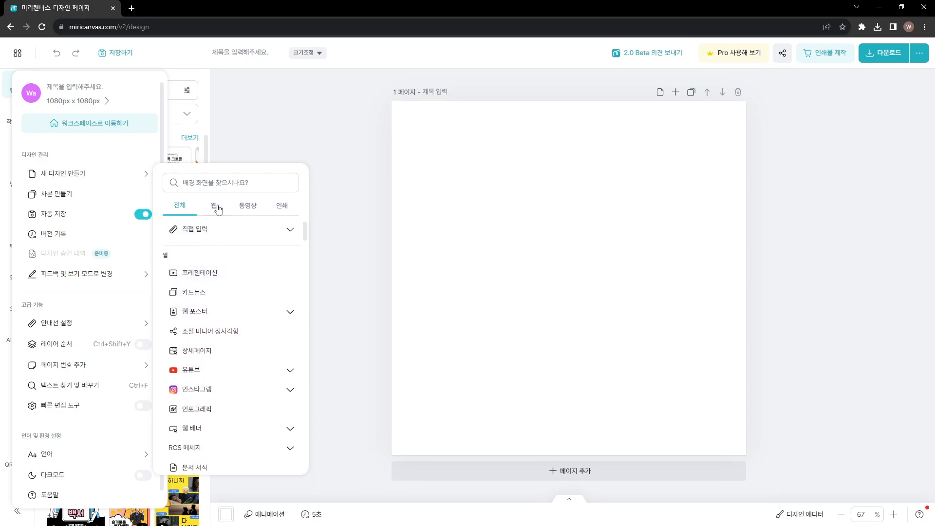
left_click(252, 213)
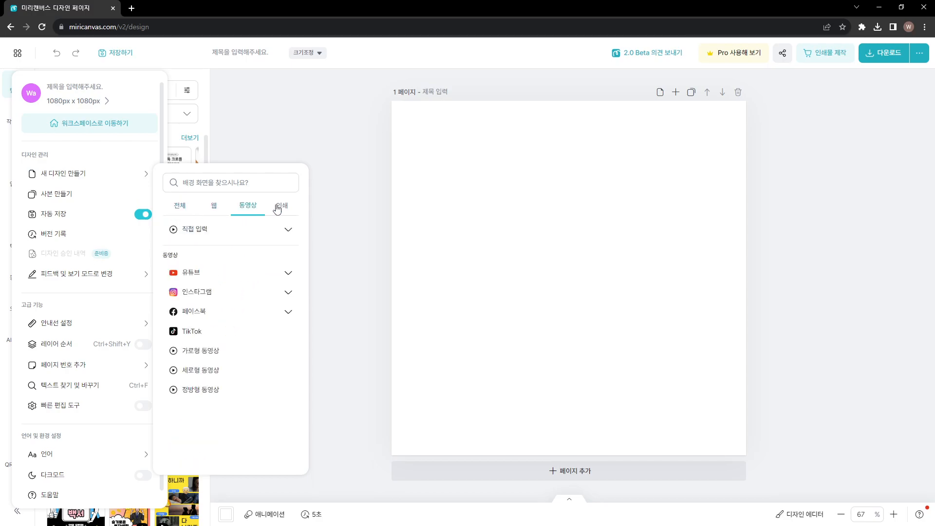
left_click(277, 210)
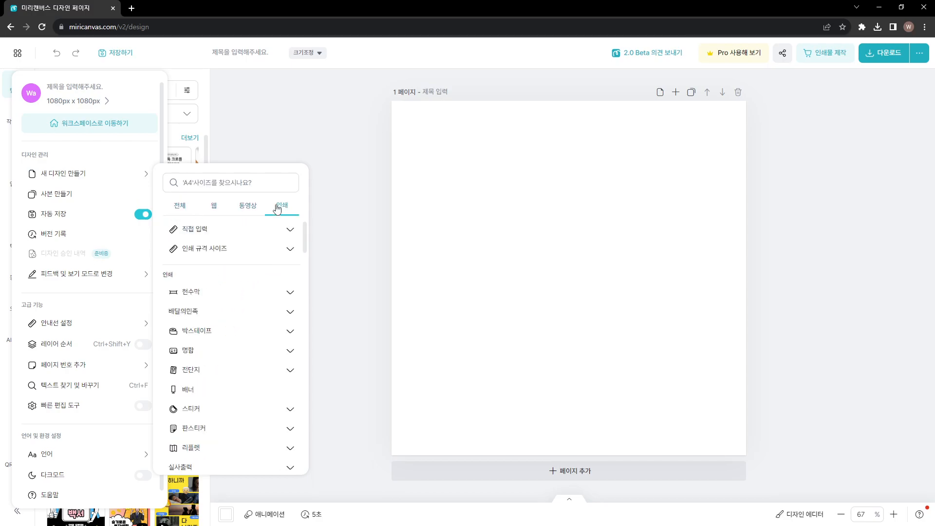
left_click(215, 210)
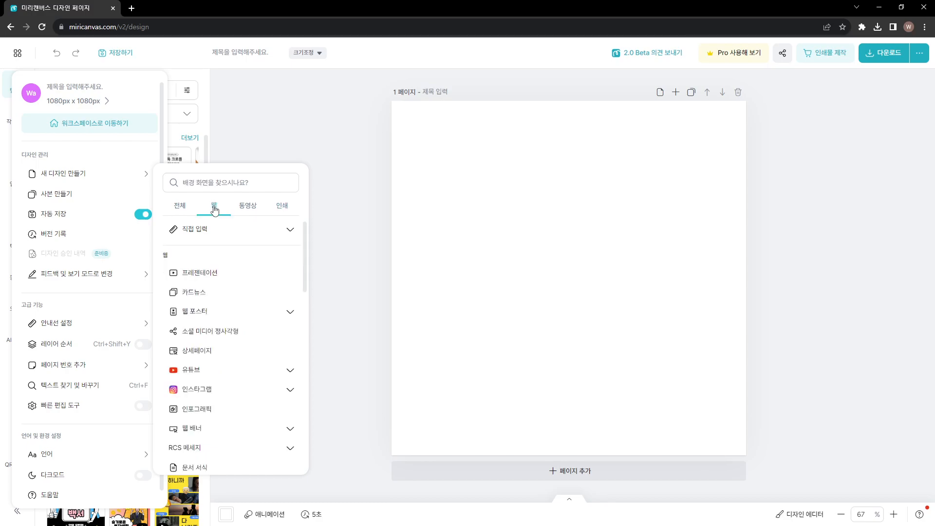
left_click(203, 369)
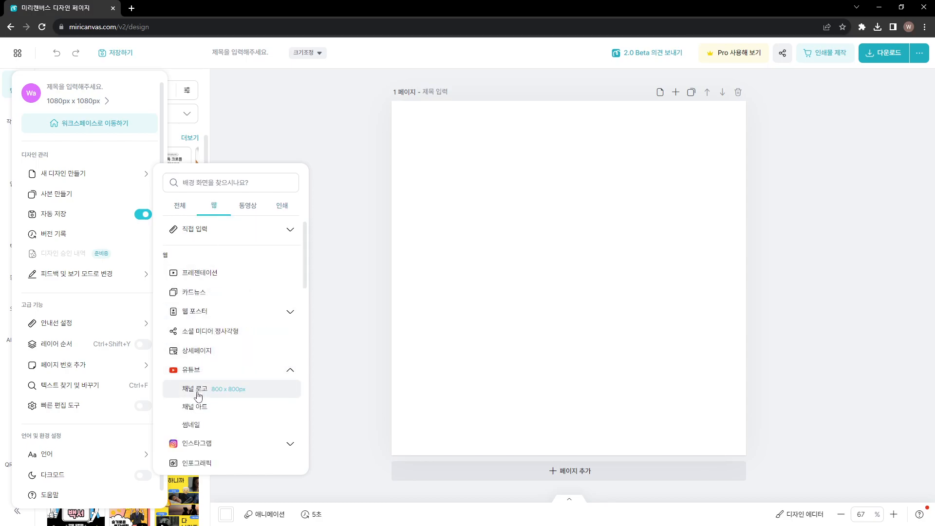
left_click(197, 427)
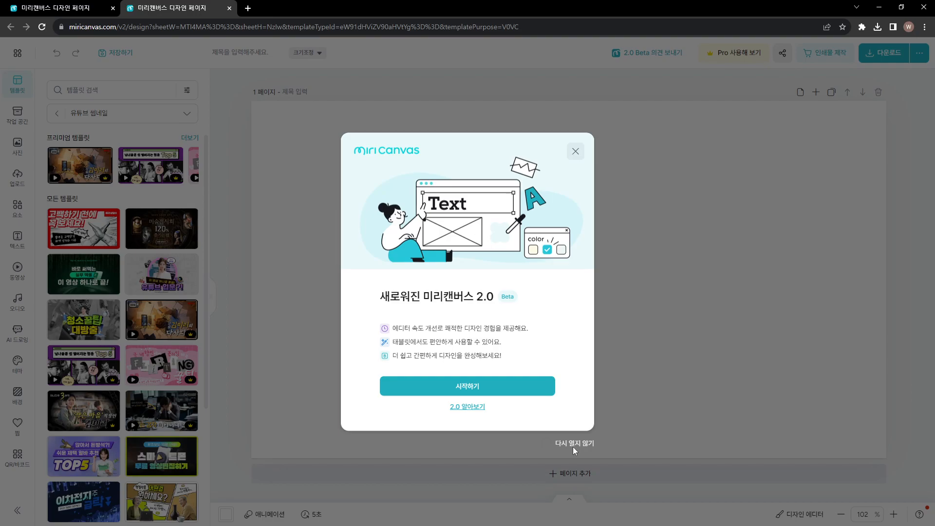
left_click(576, 151)
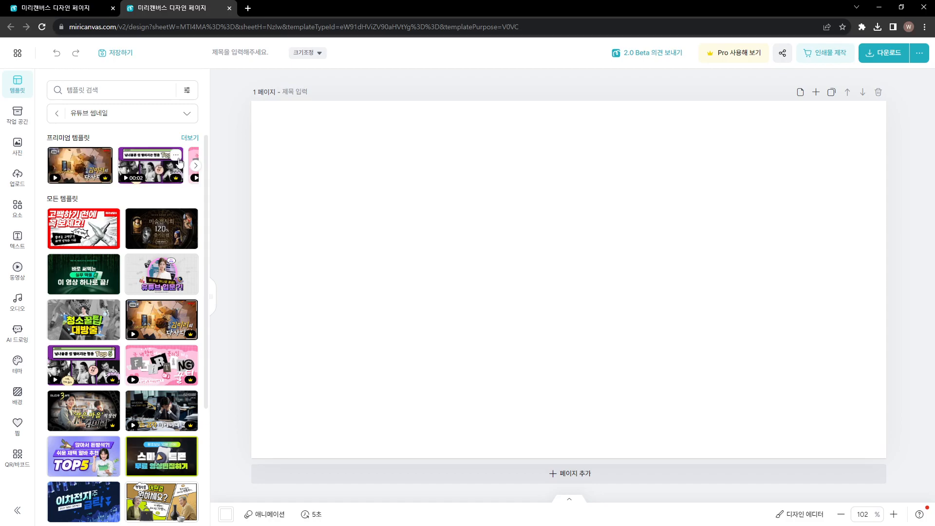
- Look at what the Pro trial offers and close the offer without subscribing
left_click(725, 54)
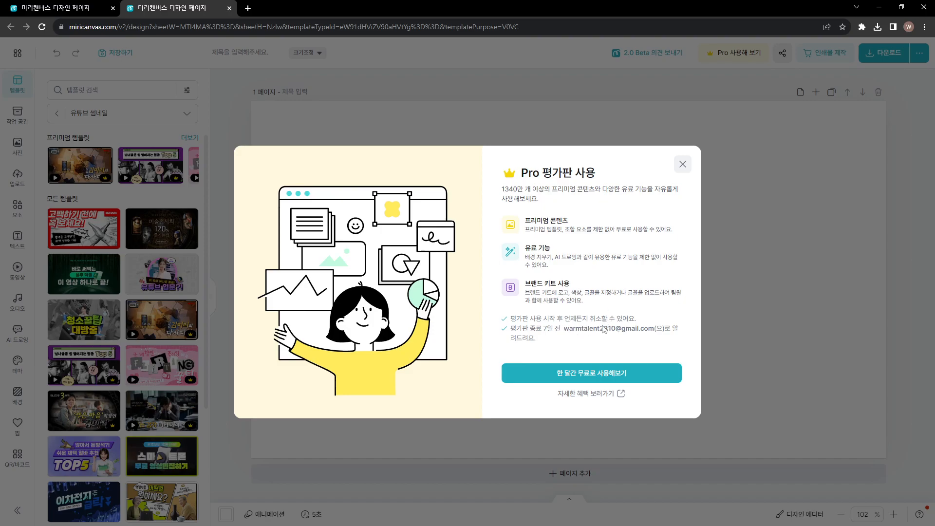
left_click(682, 164)
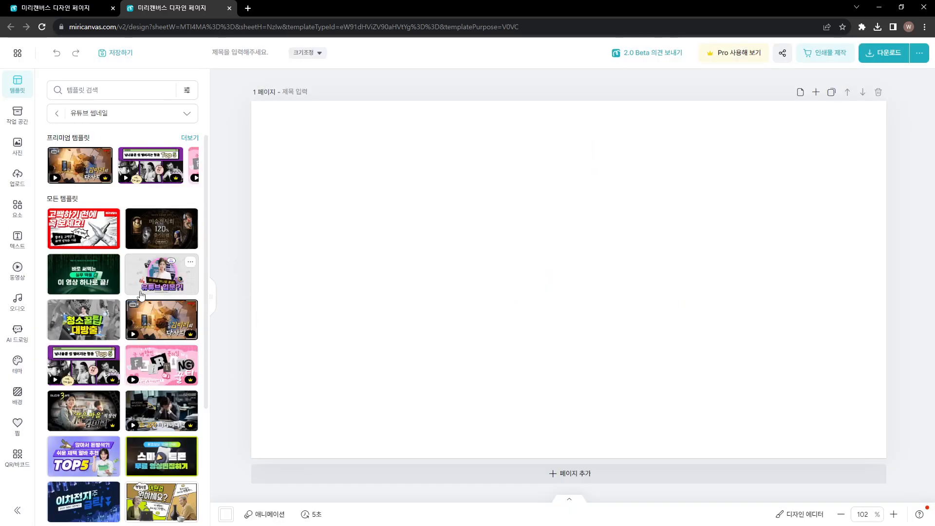
- Try out the "유튜브 입문?!" and "앉아서 돈방석?! TOP5" thumbnail templates on the page
left_click(157, 295)
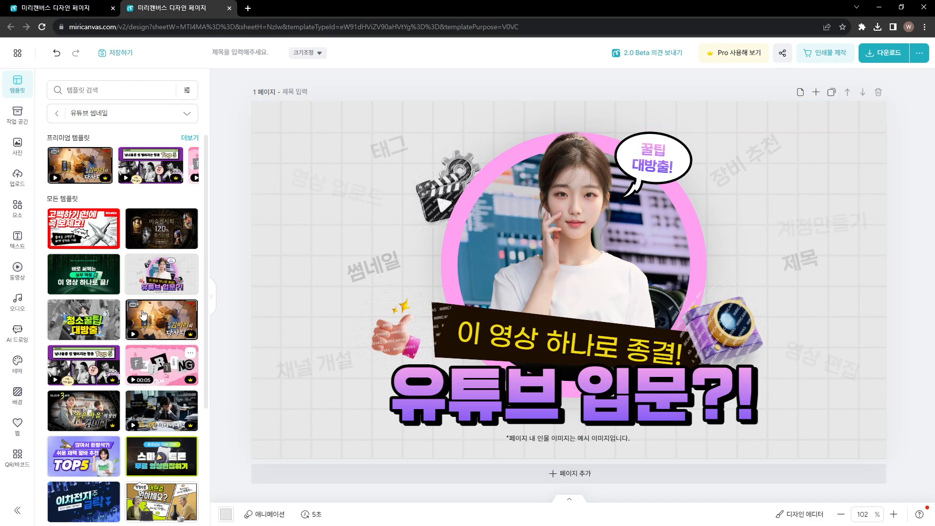
scroll(97, 319, "down", 3)
left_click(96, 319)
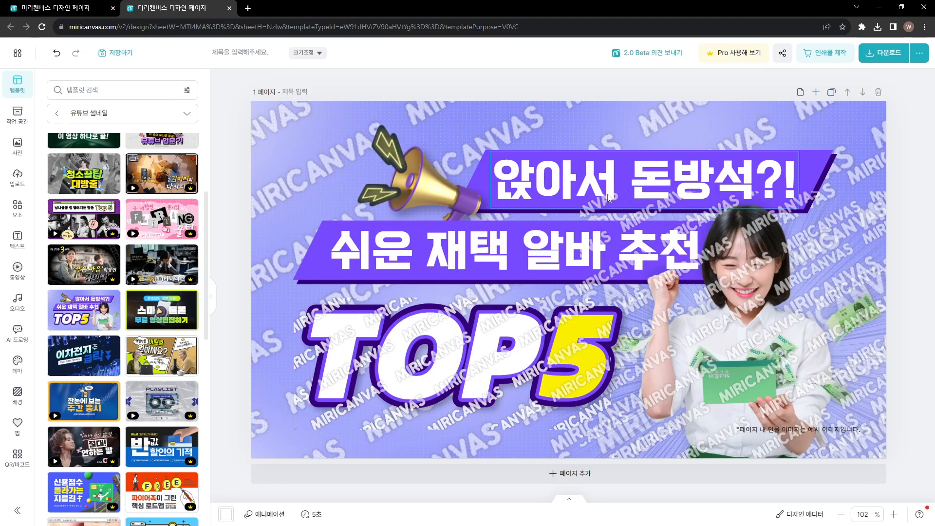
left_click(731, 338)
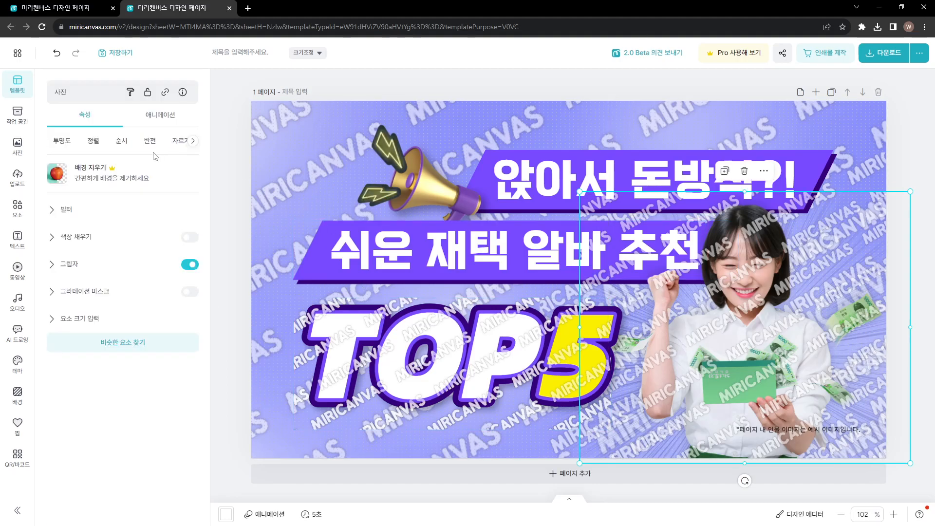
- Replace the page's current design with the "유튜브 입문?!" thumbnail template
left_click(17, 84)
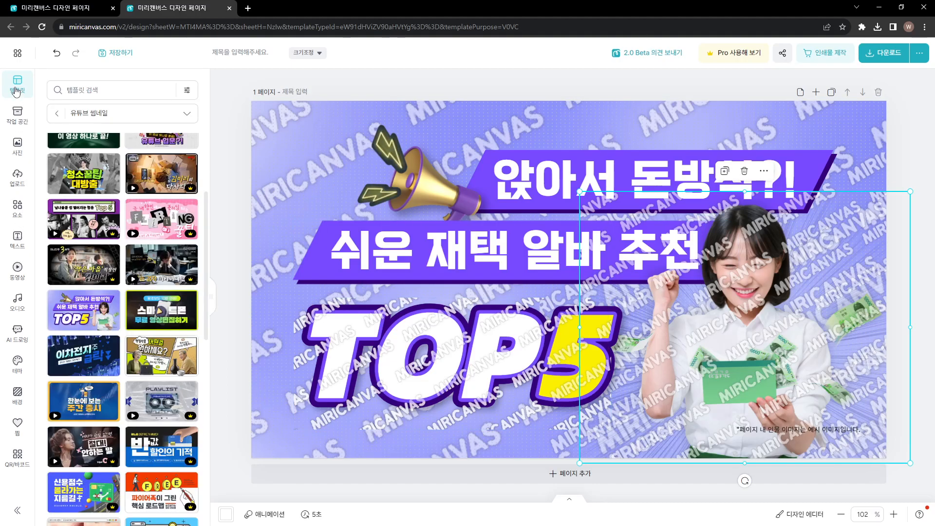
left_click(163, 267)
left_click(469, 317)
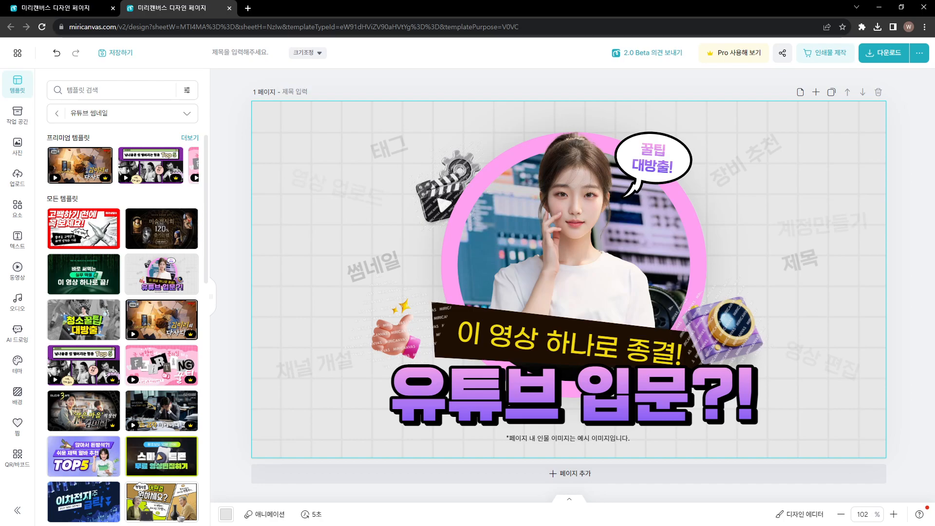
- Replace the speech bubble's text with "꿀팁 대공개!"
double_click(657, 162)
left_click(656, 162)
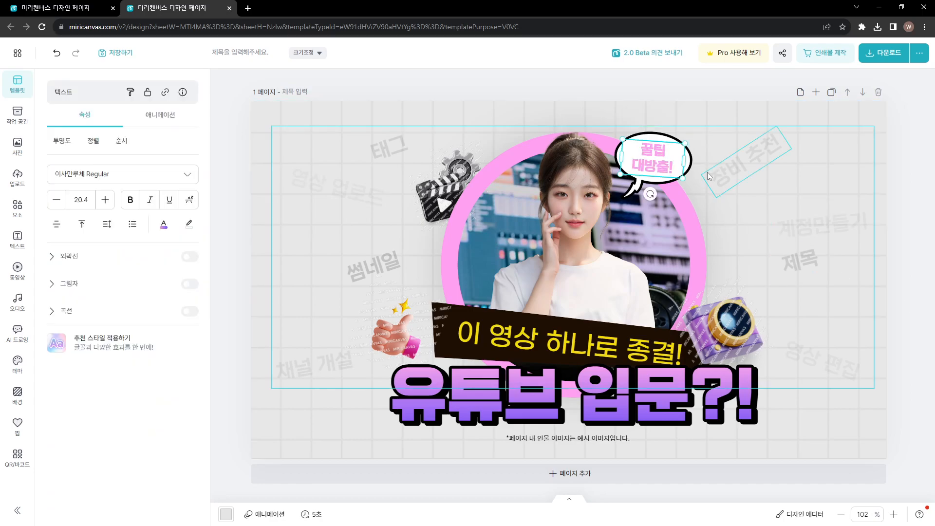
key("Up")
key("shift+End")
key("shift+Down")
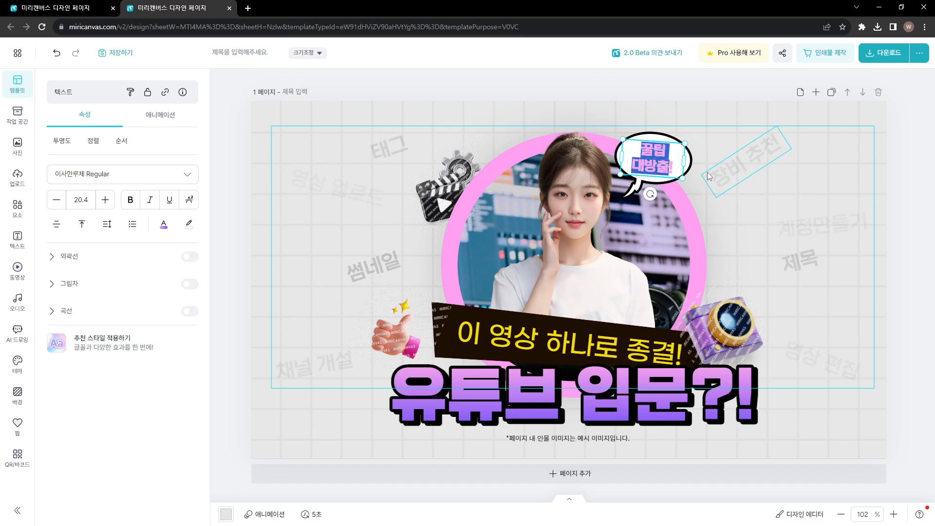
key("BackSpace")
type("꿀팁 대")
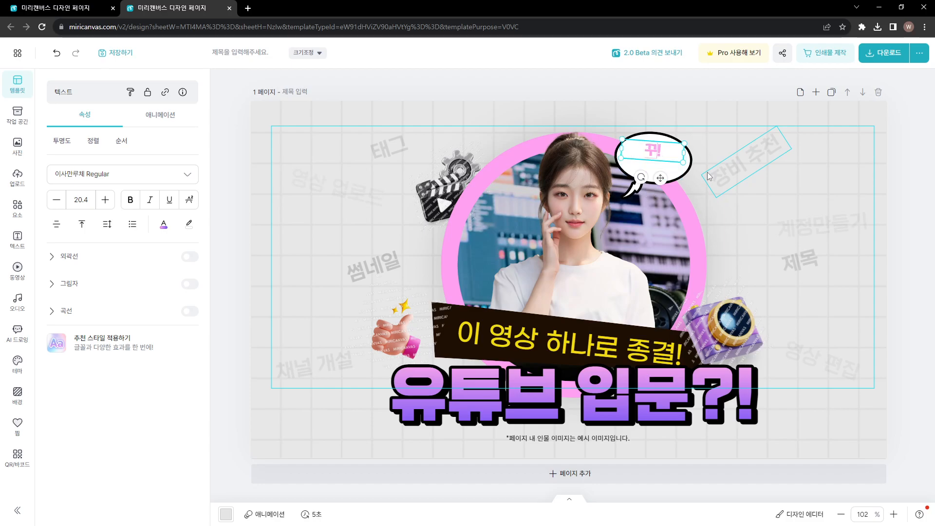
type("공개")
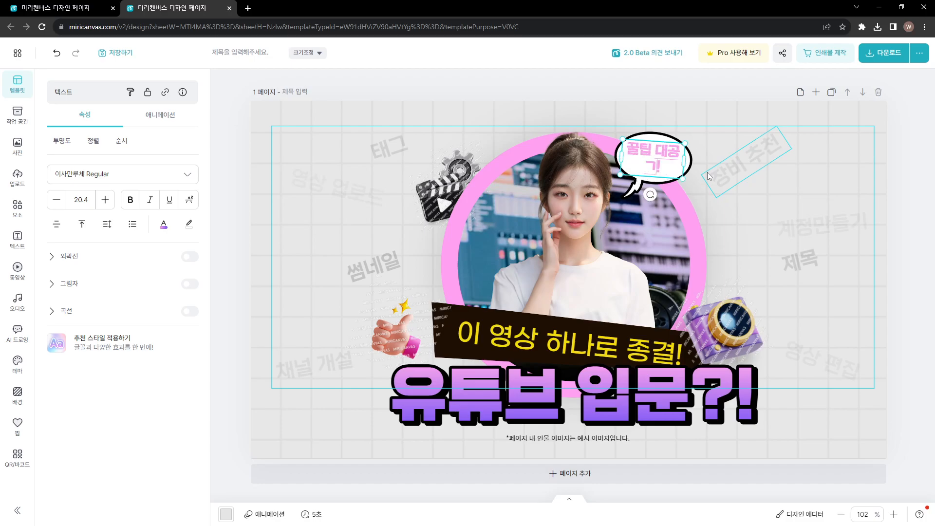
type("!")
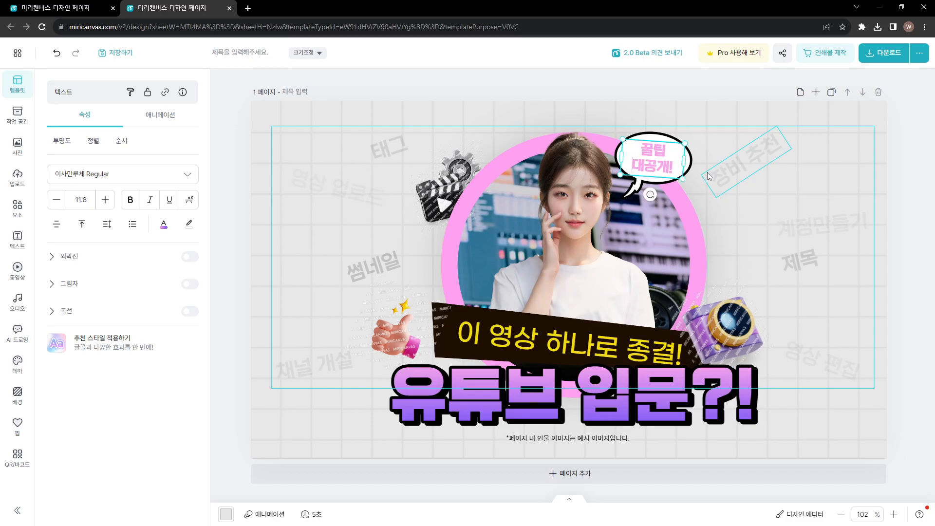
- Shorten the speech bubble's text to "꿀팁 공개" by removing "대" and the exclamation mark
key("Left")
key("Left")
key("Left")
key("Left")
key("BackSpace")
key("Right")
key("Right")
key("Right")
key("Right")
key("BackSpace")
key("BackSpace")
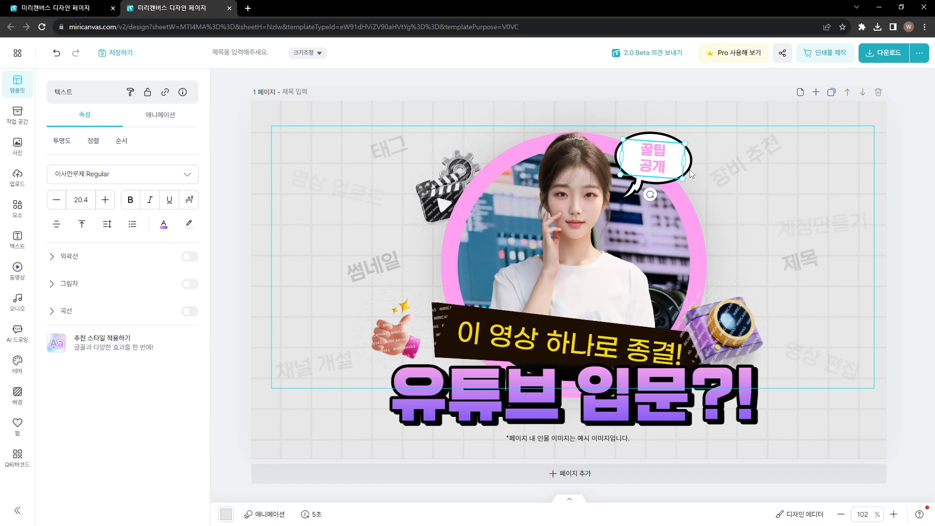
- Set the font of all the speech bubble's text to G마켓 산스 Medium
key("ctrl+a")
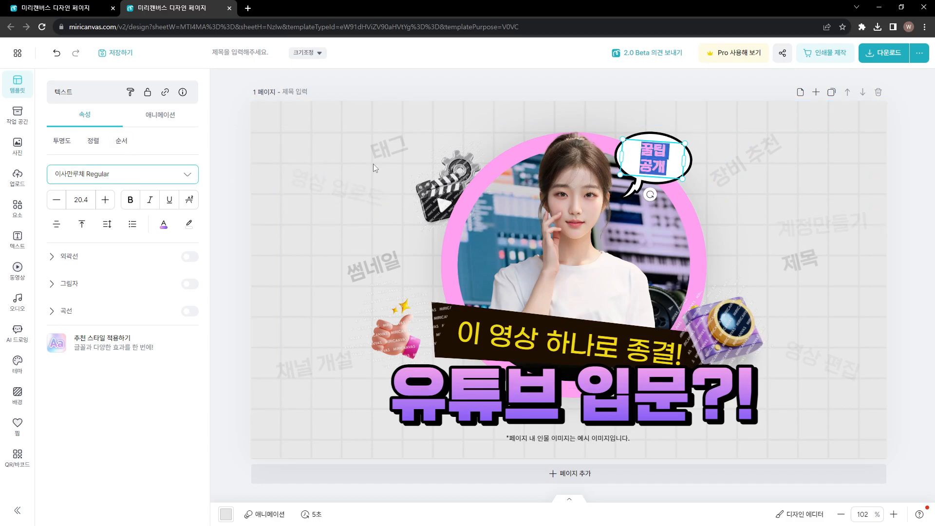
left_click(99, 178)
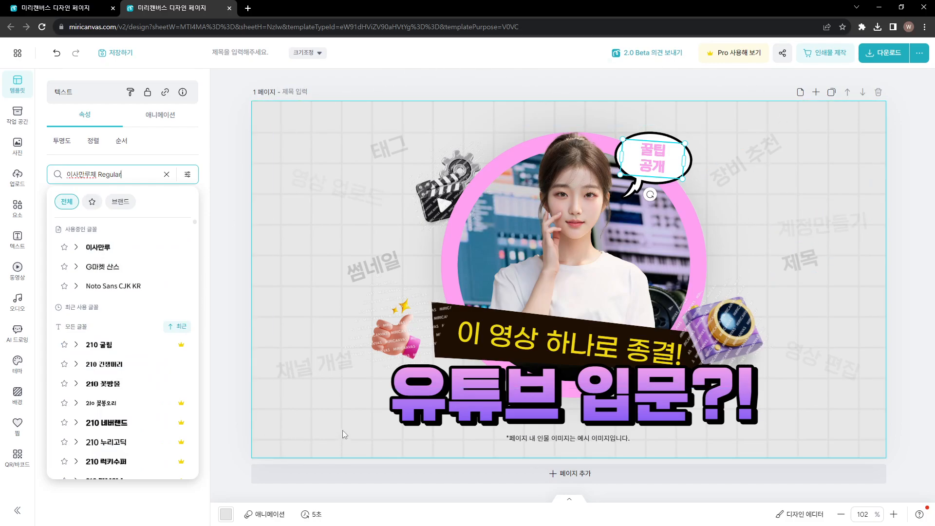
left_click(169, 150)
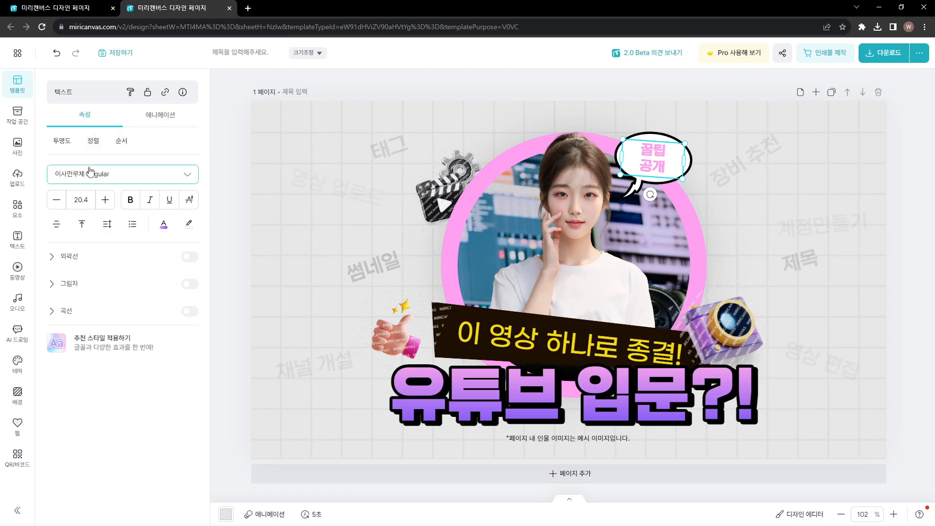
left_click(70, 184)
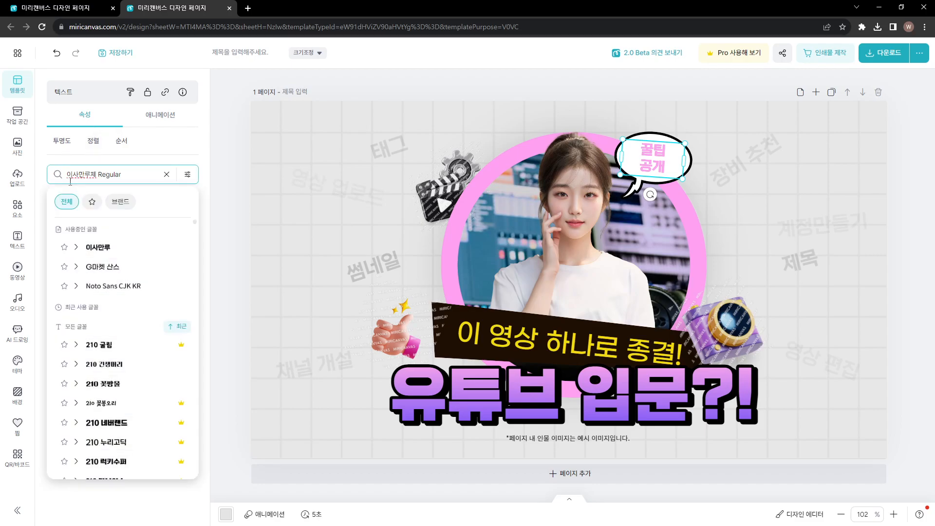
left_click(116, 276)
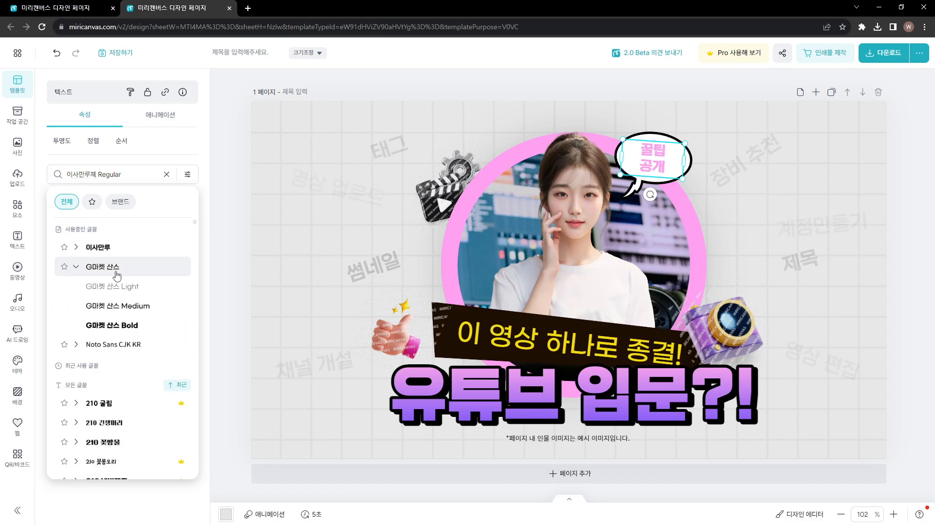
left_click(131, 310)
- Format the speech bubble's text as bold, italic, underlined and struck through
left_click(652, 168)
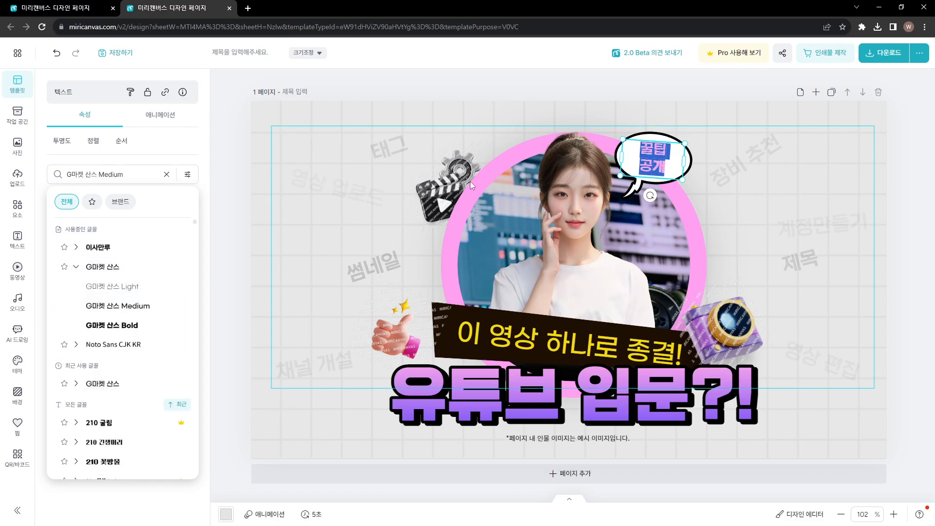
double_click(653, 168)
left_click(105, 200)
left_click(57, 206)
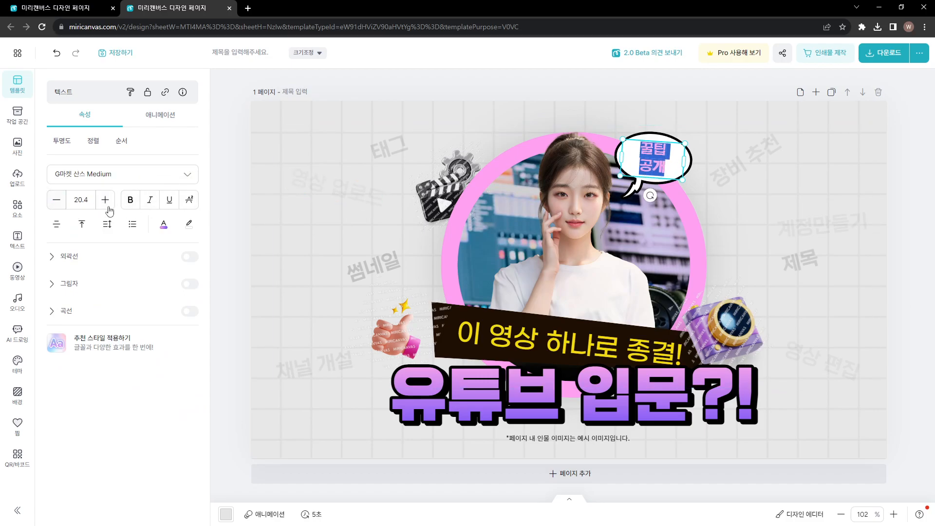
left_click(134, 207)
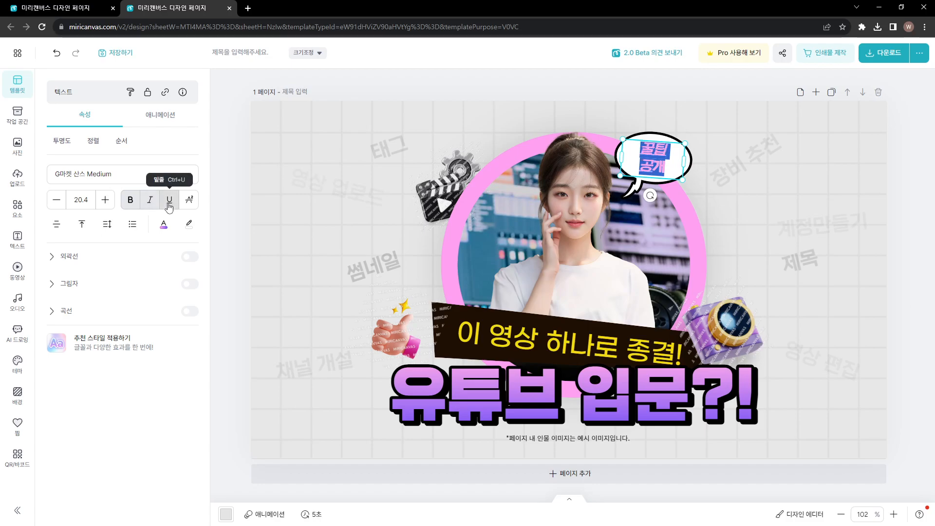
left_click(190, 200)
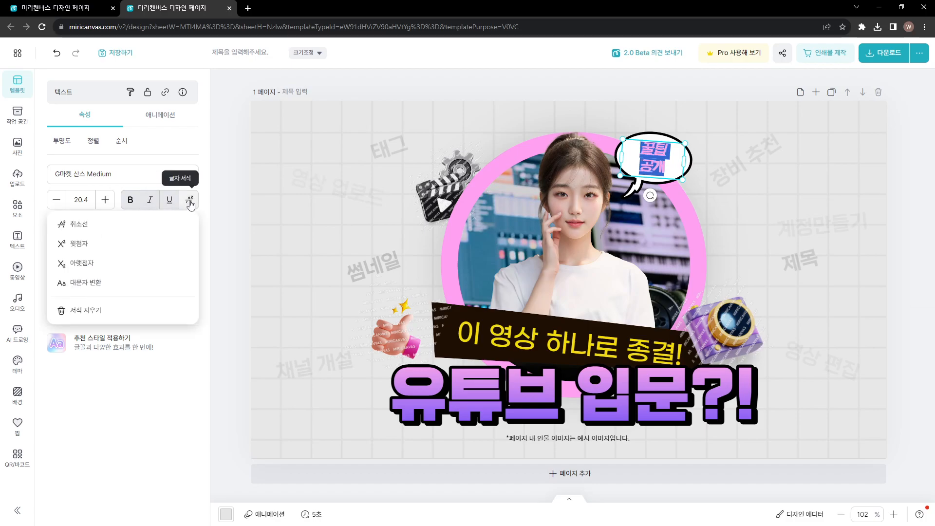
left_click(115, 225)
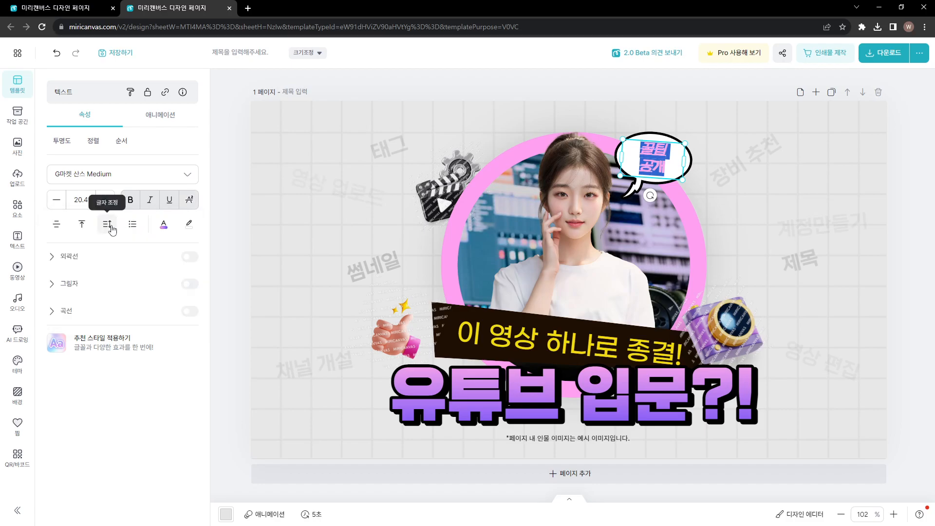
- Apply subscript to the speech bubble's text and clear all of its character formatting
left_click(189, 201)
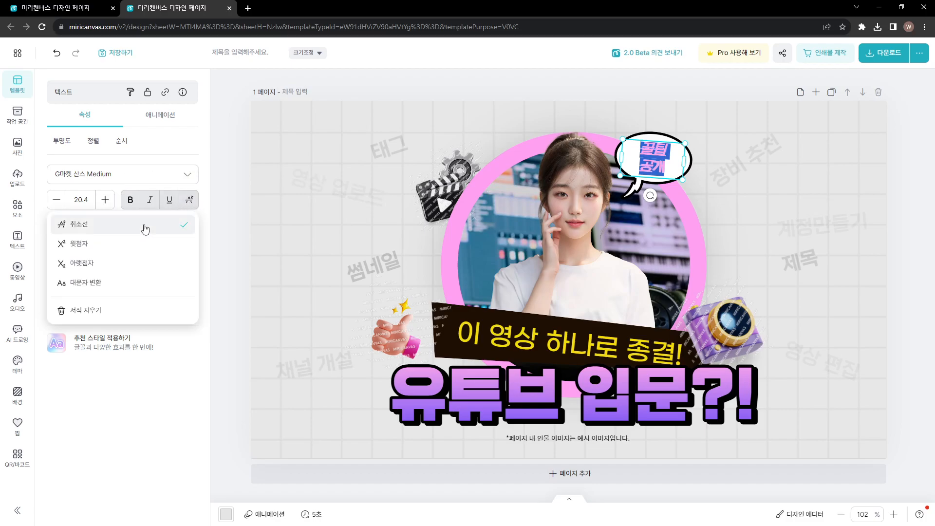
left_click(104, 267)
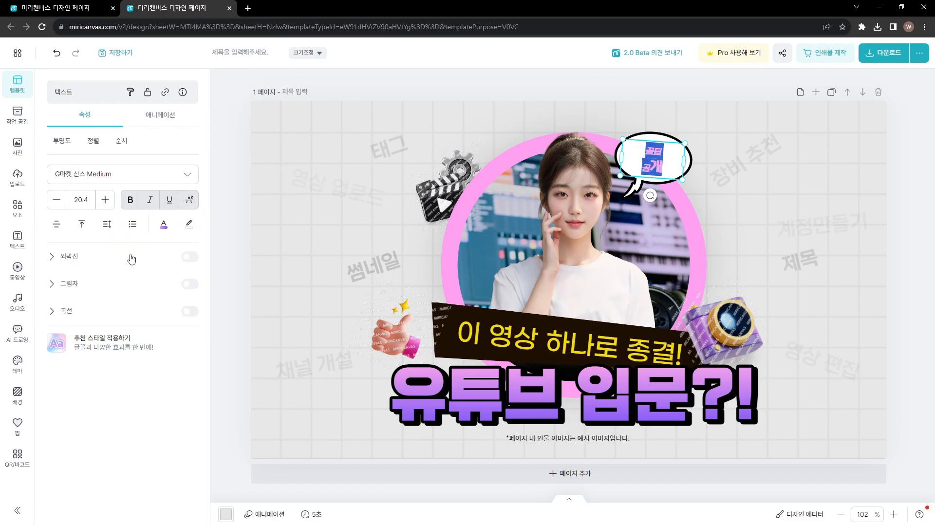
left_click(193, 203)
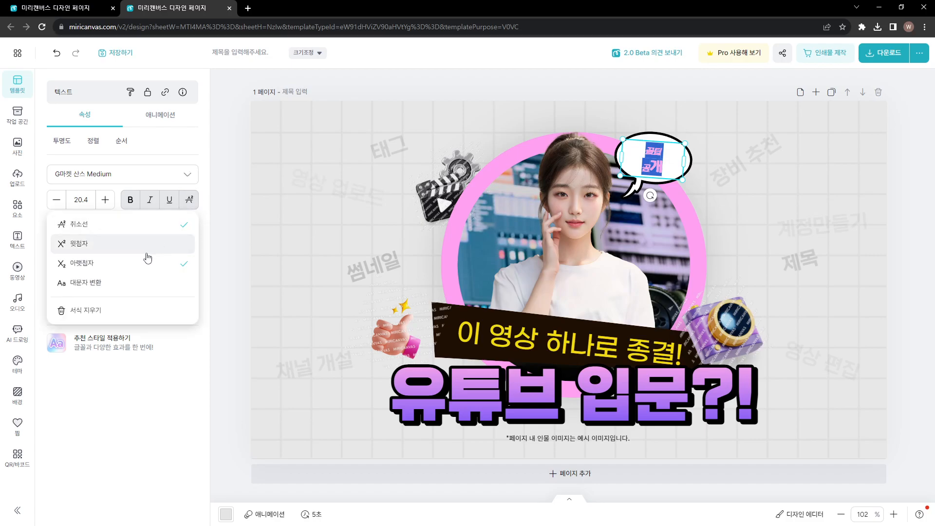
left_click(78, 319)
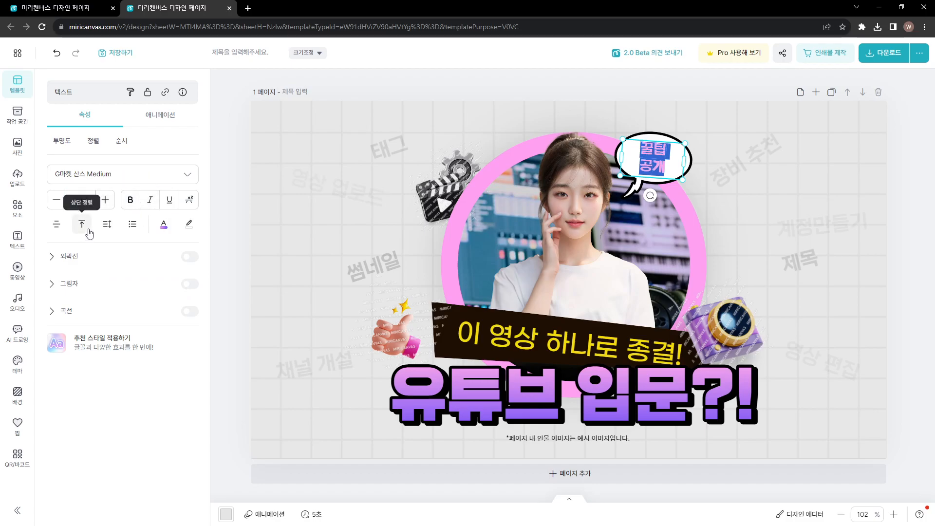
- Turn on the outline, shadow and curve effects for the speech bubble's text, using the arched curve style
left_click(97, 263)
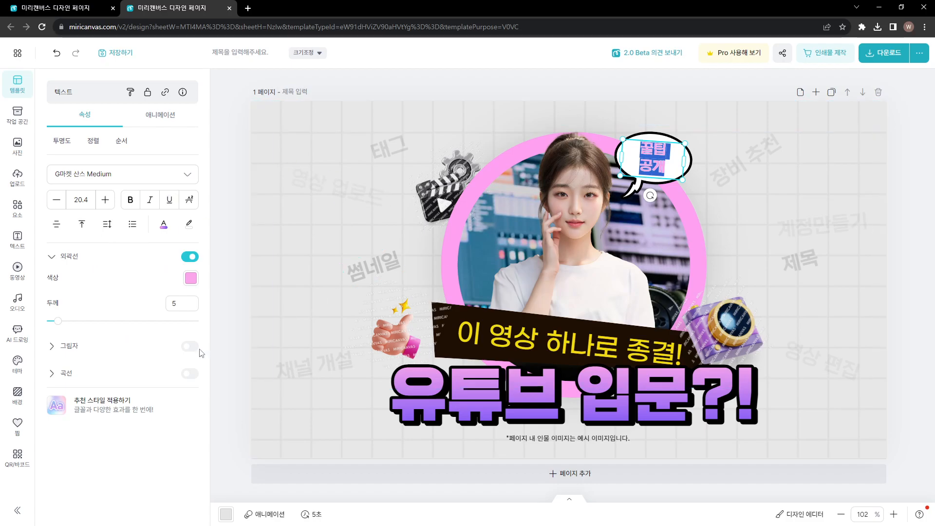
left_click(73, 349)
scroll(86, 389, "down", 2)
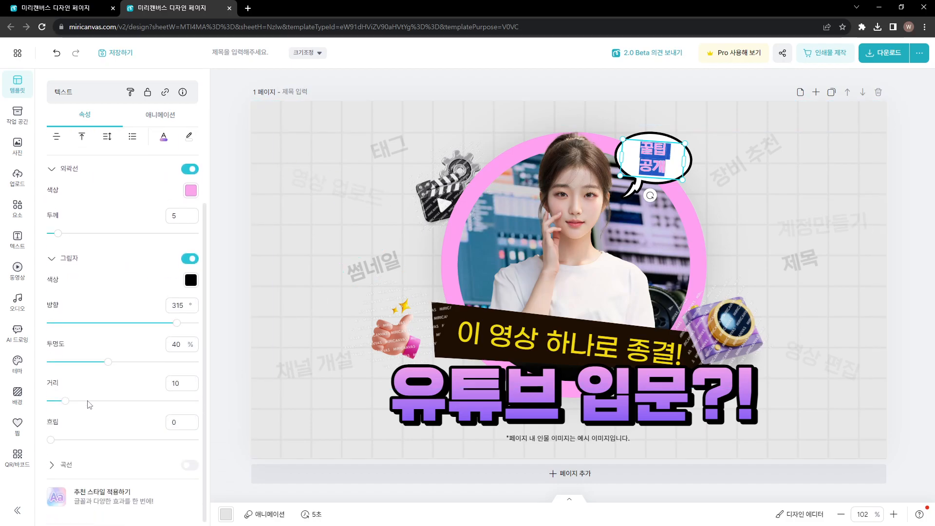
left_click(84, 471)
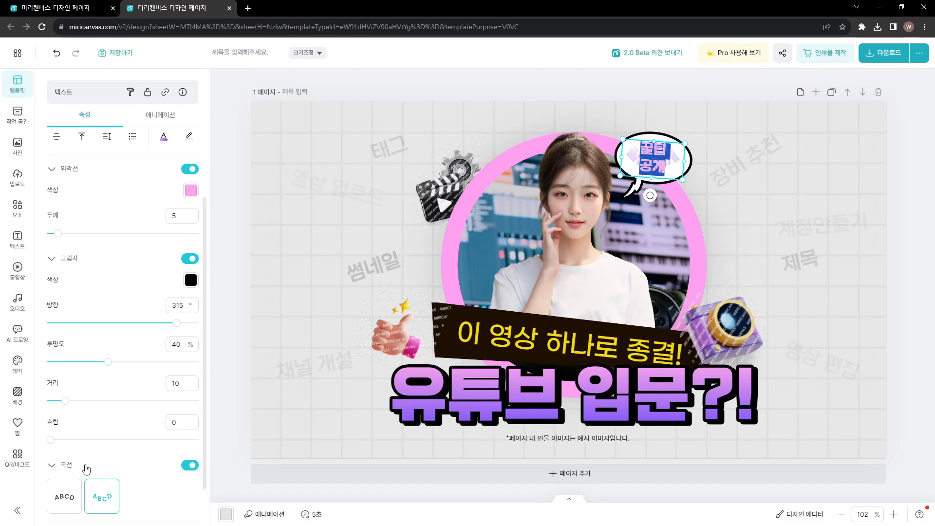
left_click(64, 496)
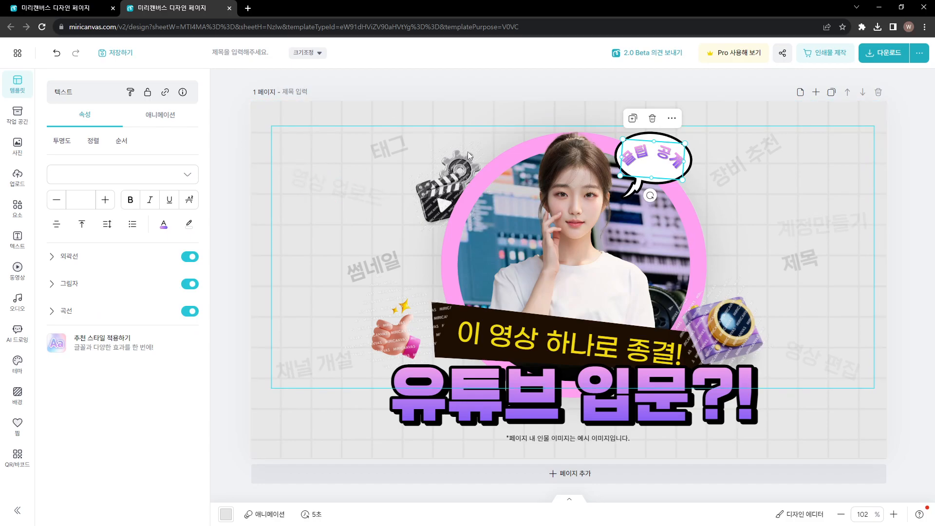
- Delete the speech bubble's text and replace the page's design with a fresh copy of the "유튜브 입문?!" template
left_click(651, 120)
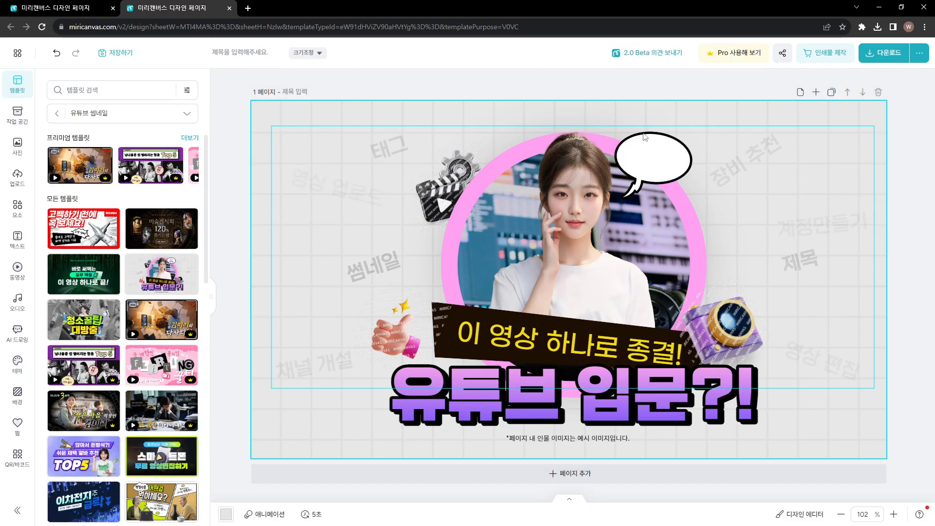
left_click(163, 274)
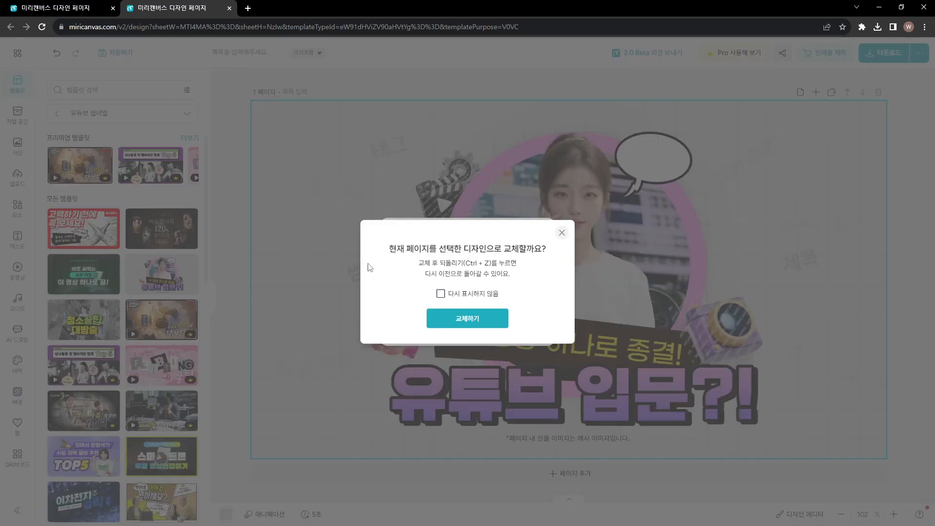
left_click(468, 318)
double_click(635, 161)
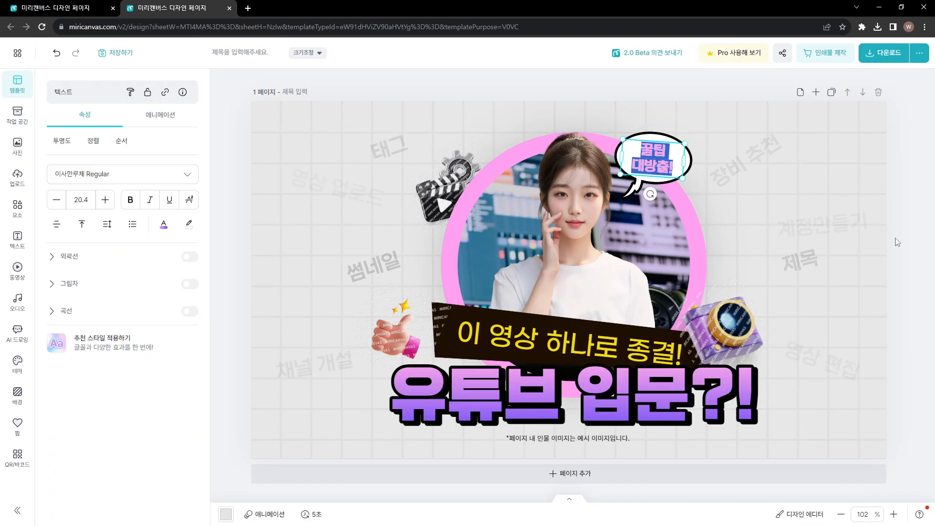
- Replace the faint background words "장비 추천" and "계정만들기" with "생성형 AI" and "미드저니"
left_click(768, 158)
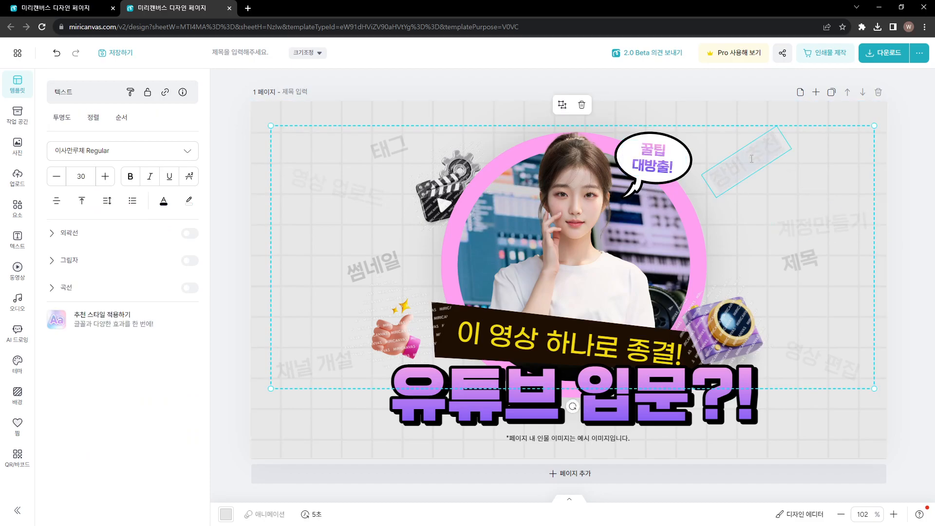
type("생성형 AI")
double_click(810, 232)
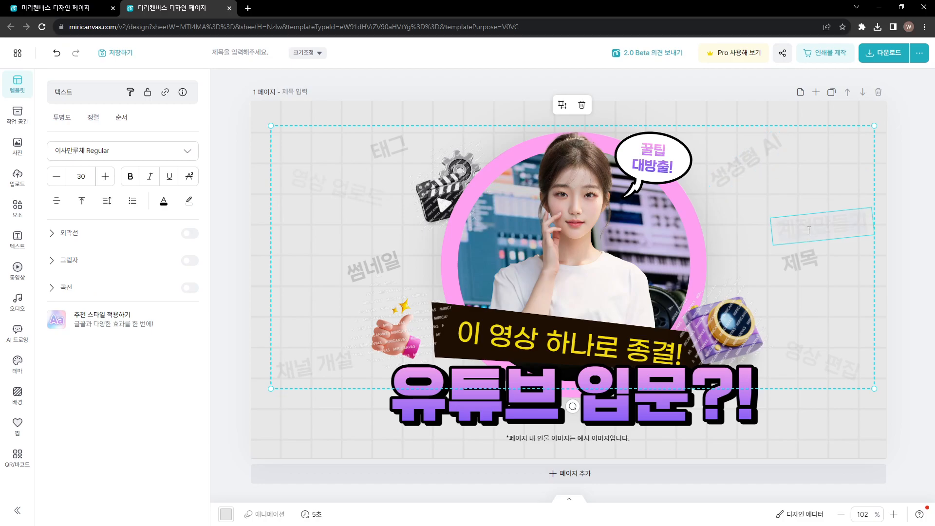
type("alem")
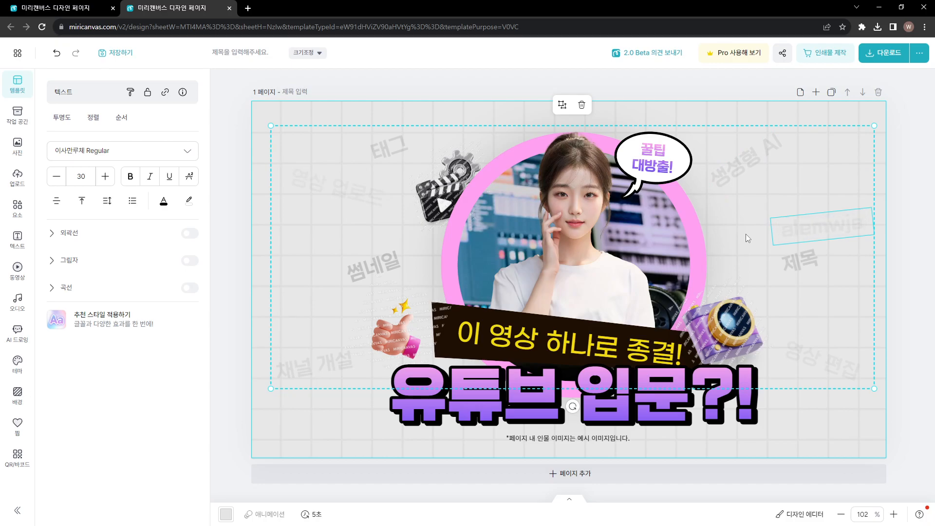
- Replace the faint background words "제목" and "영상 편집" with "달리3" and "스테이블 디퓨전"
double_click(787, 263)
type("달리3")
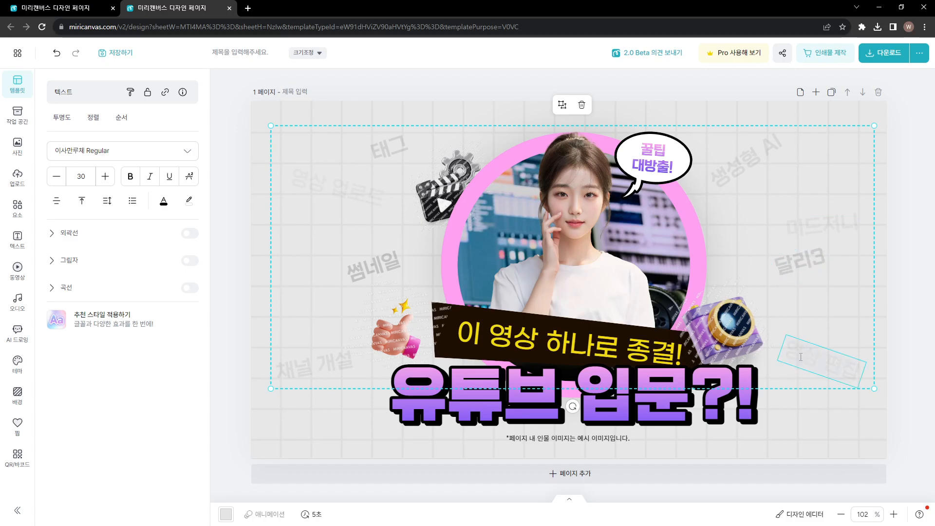
type("ㅅ")
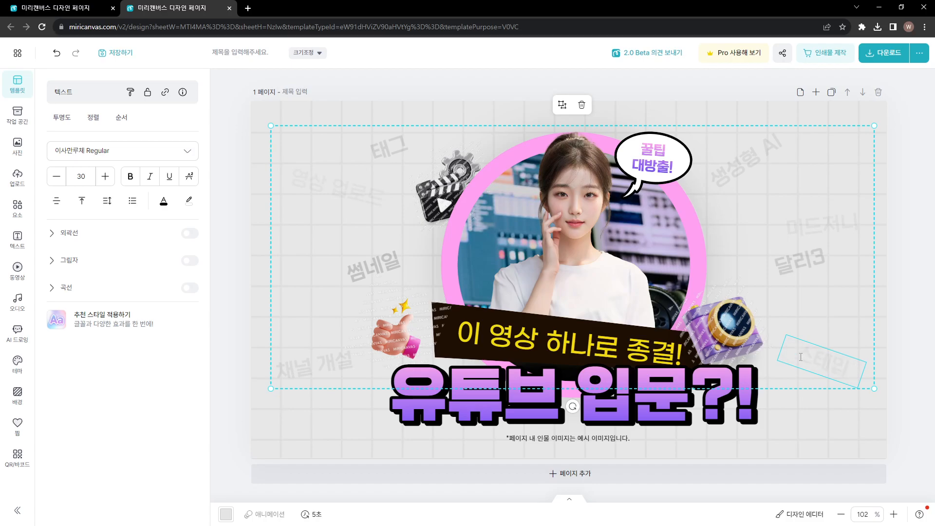
type("ㅡ테이블 디퓨전")
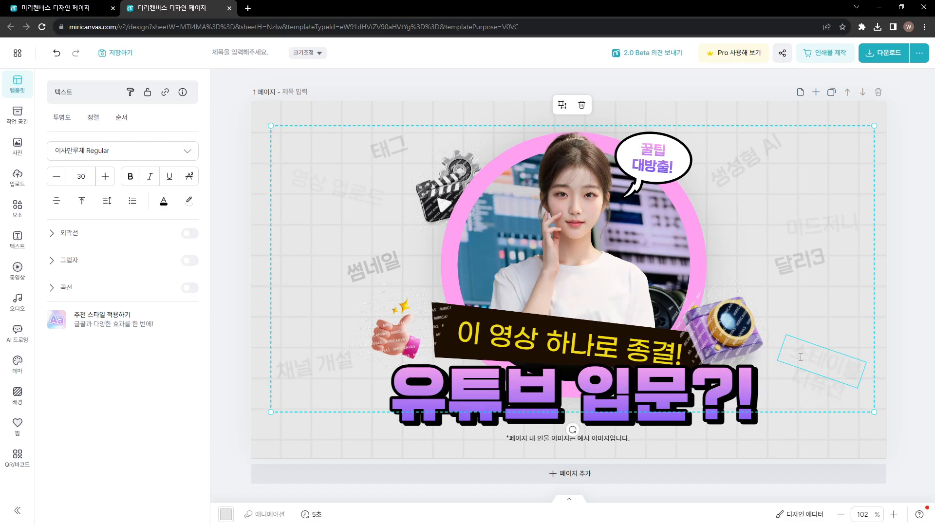
- Check the available commands for the background word group and the design's web download options
left_click(730, 326)
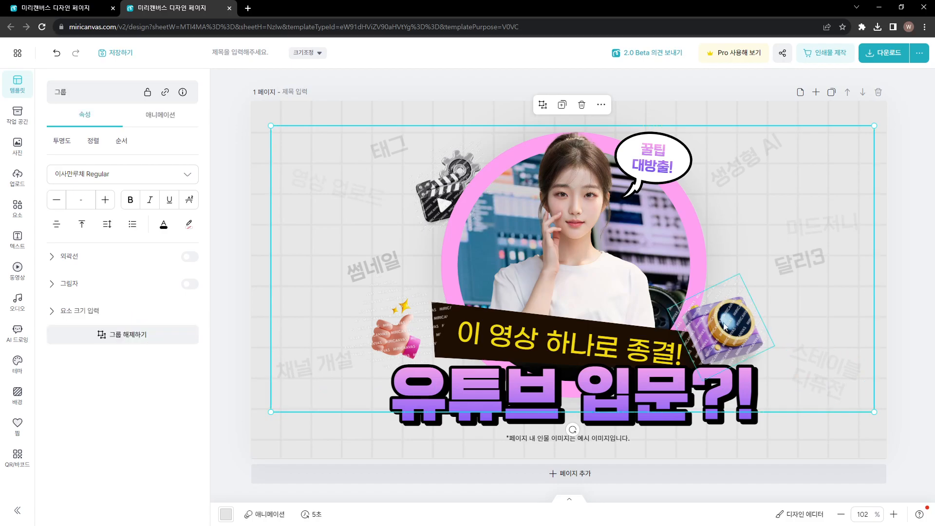
right_click(725, 328)
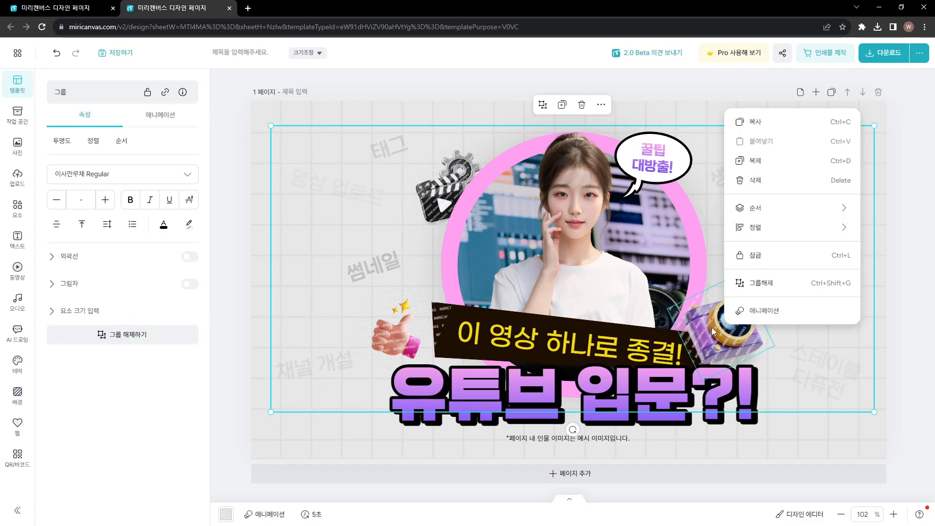
left_click(712, 331)
left_click(885, 53)
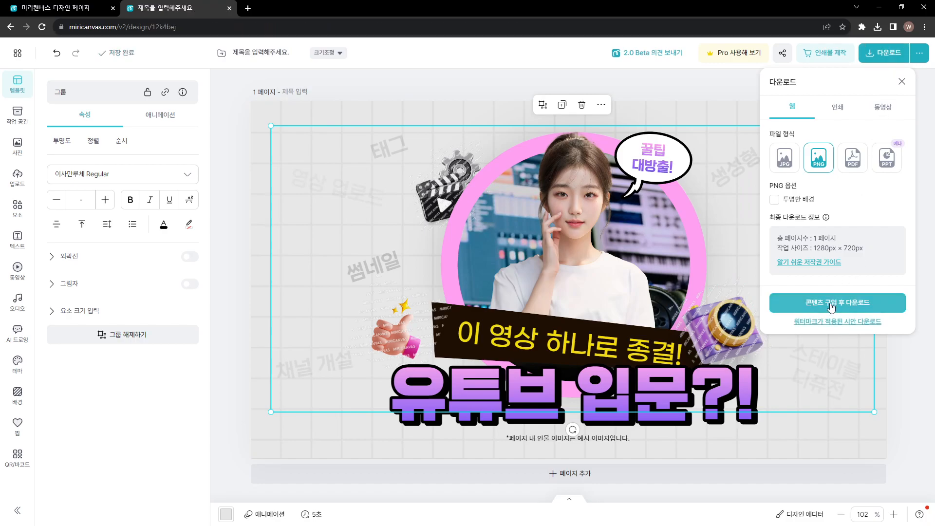
left_click(713, 337)
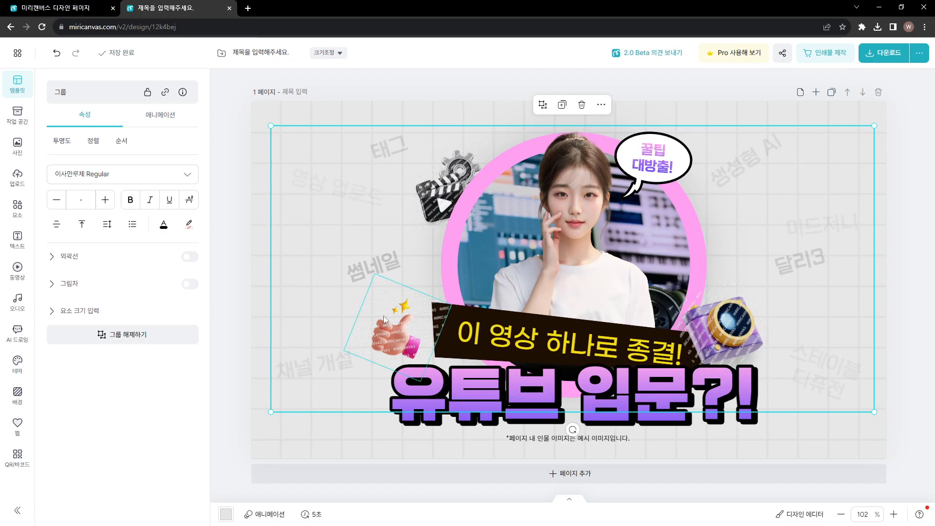
- Delete the whole group of faint background words around the portrait
left_click_drag(396, 335, 397, 331)
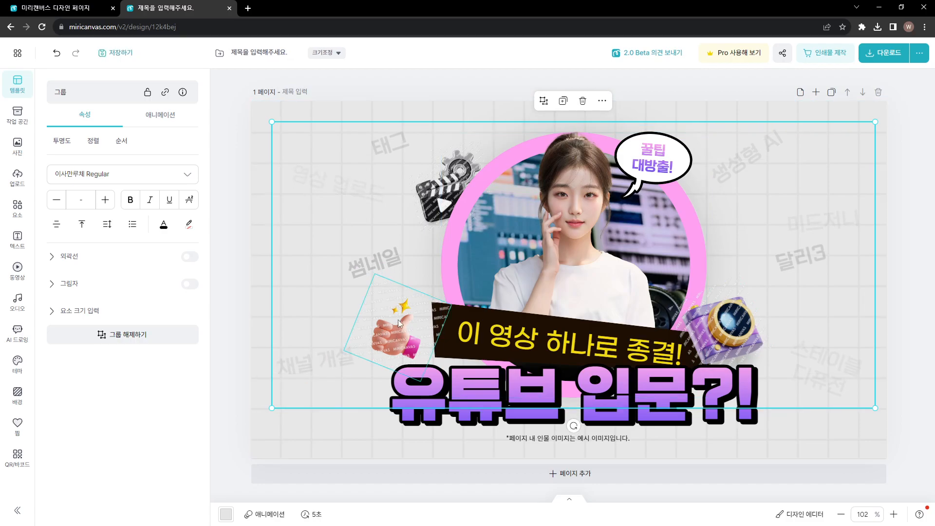
left_click(288, 440)
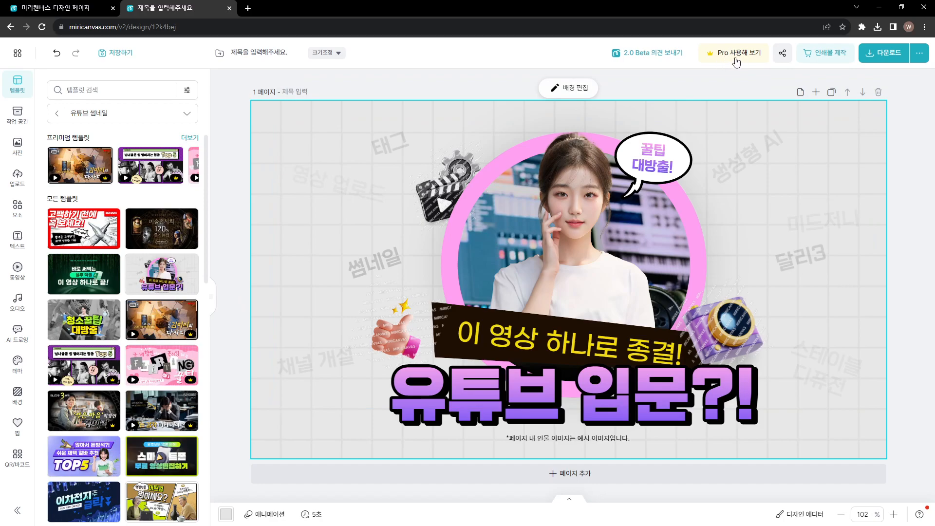
left_click(711, 333)
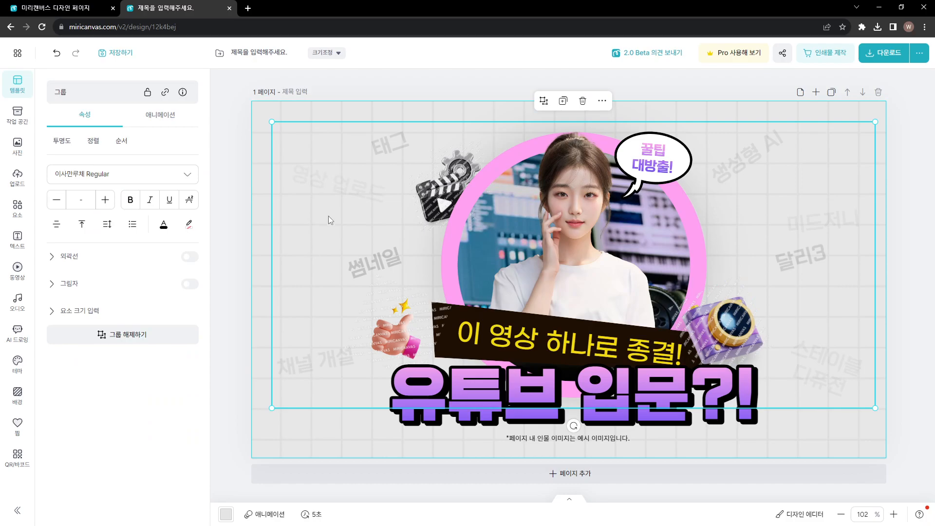
key("Escape")
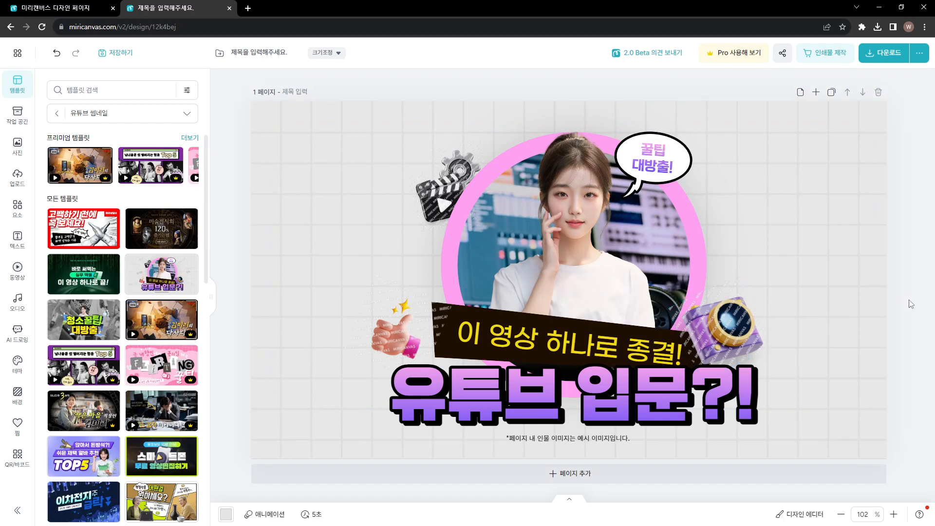
- Undo the deletion of the faint background word group and ungroup it into separate words
left_click(719, 339)
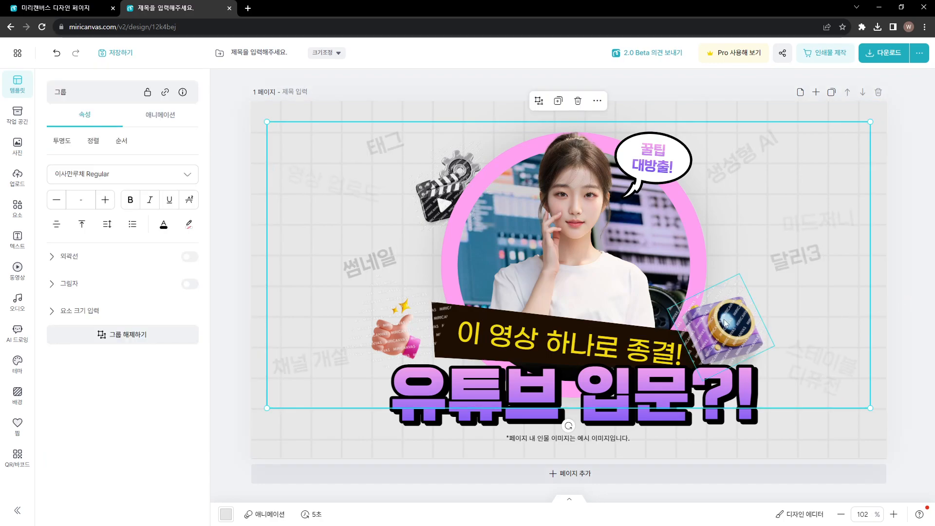
key("Escape")
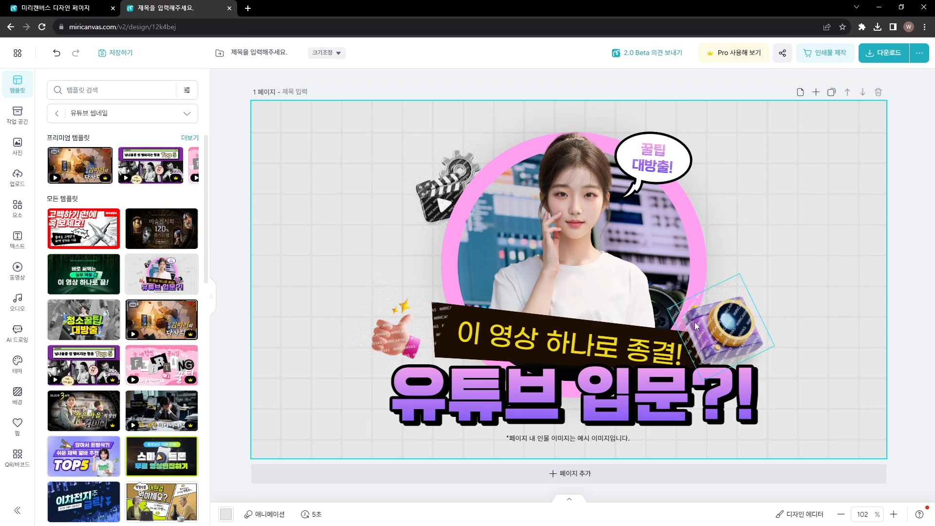
key("ctrl+z")
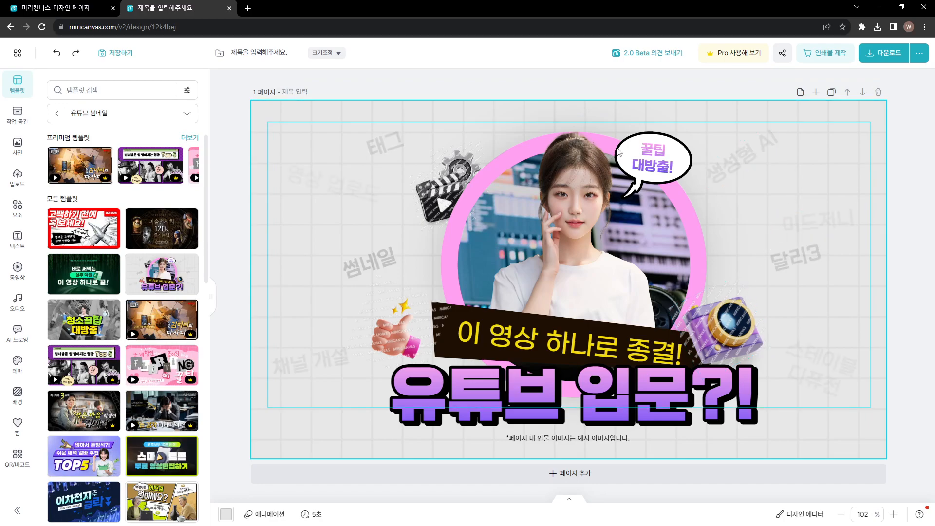
left_click(702, 325)
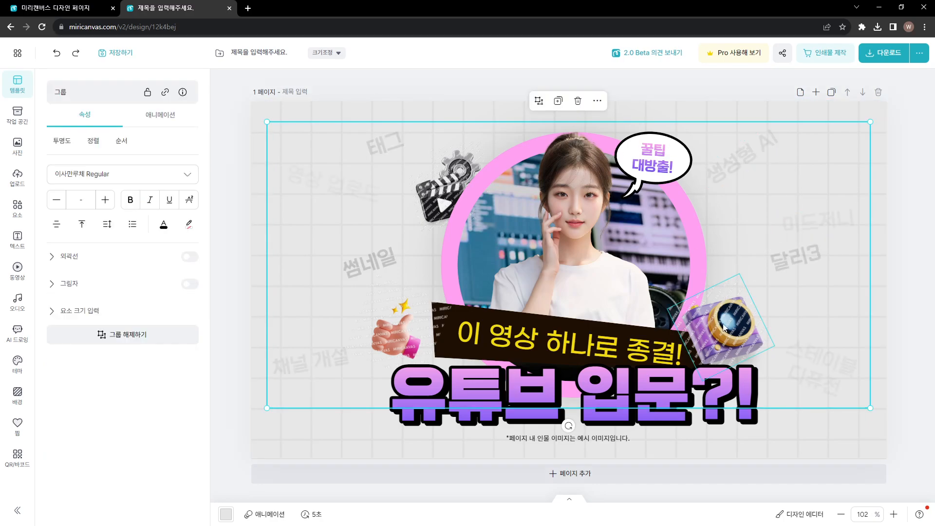
right_click(723, 327)
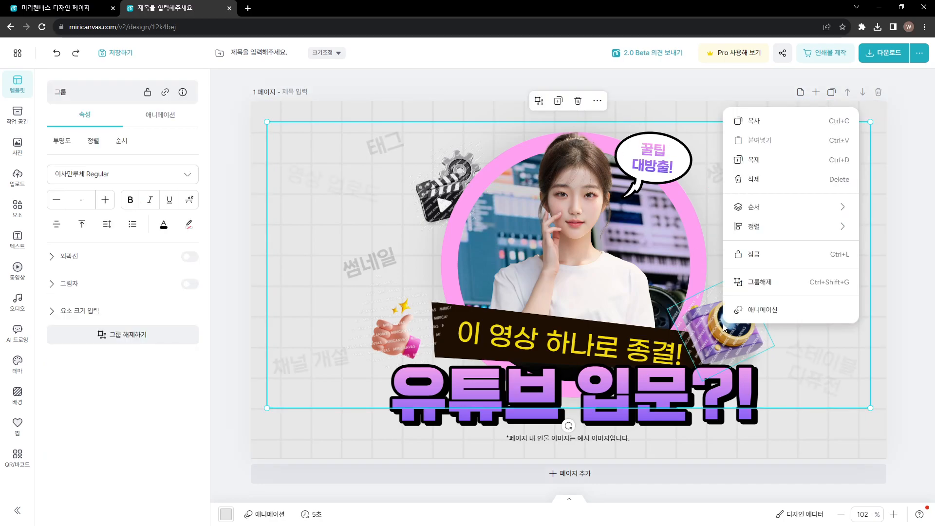
left_click(768, 285)
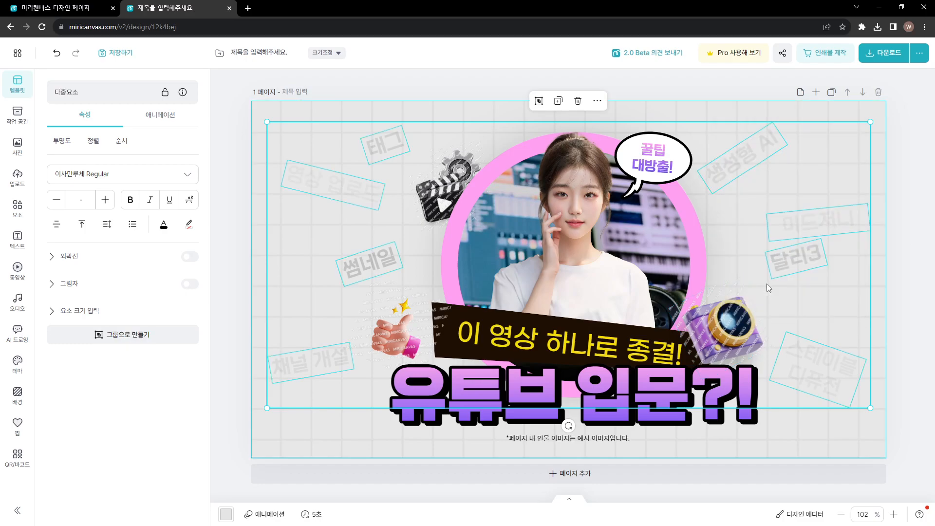
left_click(902, 281)
- Delete the camera, clapperboard, gear and thumbs-up stickers around the portrait
left_click(713, 324)
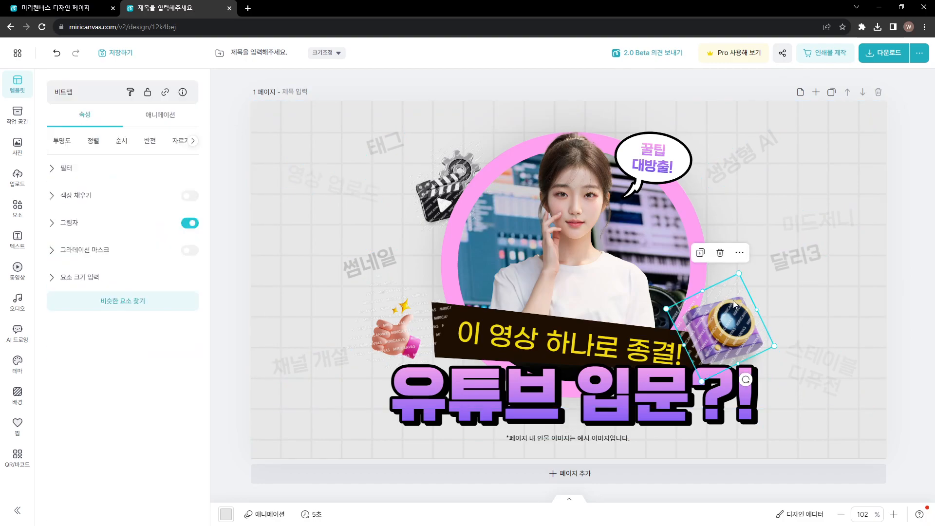
left_click(720, 253)
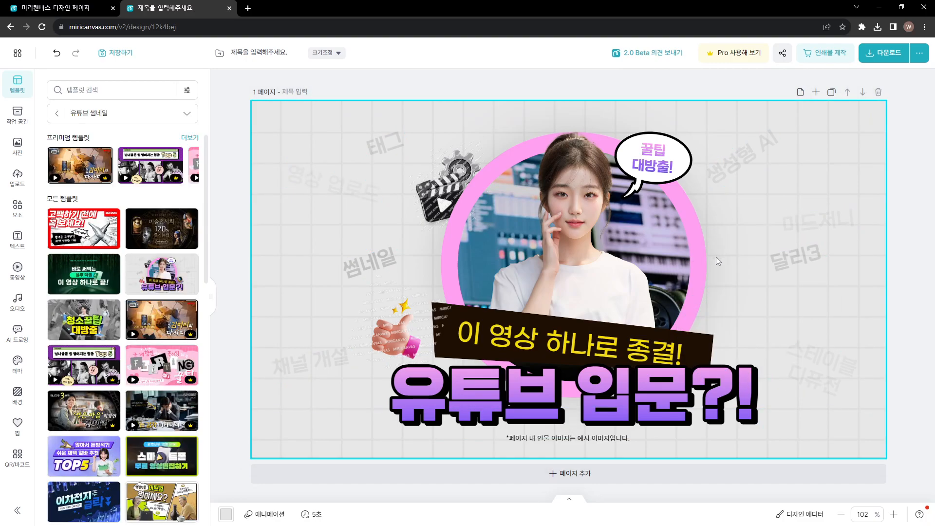
left_click(442, 199)
left_click(445, 145)
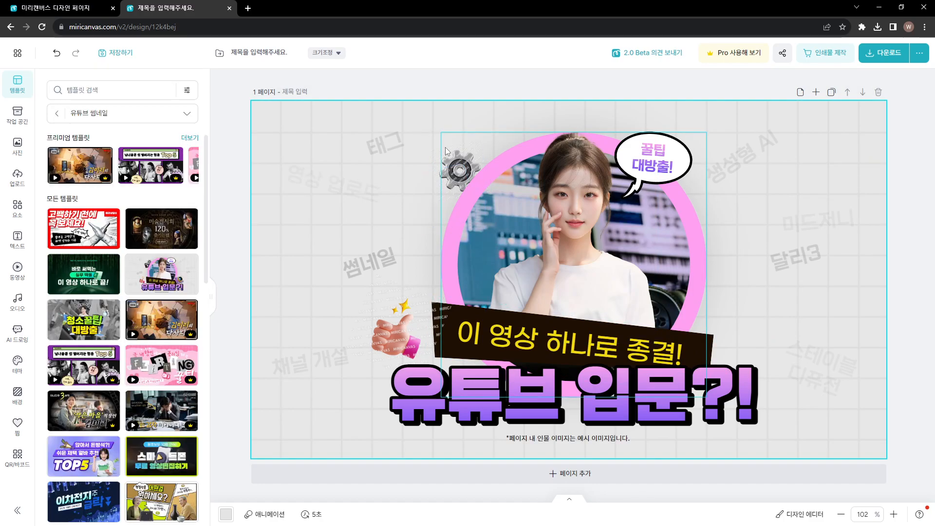
left_click(455, 159)
left_click(459, 119)
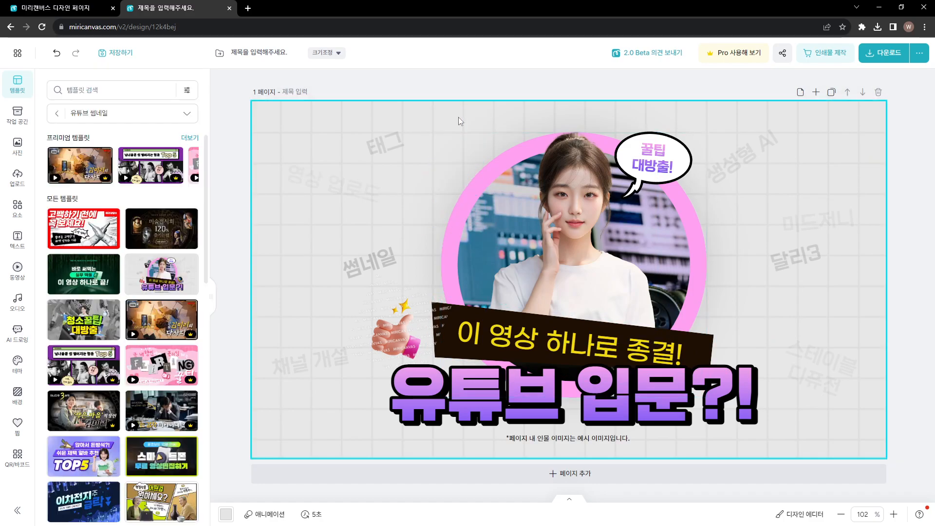
left_click(392, 332)
left_click(398, 253)
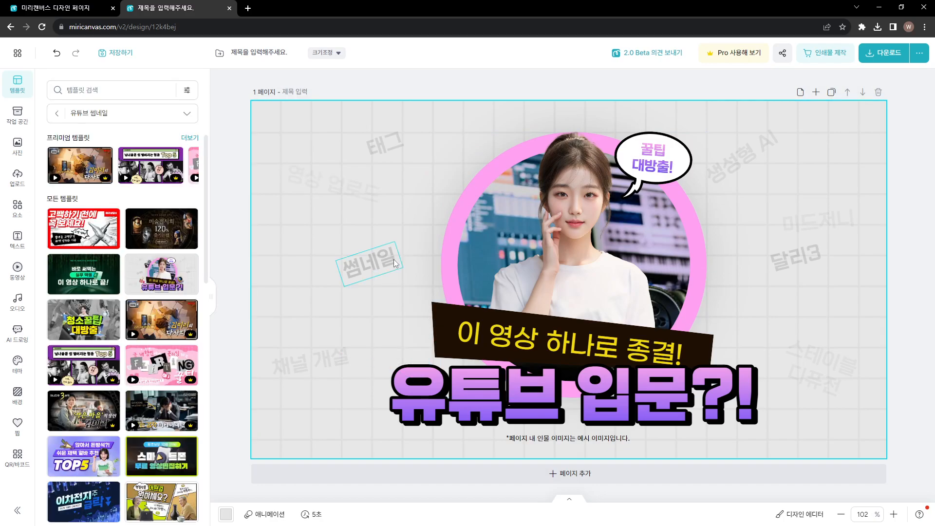
- Download the design as a high-resolution PNG and move the background words "스테이블 디퓨전" slightly closer to the title
left_click(884, 52)
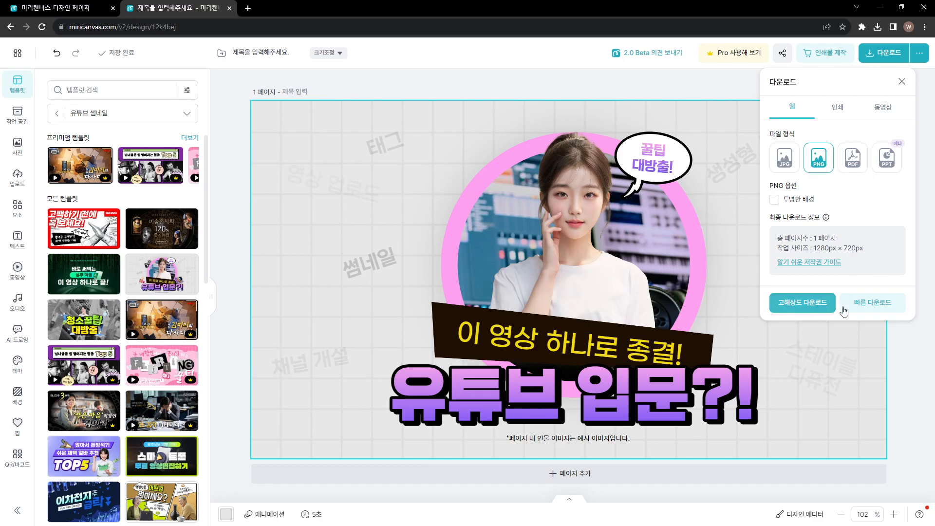
left_click(810, 306)
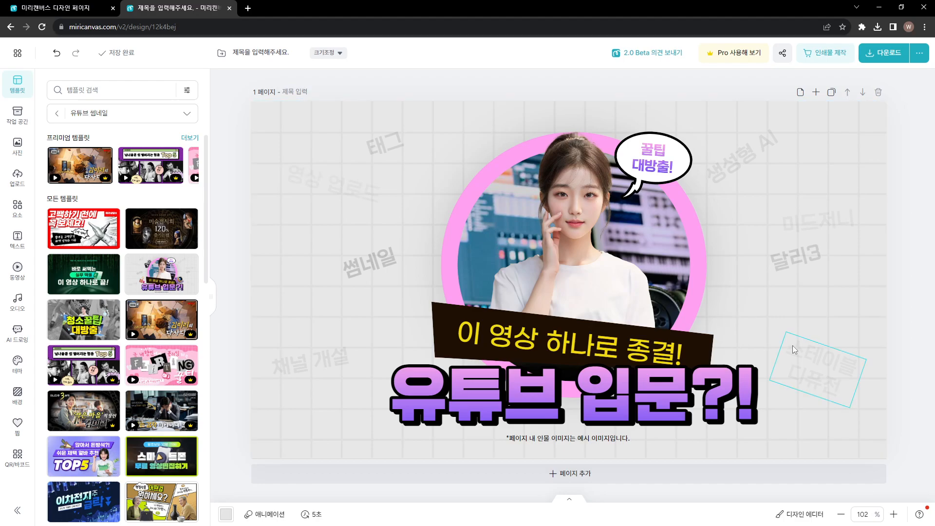
left_click_drag(801, 372, 787, 366)
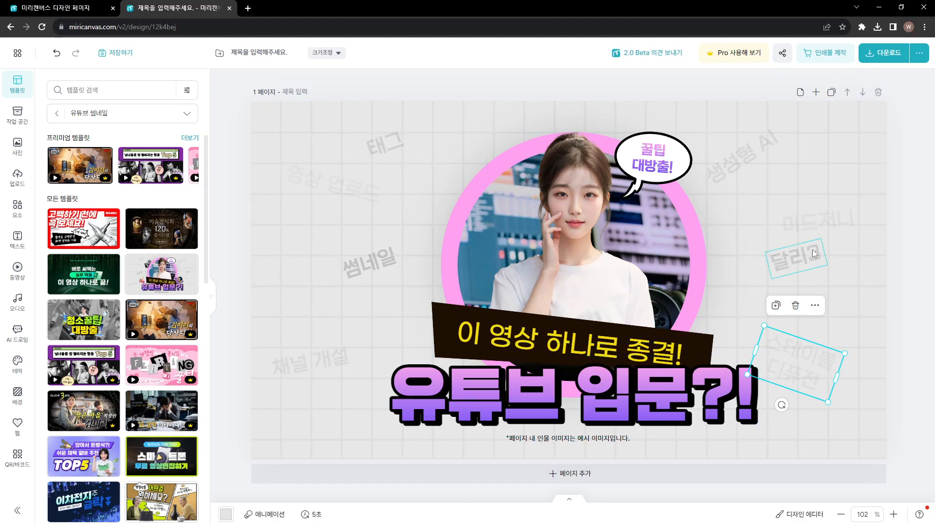
- Review the Pro trial offer and the design's web download options
left_click(739, 53)
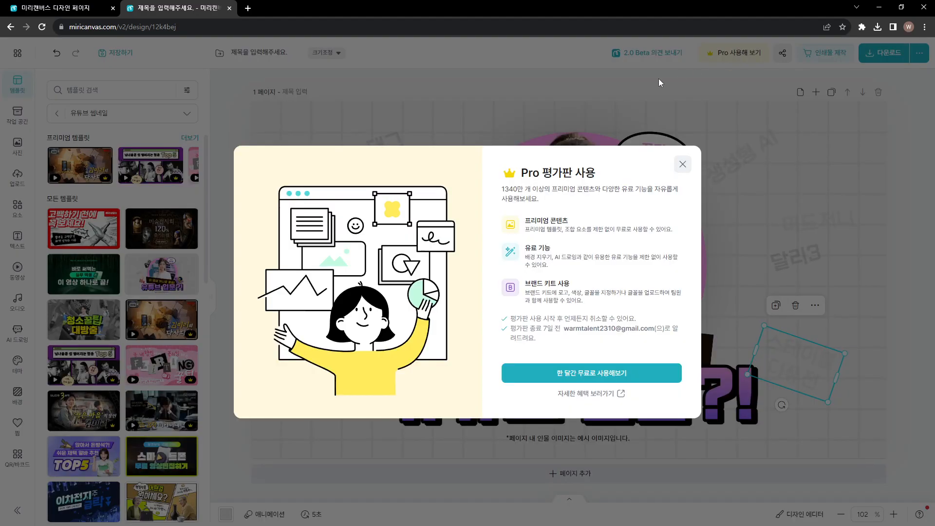
left_click(682, 165)
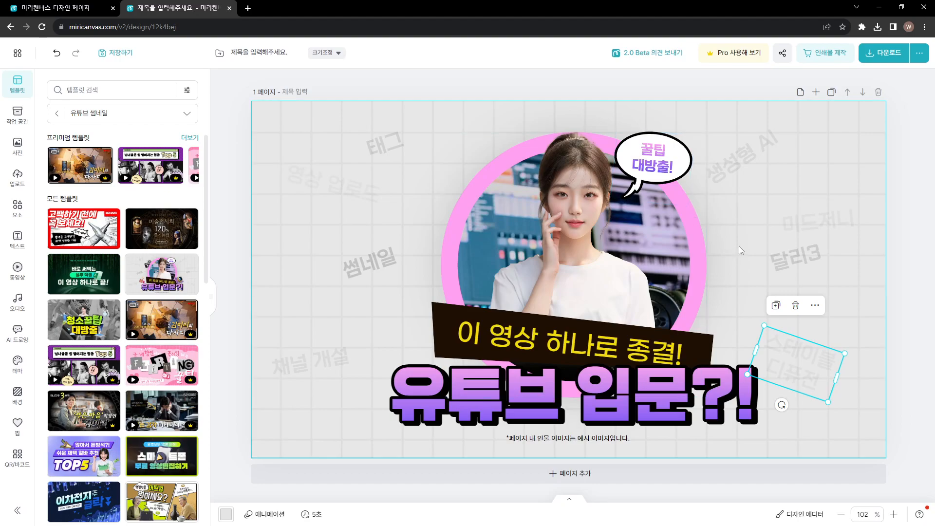
left_click(885, 61)
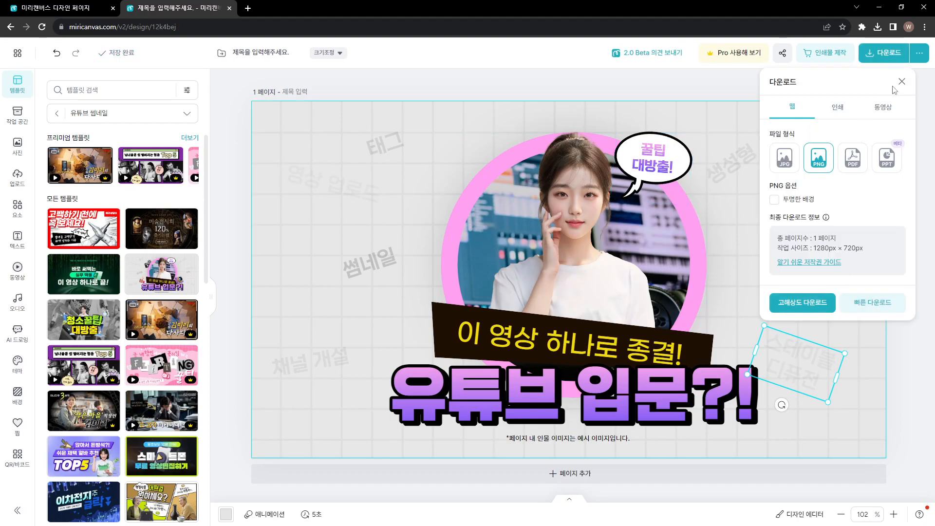
left_click(901, 82)
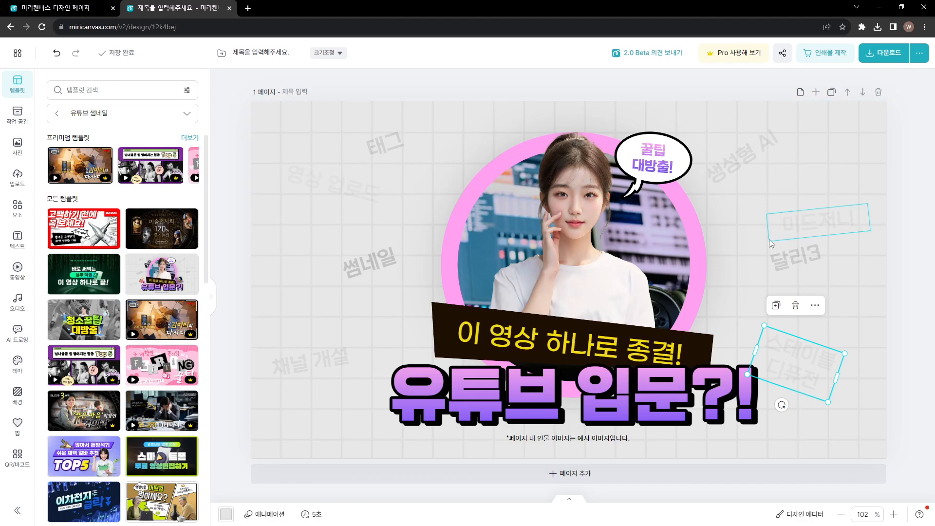
left_click(520, 406)
left_click(520, 407)
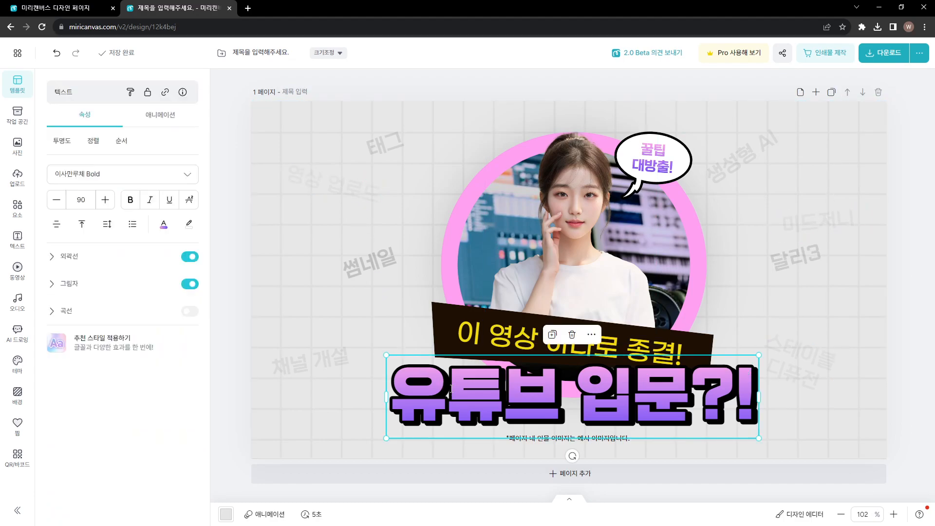
left_click(527, 405)
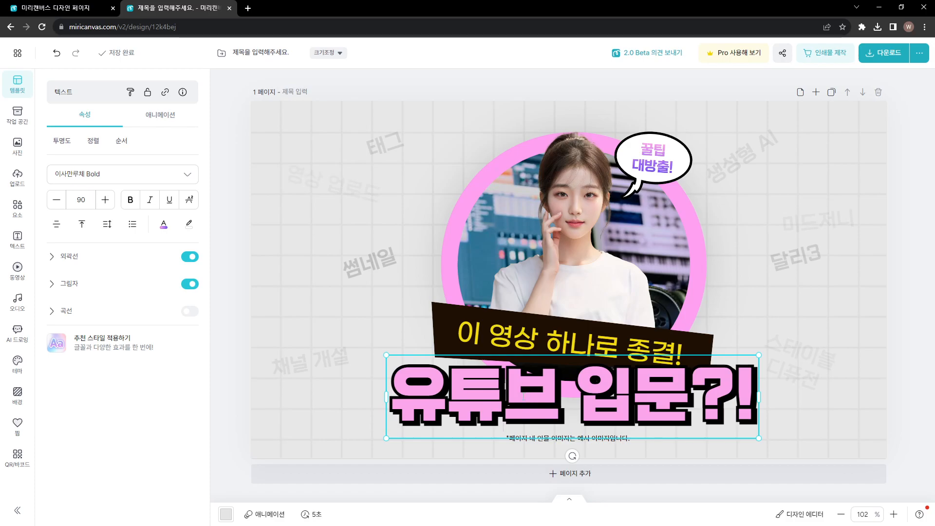
left_click(545, 250)
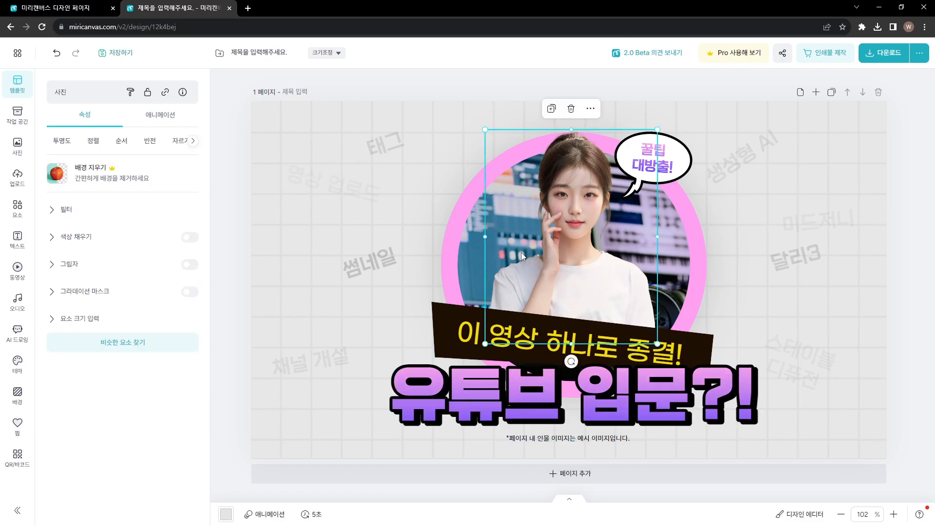
- Search the photos for "아이돌", insert the rainbow-haired woman with a balloon, and place her in the thumbnail's lower-left area
left_click(18, 147)
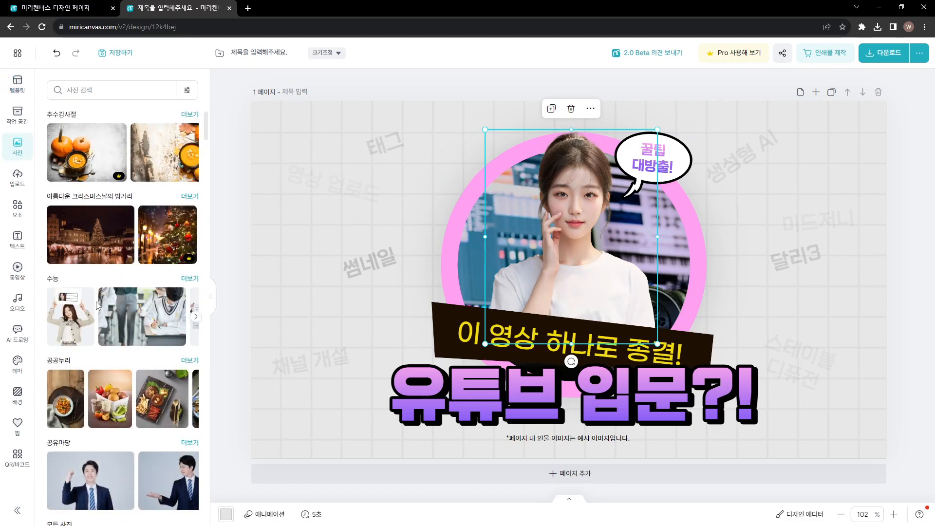
left_click(81, 98)
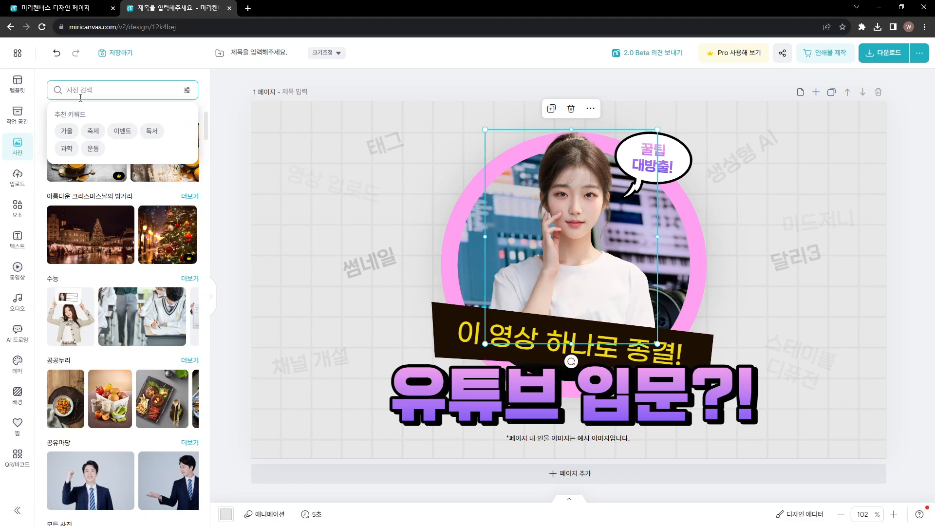
type("아이돌")
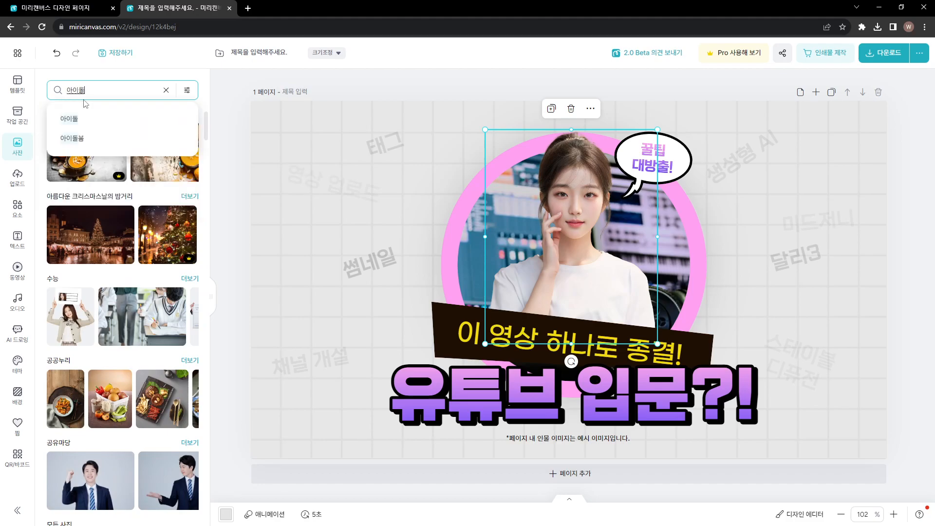
left_click(83, 119)
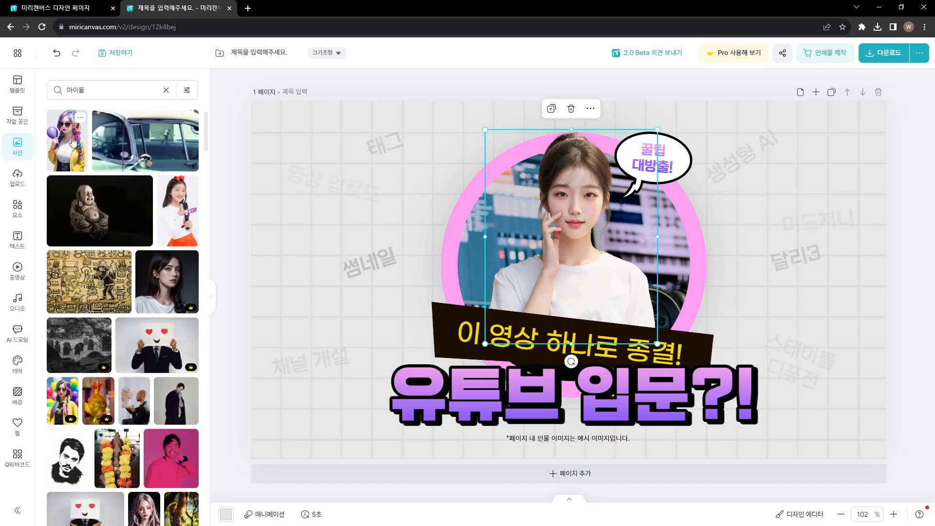
left_click(73, 142)
left_click_drag(558, 278, 322, 330)
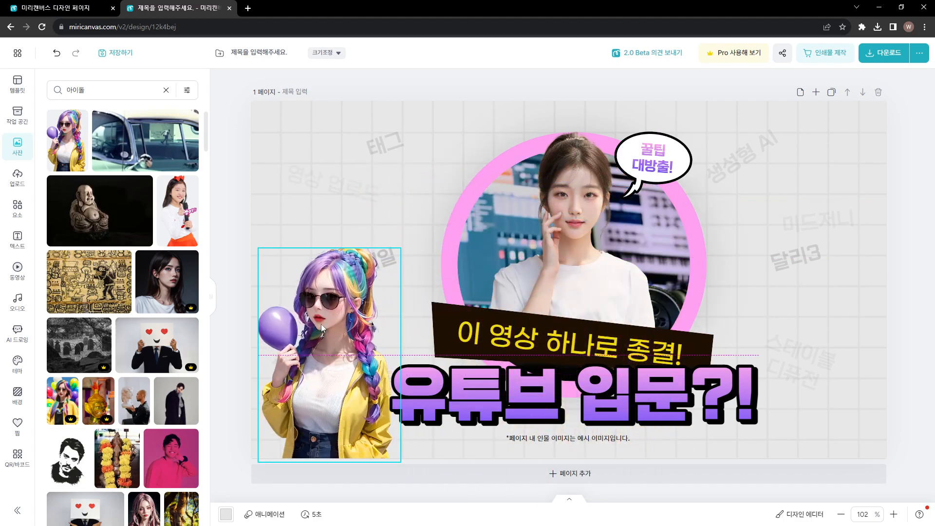
- Delete the original portrait photo and move the rainbow-haired woman to the right of the circle
left_click(587, 253)
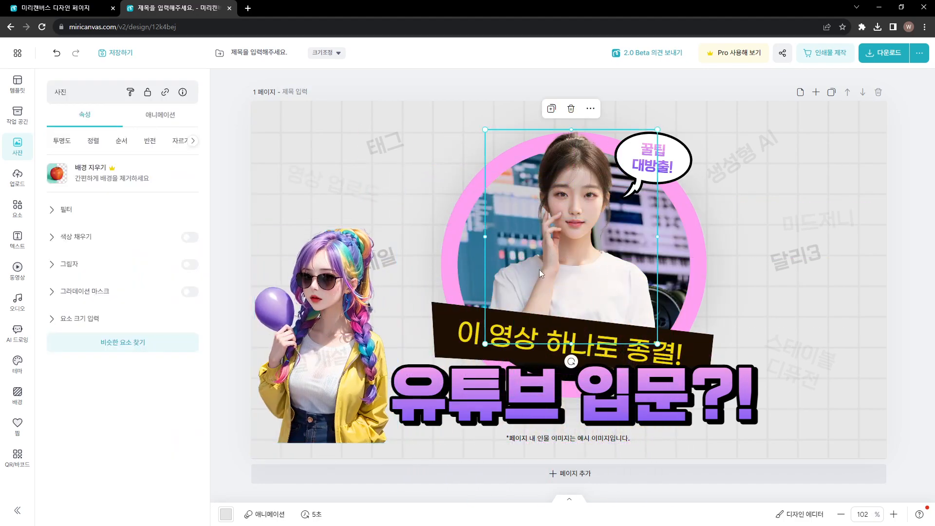
key("Delete")
left_click_drag(353, 360, 783, 298)
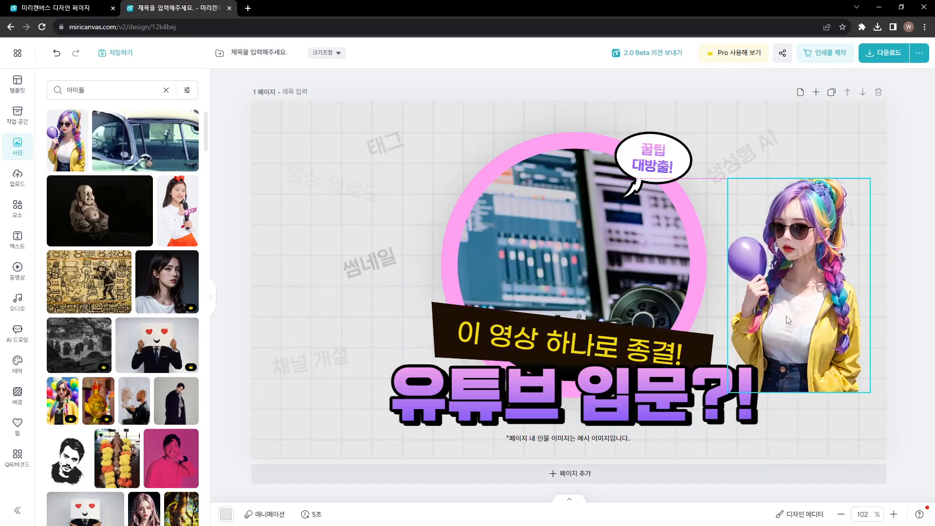
- Try placing the rainbow-haired woman's photo inside the circular frame, and undo it
left_click(612, 270)
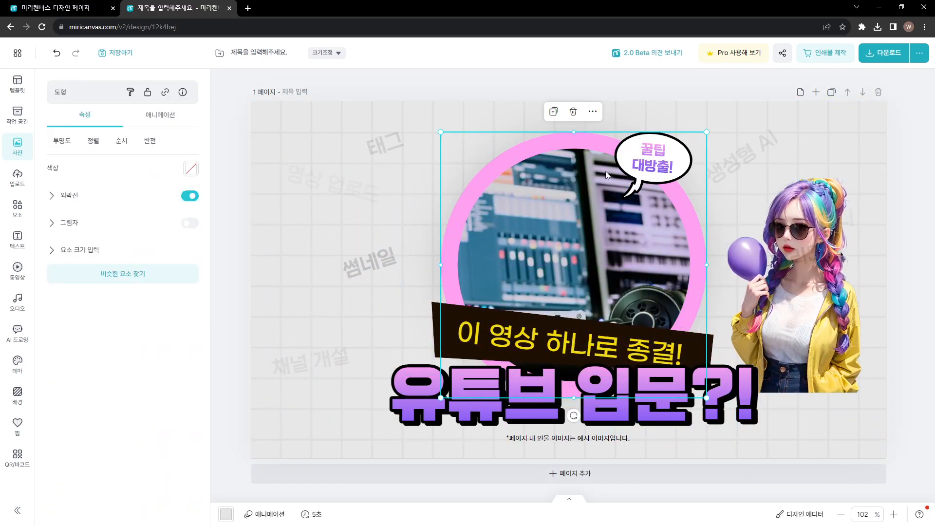
left_click_drag(812, 325, 604, 319)
left_click(562, 235)
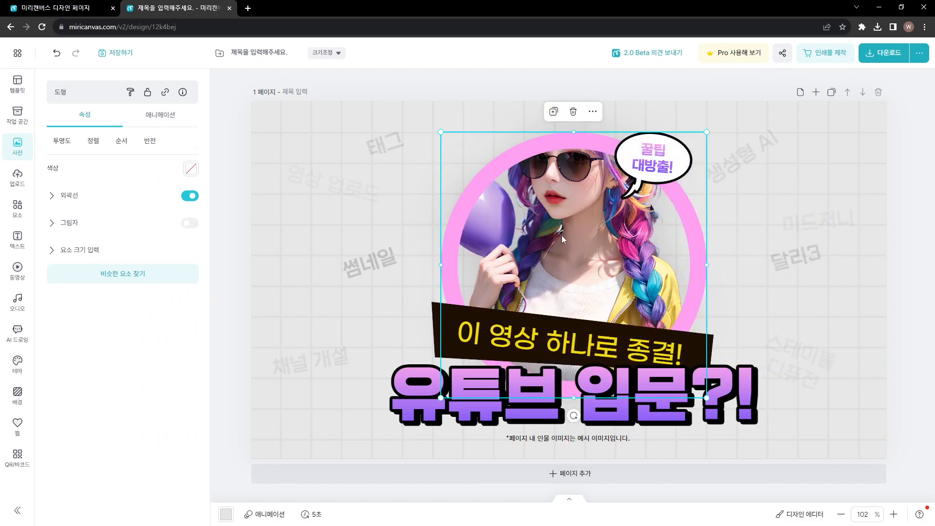
key("ctrl+z")
key("ctrl+z")
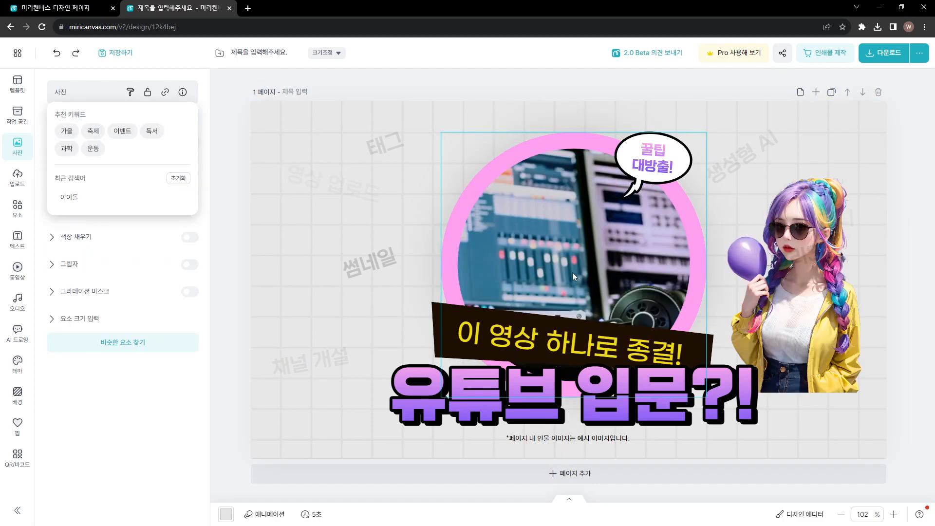
- Move the rainbow-haired woman's photo to the left of the circle and lock it
left_click_drag(773, 313, 408, 305)
right_click(408, 304)
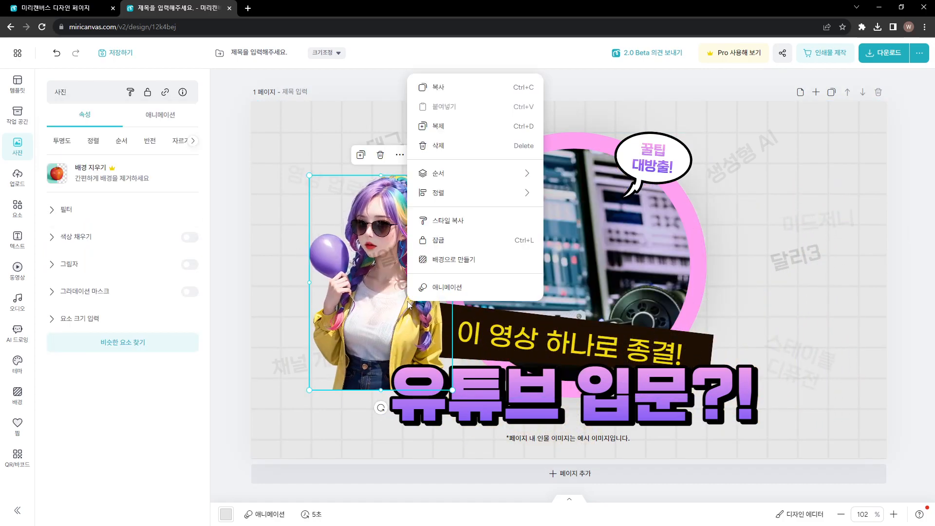
left_click(429, 239)
left_click(421, 271)
left_click(418, 229)
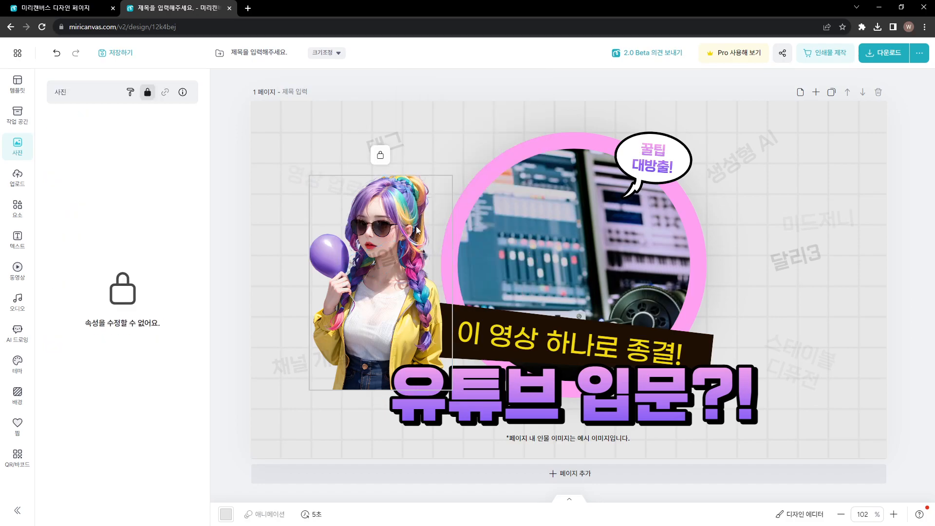
right_click(525, 172)
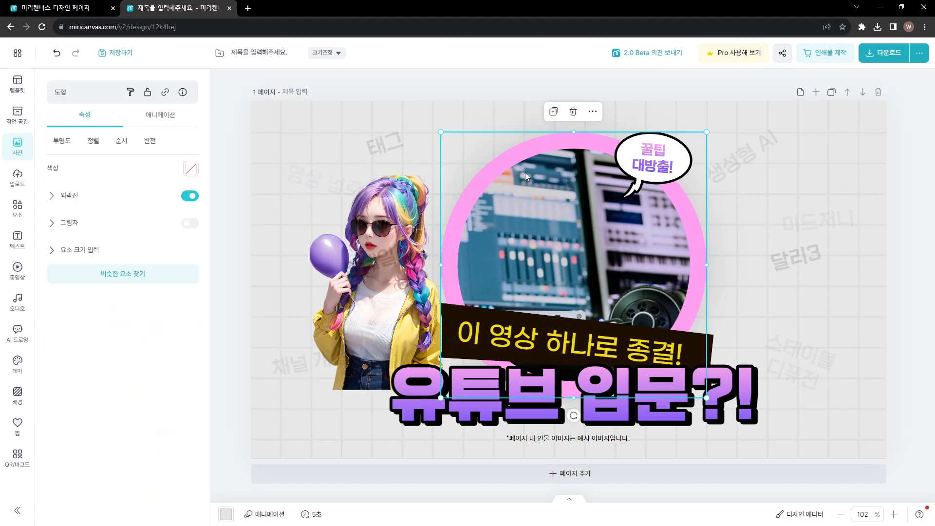
left_click(565, 339)
left_click(412, 218)
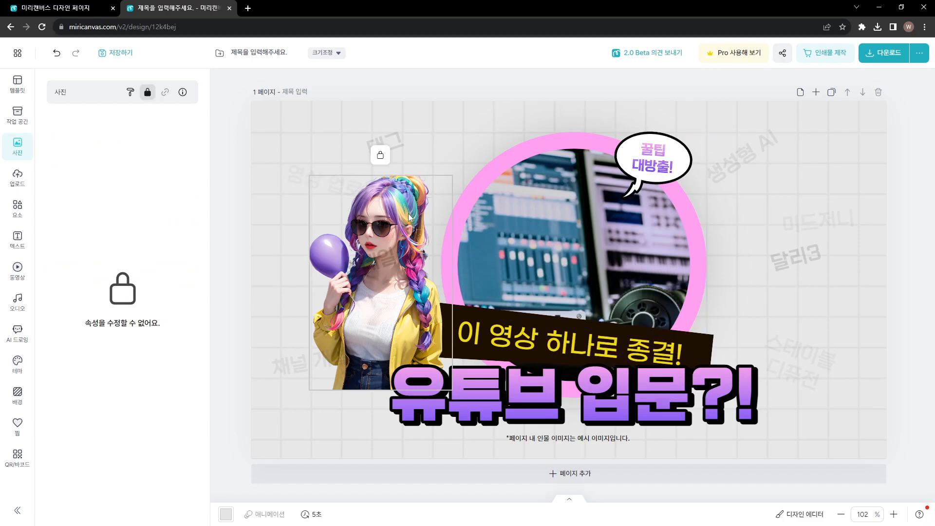
- Unlock the rainbow-haired woman's photo and place it inside the circular frame
left_click(380, 155)
left_click_drag(402, 217, 565, 200)
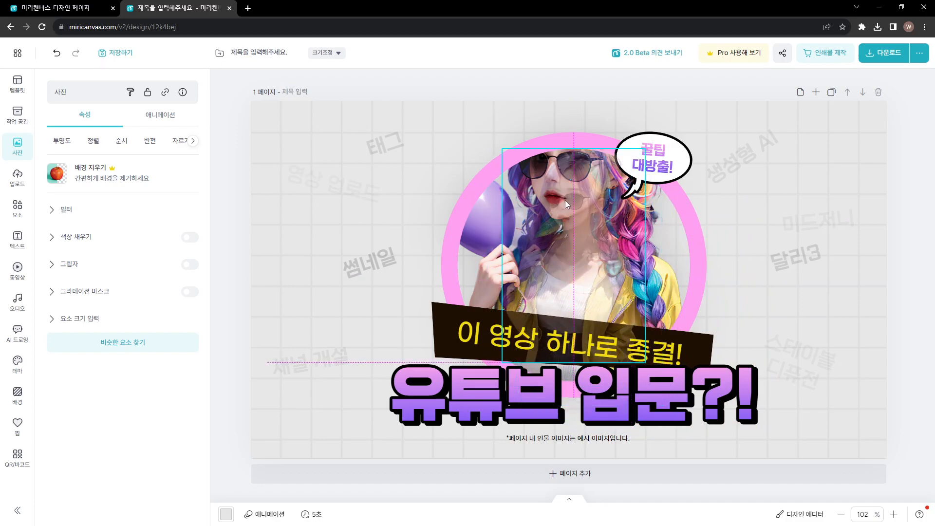
left_click(597, 113)
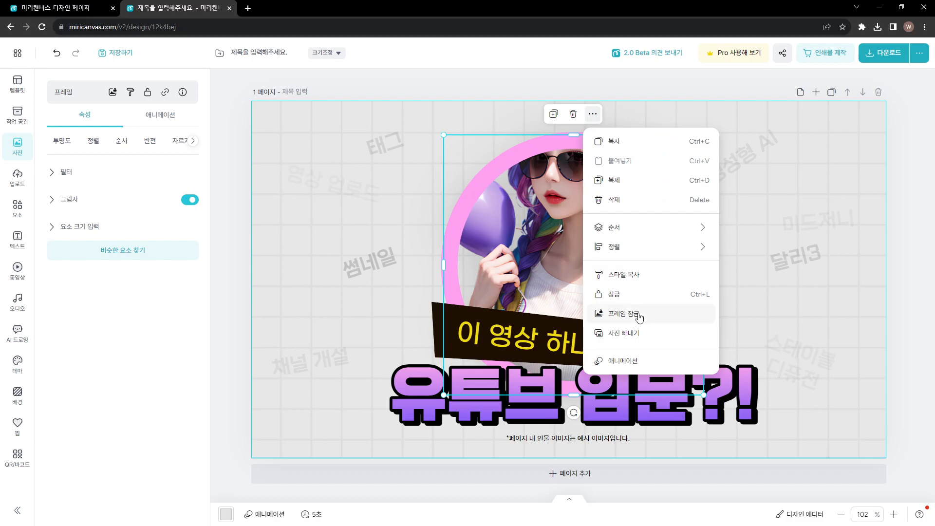
left_click(627, 334)
left_click_drag(560, 293, 551, 259)
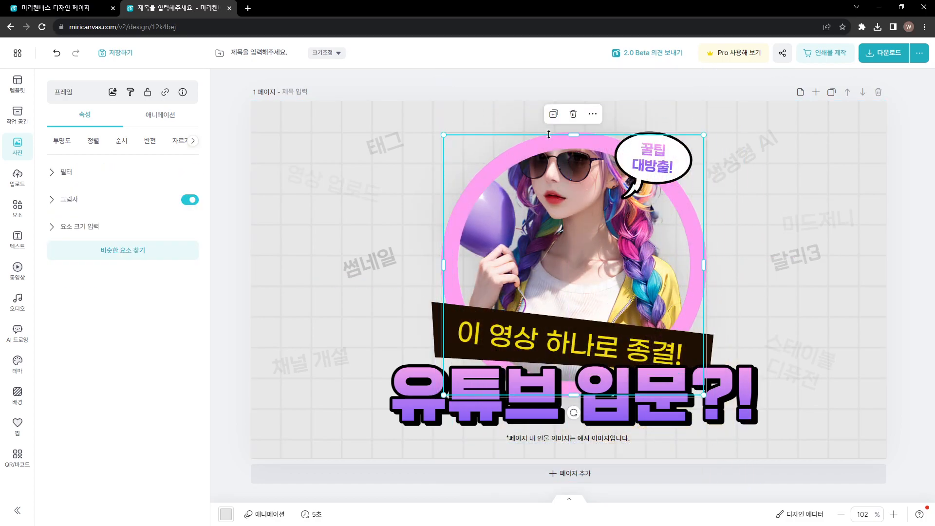
- Detach the rainbow-haired woman's photo from the circular frame and move it to the page's right edge
left_click(592, 114)
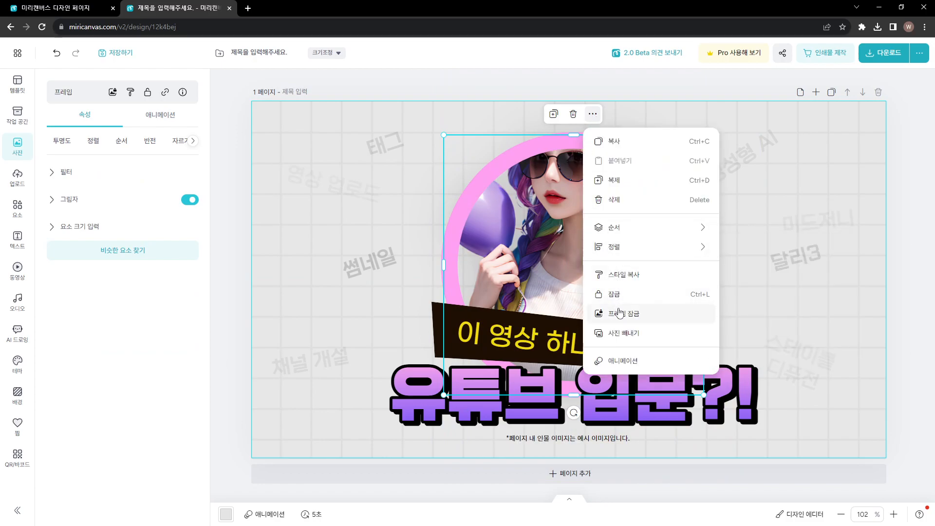
left_click(622, 333)
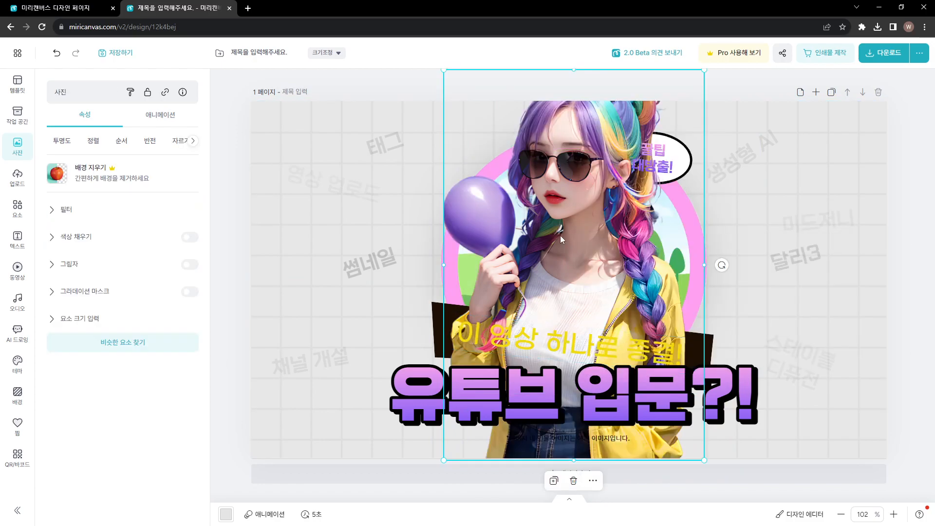
left_click_drag(499, 223, 764, 229)
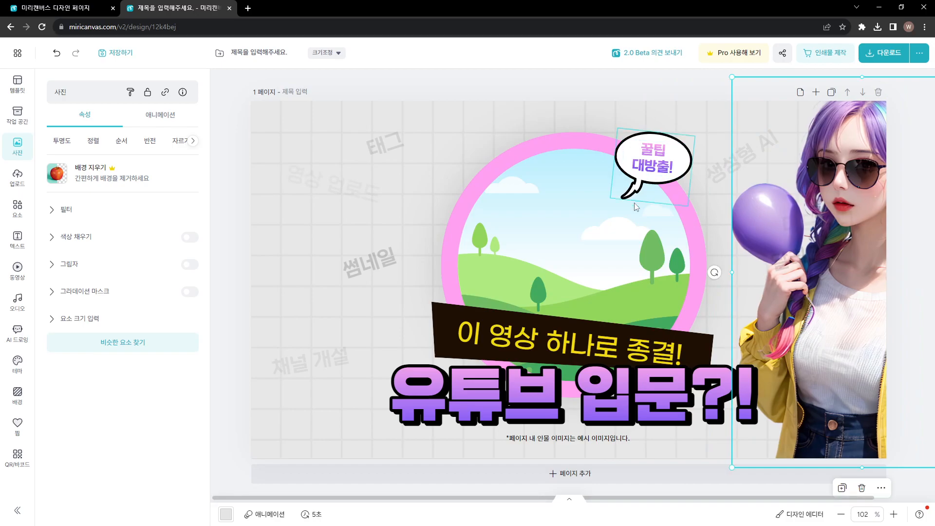
- Unlock the pink ring around the circular frame and lock it again
left_click(648, 225)
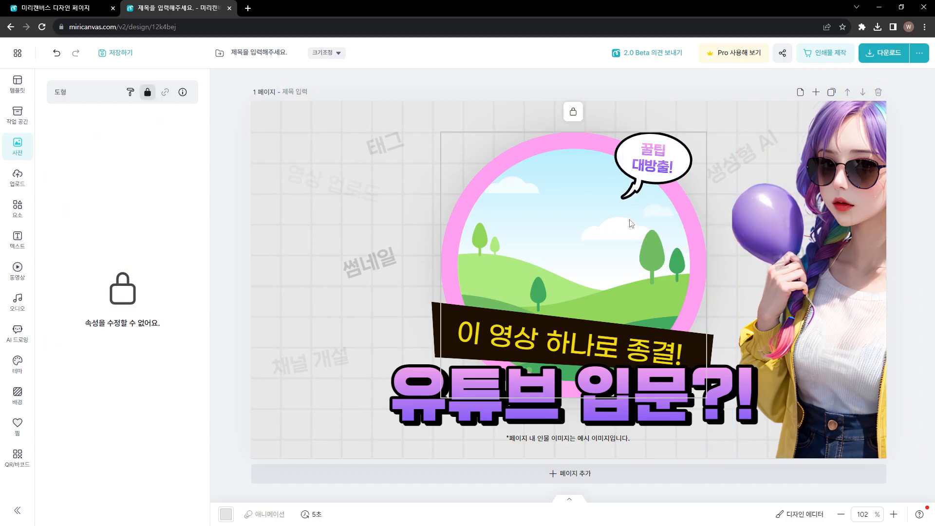
left_click(571, 112)
right_click(565, 165)
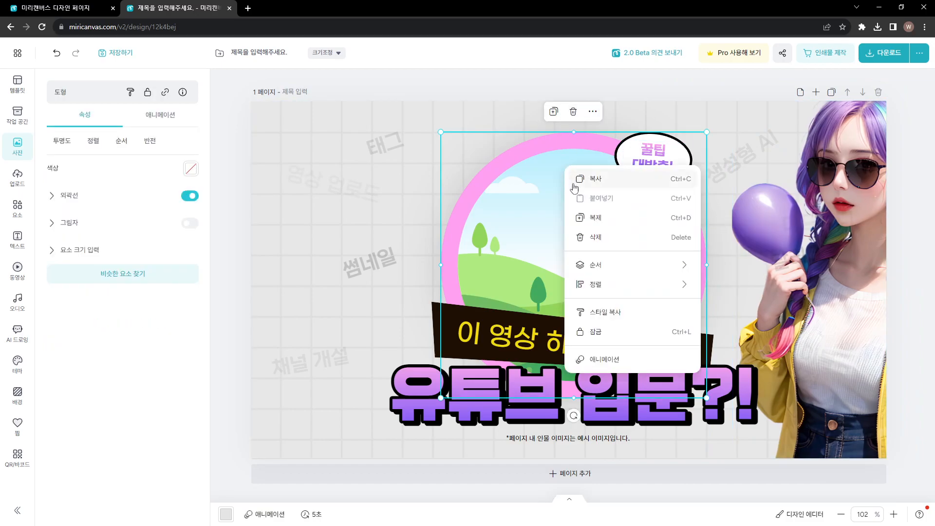
left_click(597, 333)
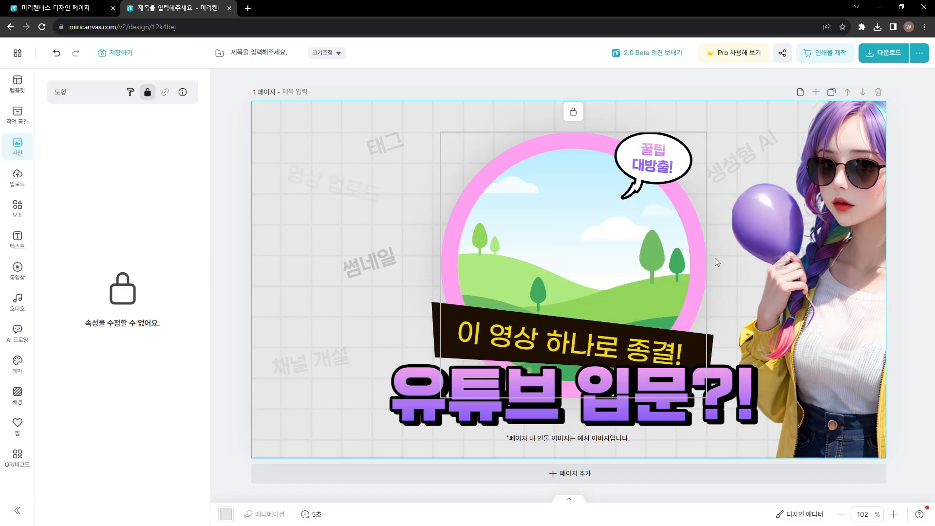
- Try moving the photo from the page's right edge into the circular frame, and undo it
left_click_drag(787, 235, 725, 220)
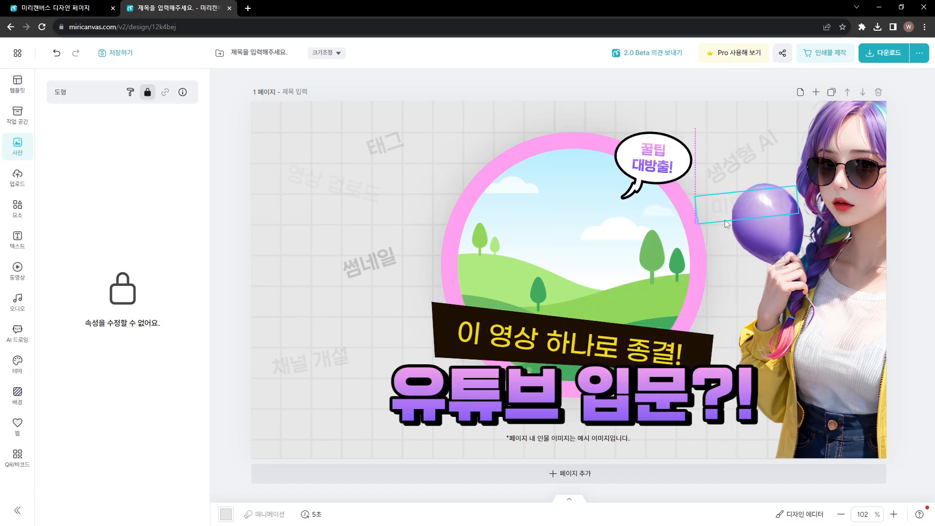
key("ctrl+z")
left_click_drag(876, 316, 640, 299)
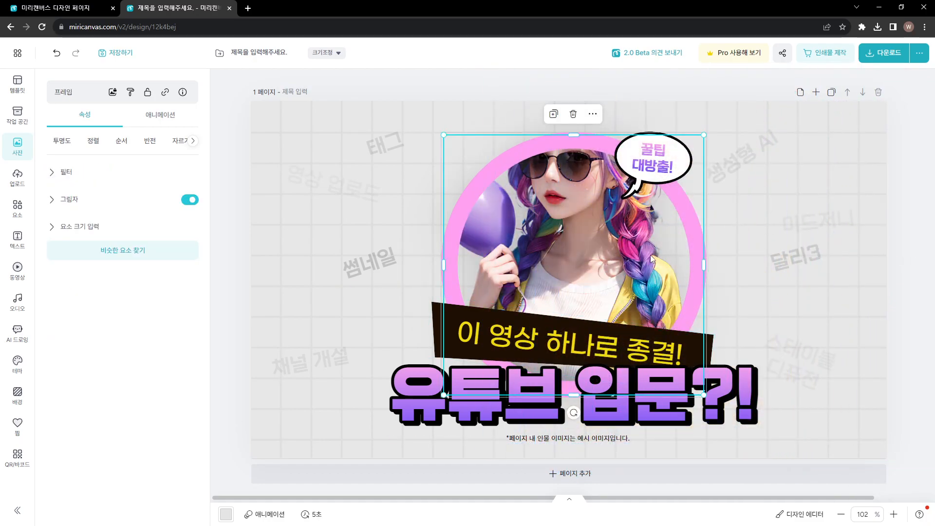
key("ctrl+z")
key("ctrl+z")
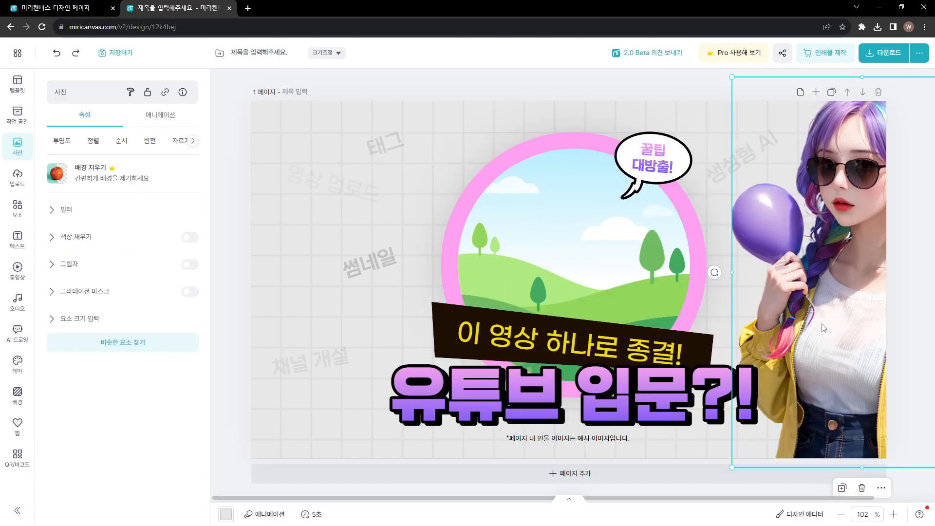
- Check the lock options of the photo and the pink ring, and put the photo back into the circular frame
right_click(800, 422)
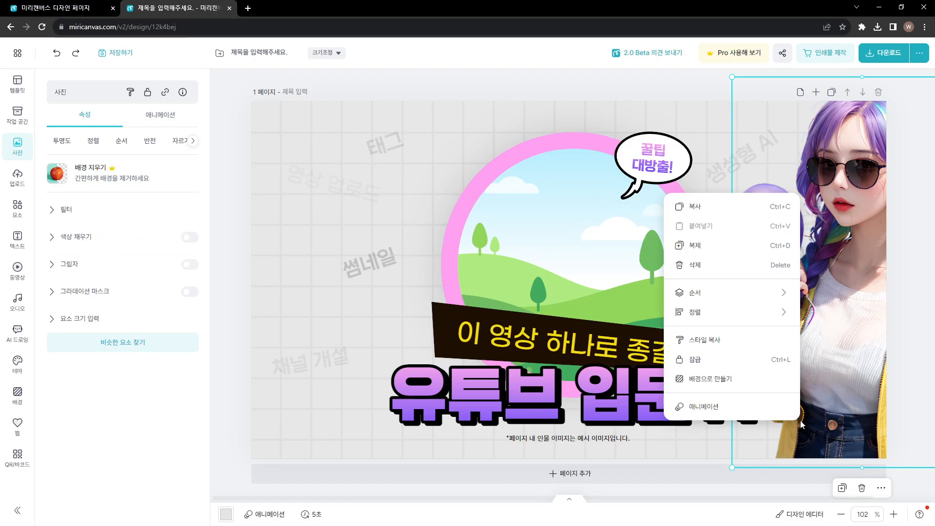
left_click(712, 365)
left_click(548, 175)
key("ctrl+l")
right_click(545, 216)
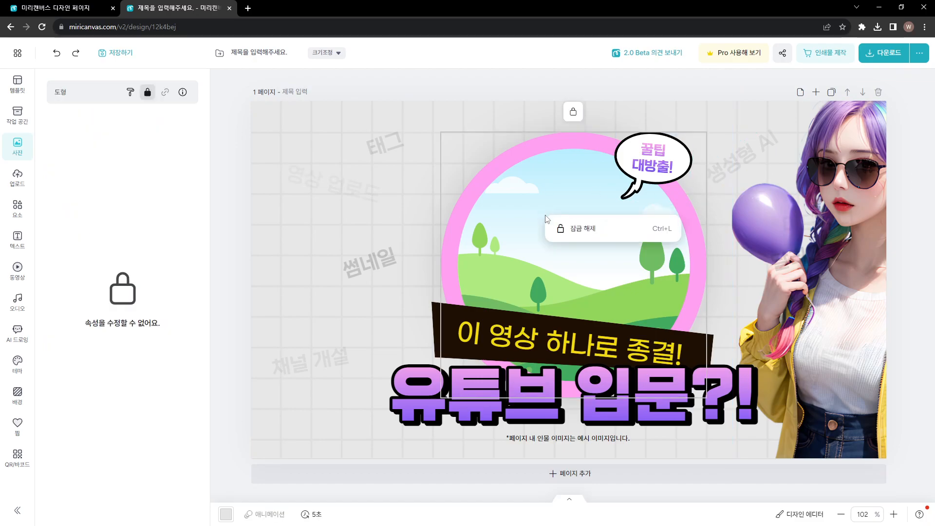
left_click(537, 246)
left_click_drag(836, 192, 598, 166)
- Apply the frame lock (프레임 잠금) to the circular photo frame and release it again
left_click(593, 113)
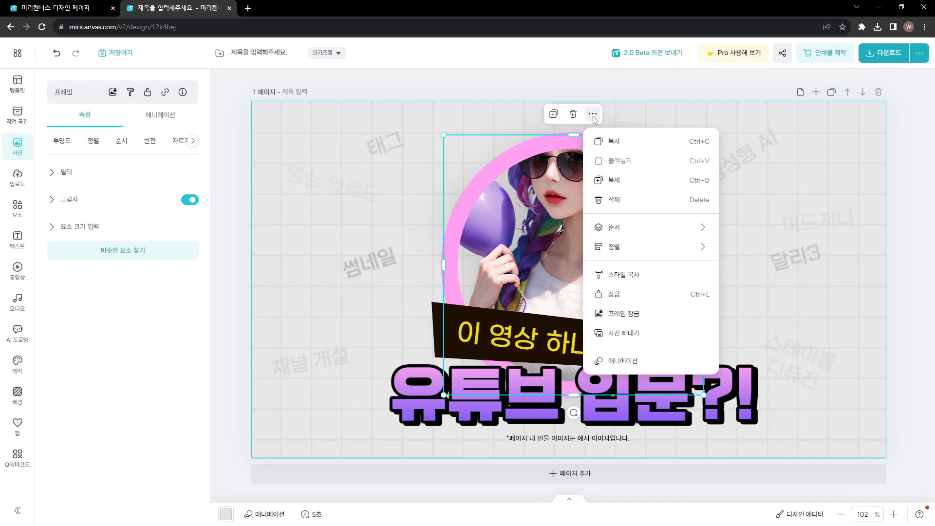
left_click(635, 313)
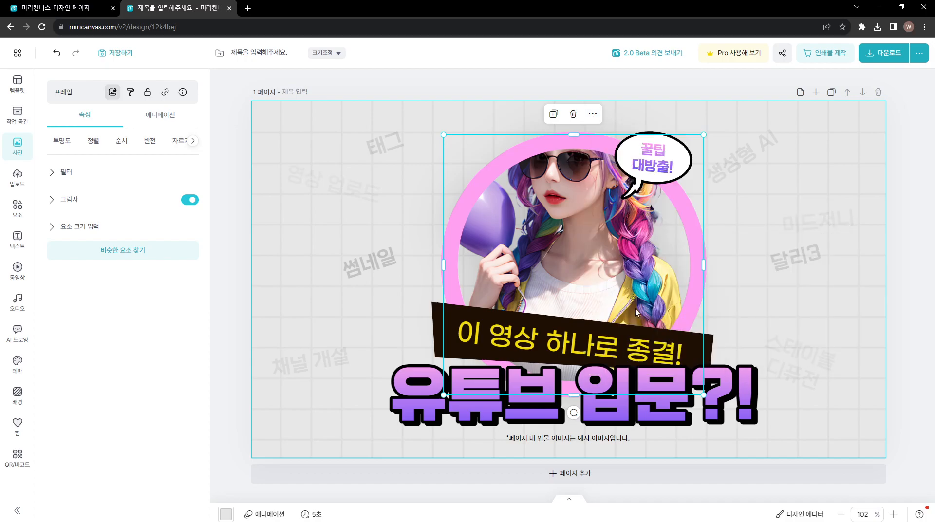
left_click(593, 114)
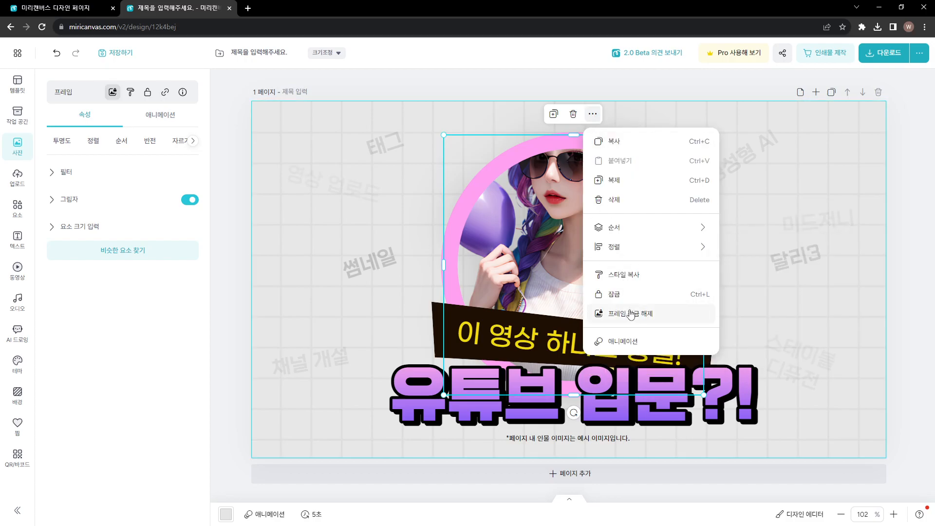
left_click(631, 314)
- Detach the woman's photo from the circular frame and shrink it to about 334 × 501 px over the circle
left_click(593, 114)
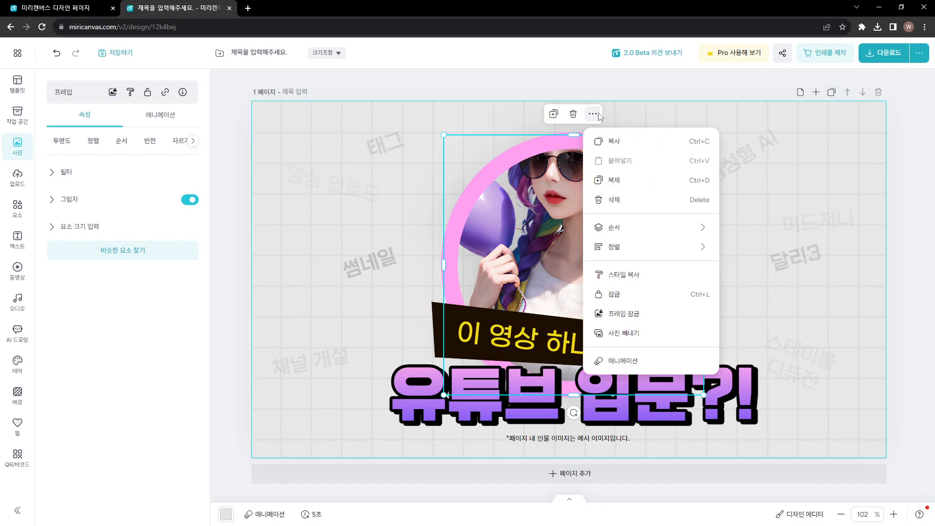
left_click(630, 334)
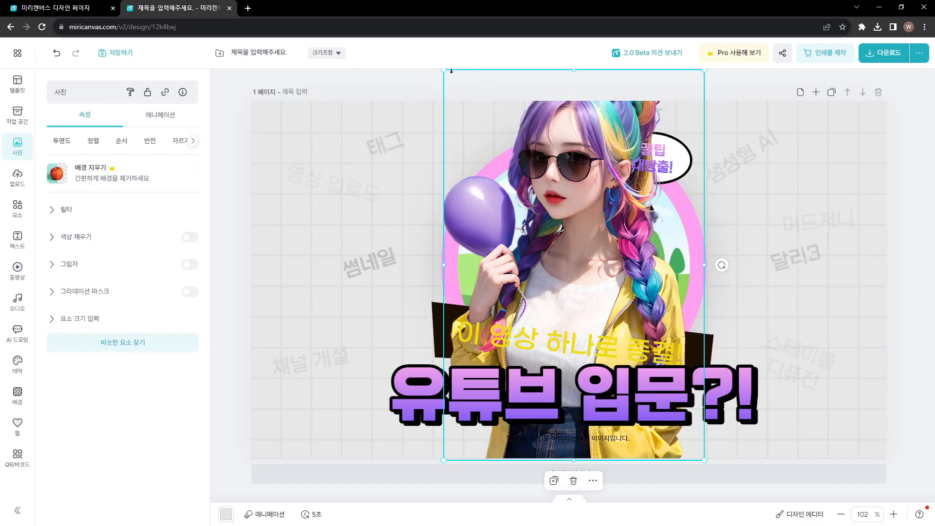
left_click_drag(438, 73, 484, 136)
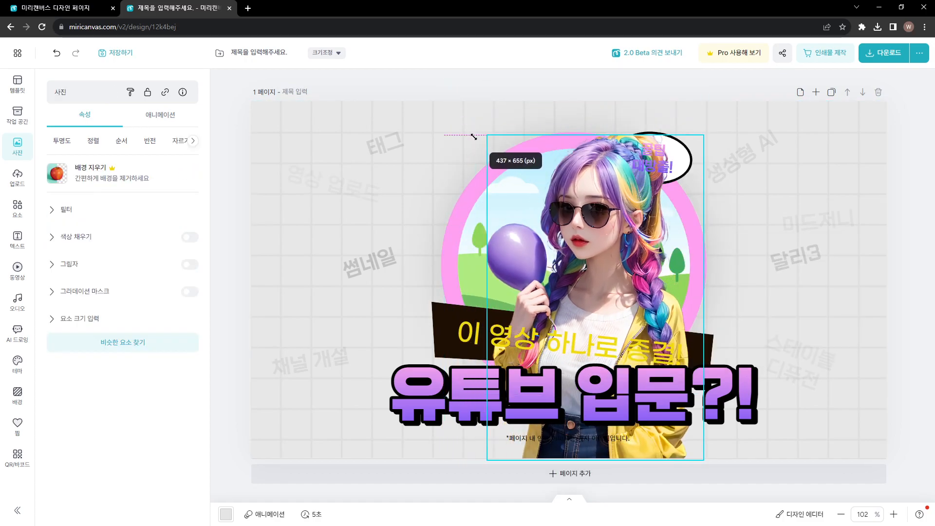
left_click_drag(707, 462, 655, 384)
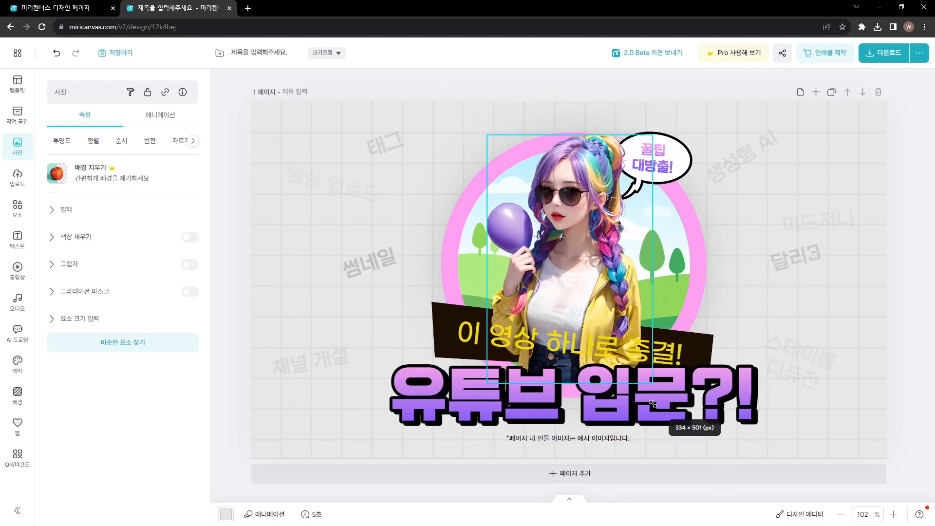
- Try repositioning the shrunken photo over the circle, and undo the move
left_click_drag(577, 231, 551, 241)
key("ctrl+z")
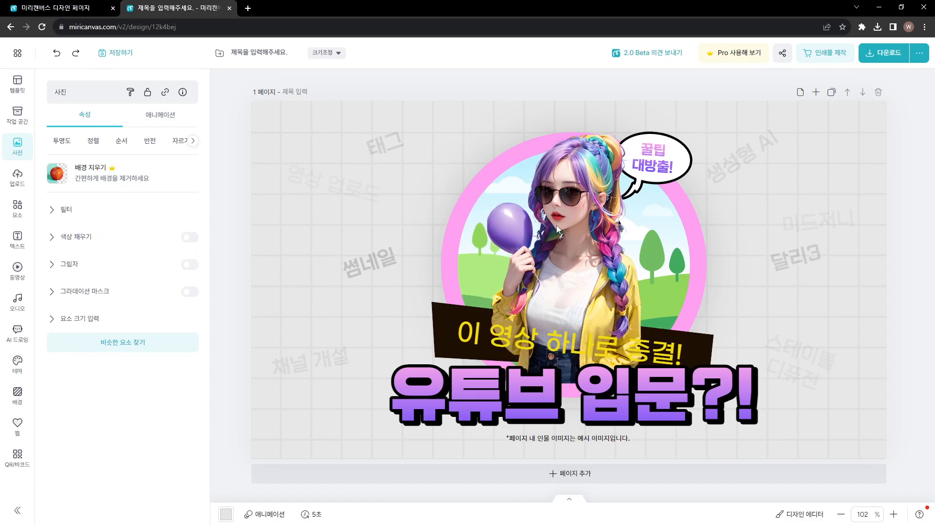
left_click(556, 225)
- Unlock the pink ring and select the woman's photo in front of it
left_click(690, 253)
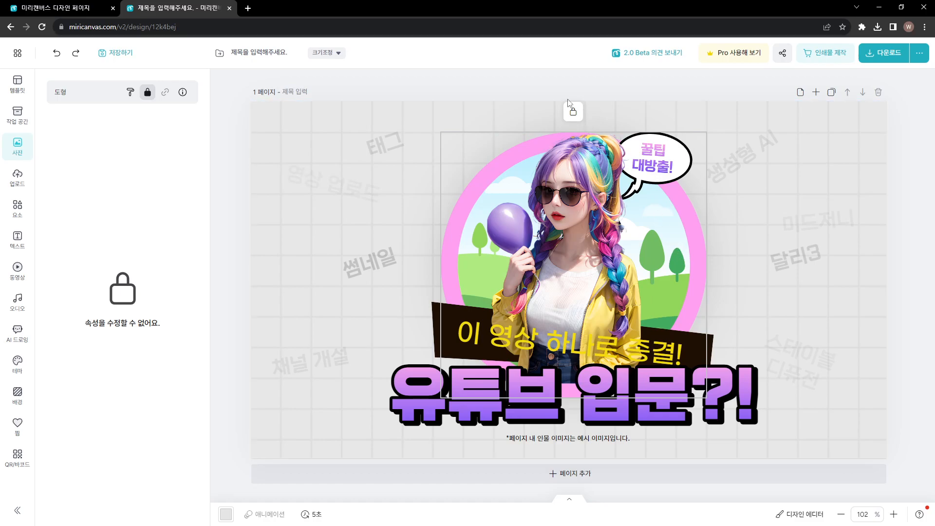
left_click(573, 111)
left_click(599, 251)
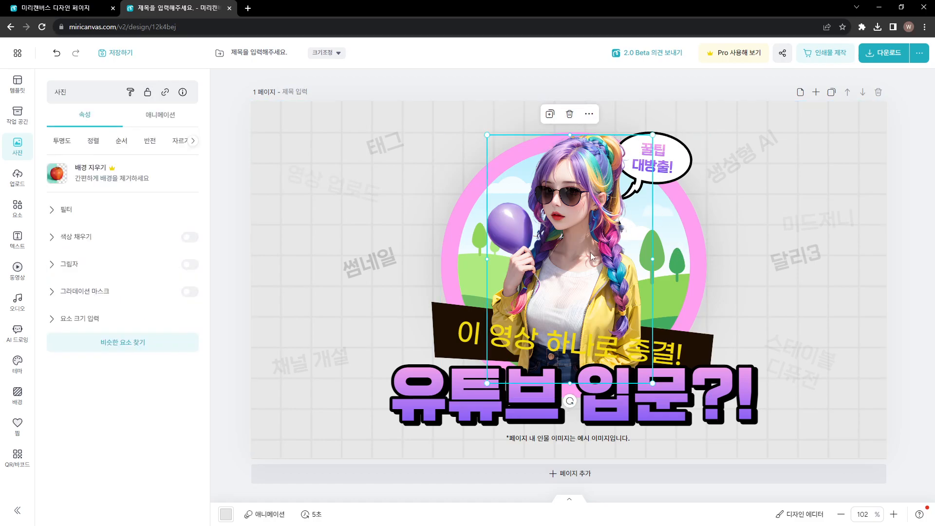
- Try shifting the photo slightly within the circle and relocking the pink ring, and undo both changes
left_click_drag(589, 241, 587, 237)
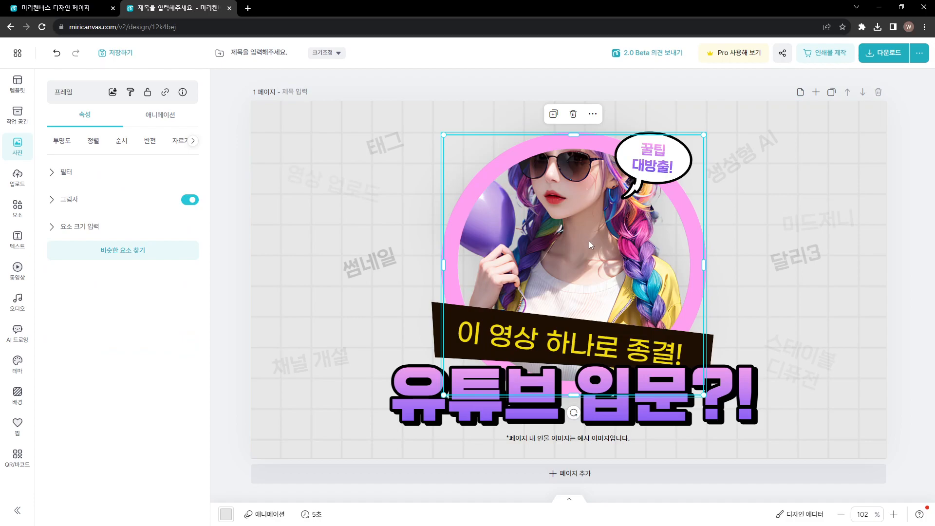
right_click(585, 238)
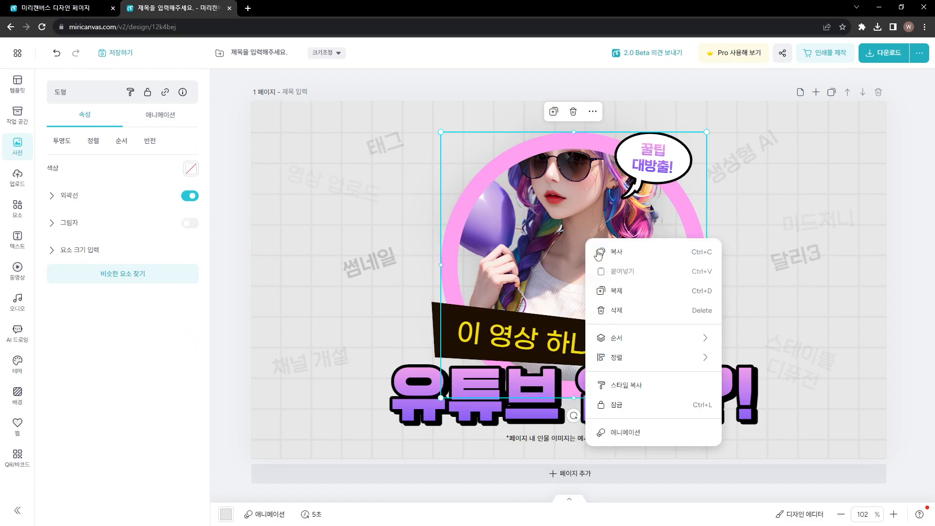
left_click(536, 257)
right_click(538, 188)
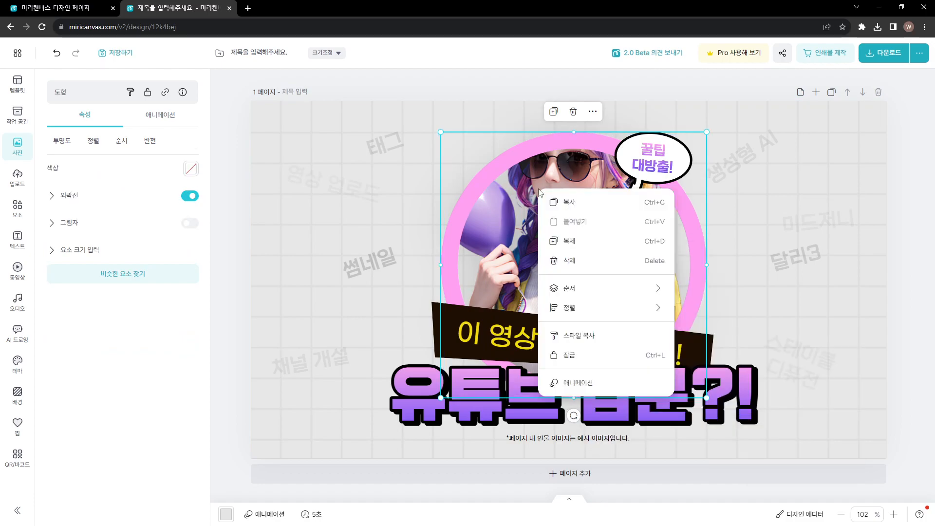
left_click(495, 214)
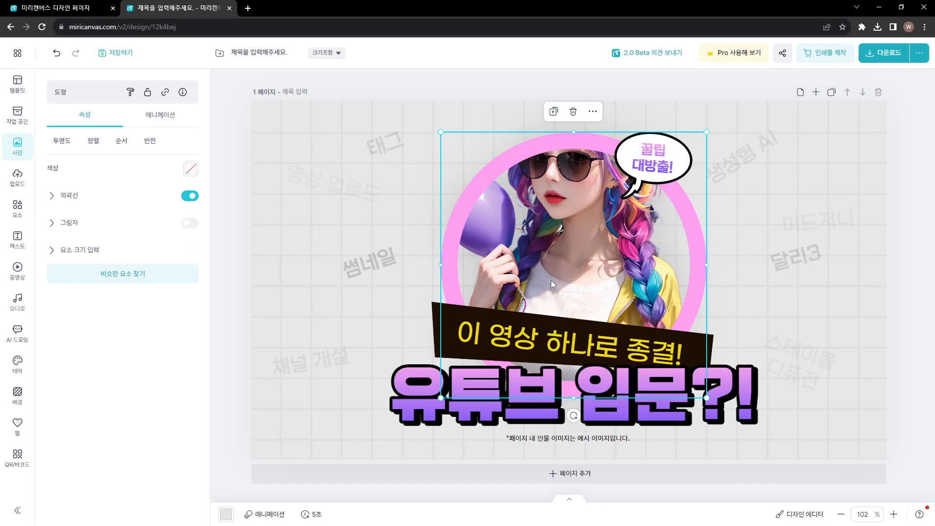
right_click(576, 279)
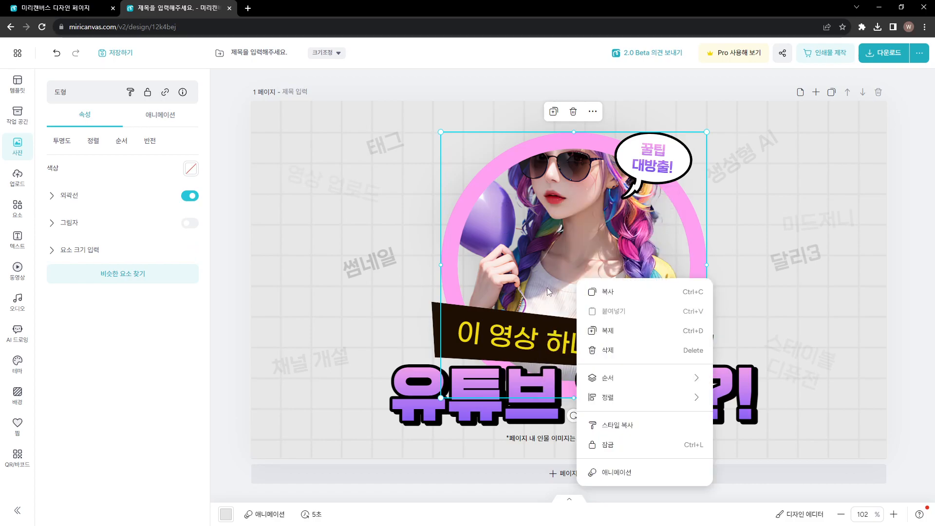
left_click(638, 457)
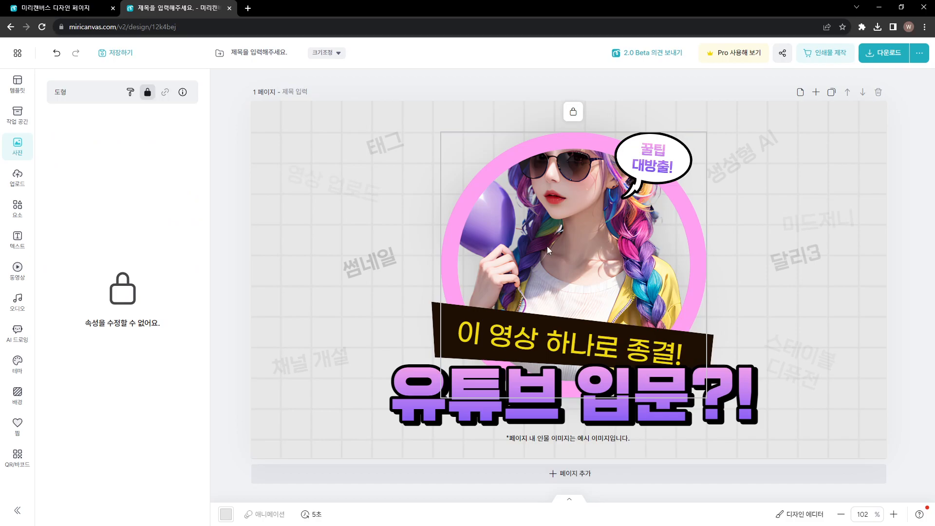
key("ctrl+z")
mouse_move(547, 247)
left_mouse_down()
mouse_move(556, 262)
mouse_move(560, 238)
mouse_move(559, 249)
left_mouse_up()
key("ctrl+z")
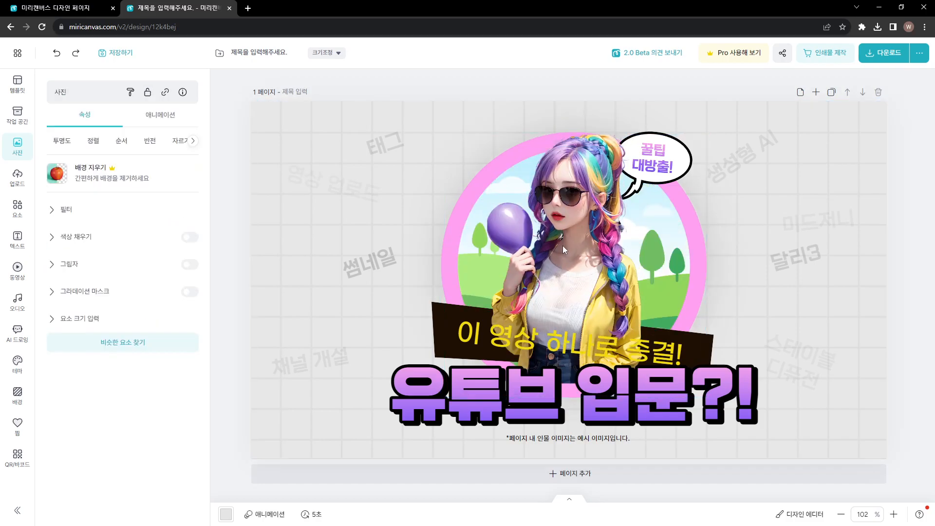
- Nudge the photo upward over the circle, try moving it down to the left, and undo these moves
left_click(562, 246)
key("Up")
key("Up")
key("Up")
key("Up")
key("Up")
key("Up")
key("Up")
key("Up")
key("Up")
key("Up")
key("Up")
key("Up")
key("Up")
key("Up")
key("Up")
key("Up")
key("Up")
key("Up")
key("Up")
key("Up")
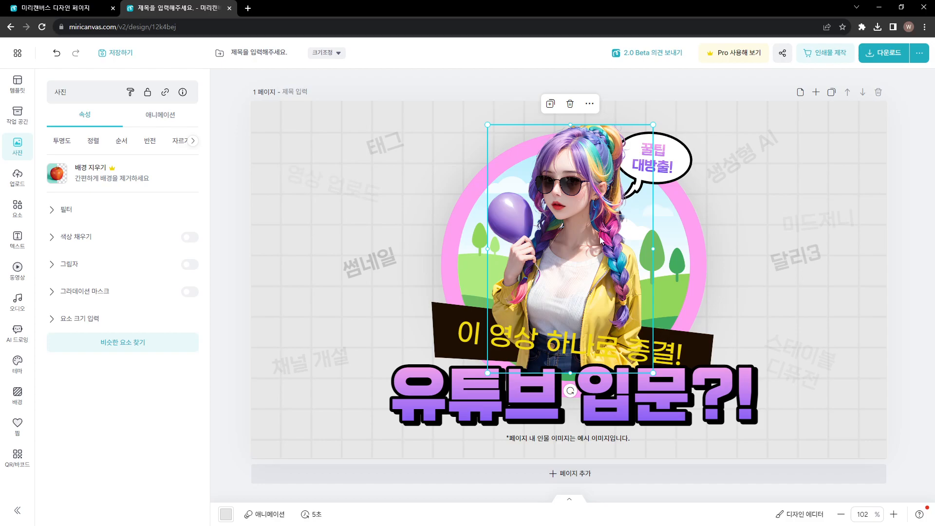
left_click_drag(581, 269, 519, 287)
key("ctrl+z")
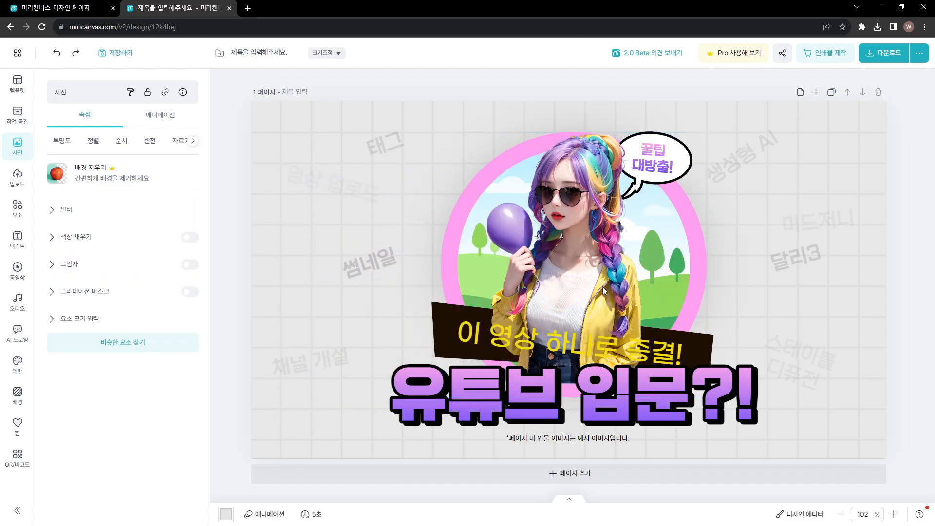
- Nudge the detached photo of the woman slightly up and to the right over the circle
left_click(585, 272)
key("Up")
key("Up")
key("Up")
key("Up")
key("Up")
key("Up")
key("Up")
key("Up")
key("Up")
key("Up")
key("Up")
key("Up")
key("Up")
key("Up")
key("Up")
key("Up")
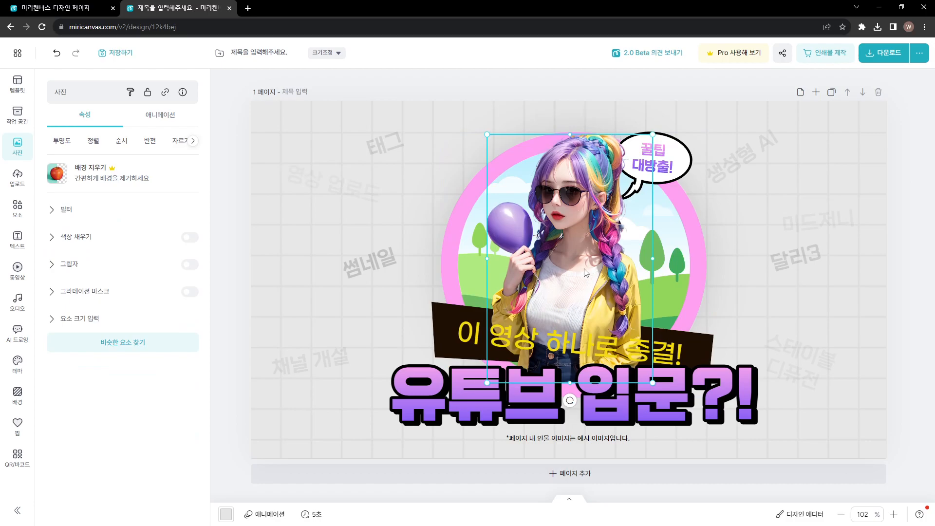
key("Right")
key("Right")
key("Right")
key("Right")
key("Right")
key("Right")
key("Right")
key("Right")
key("Right")
key("Right")
key("Right")
key("Right")
key("Right")
key("Right")
key("Right")
key("Right")
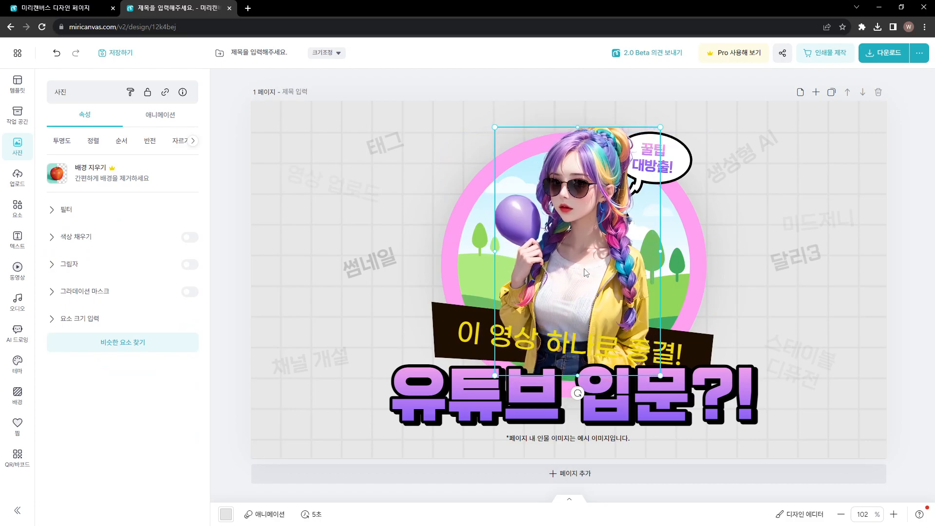
- Nudge the photo of the rainbow-haired woman slightly left and up over the circle
key("Left")
key("Left")
key("Left")
key("Left")
key("Left")
key("Left")
key("Left")
key("Left")
key("Left")
key("Left")
key("Up")
key("Up")
key("Up")
key("Up")
key("Up")
key("Up")
key("Up")
key("Up")
key("Up")
key("Up")
key("Up")
key("Up")
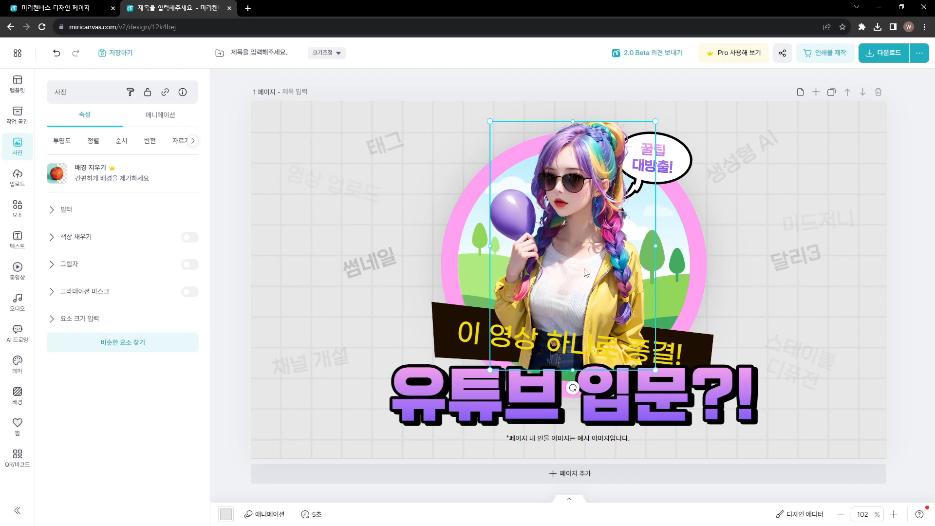
- Bring the black banner and its "이 영상 하나로 종결!" text to the front, above the woman's photo
left_click(442, 326)
left_click(470, 332, "shift")
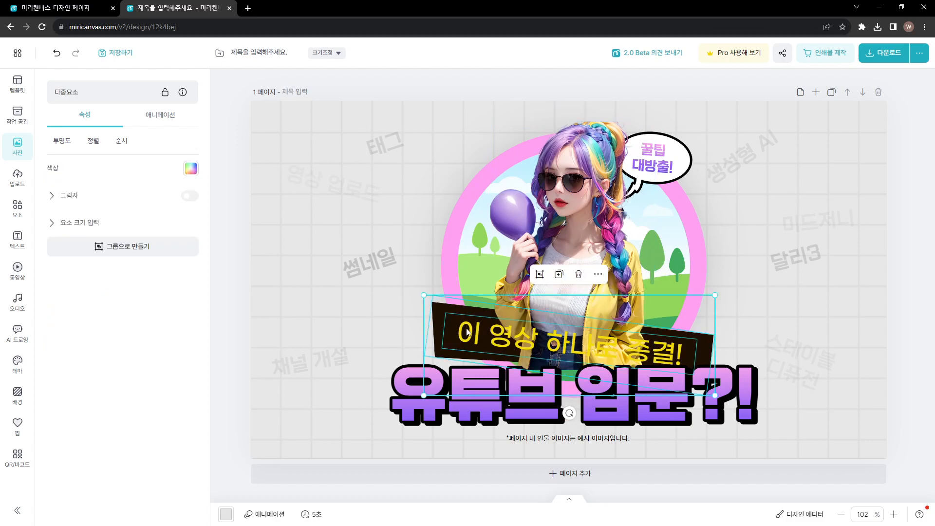
right_click(467, 332)
mouse_move(517, 215)
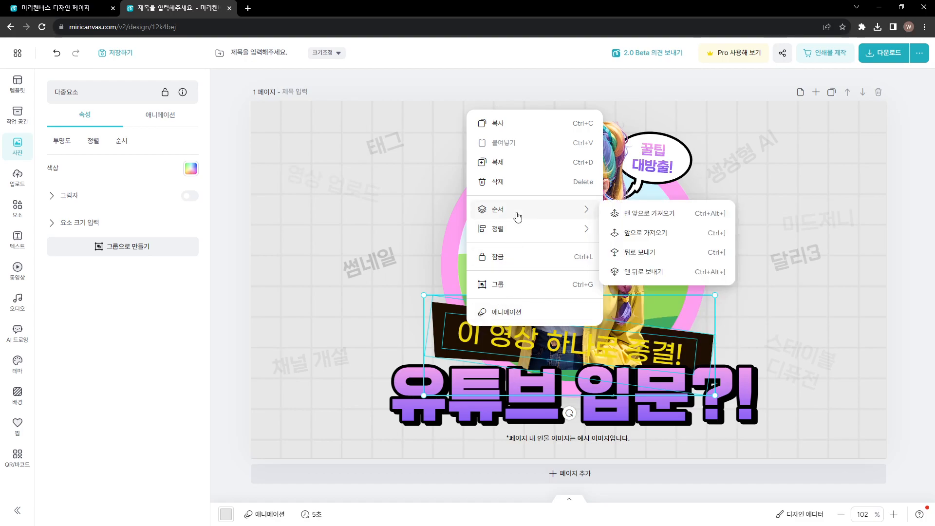
left_click(646, 218)
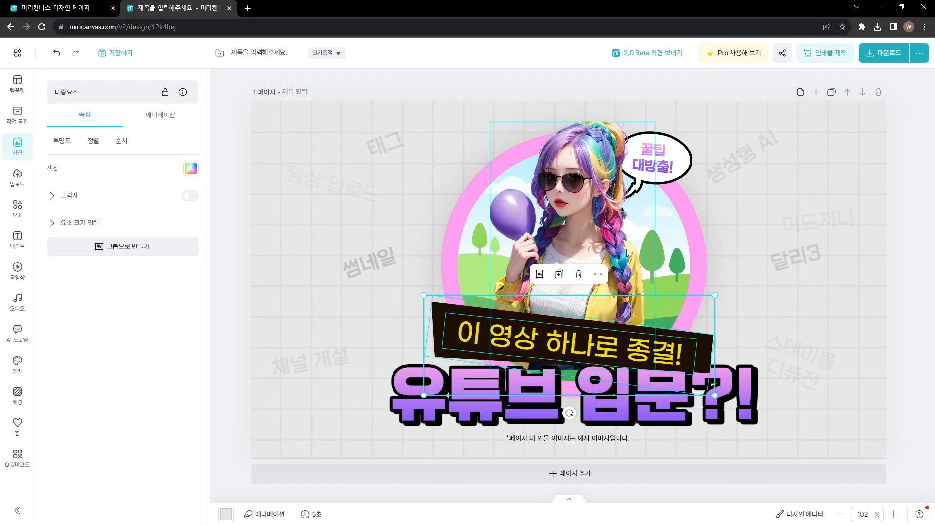
- Search the stock photos for "믹서" and place the audio mixer picture in the circular frame
left_click(481, 241)
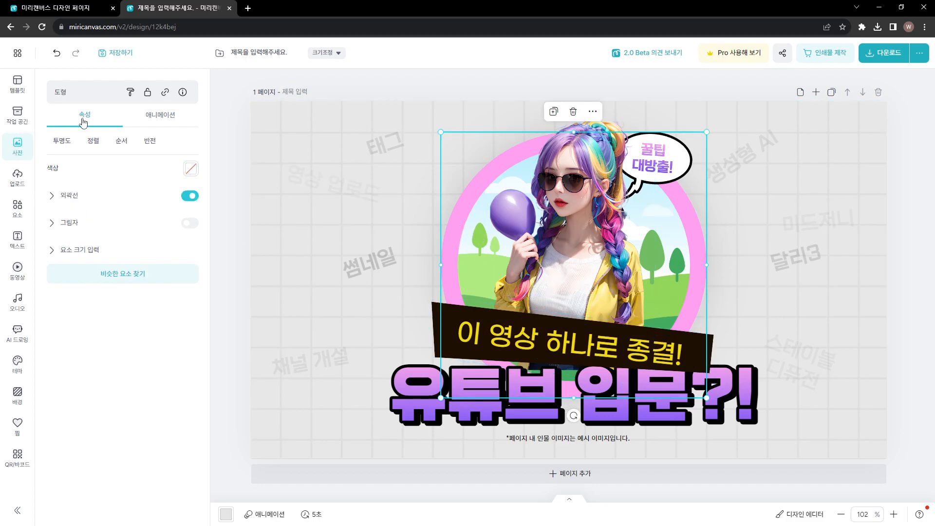
left_click(148, 123)
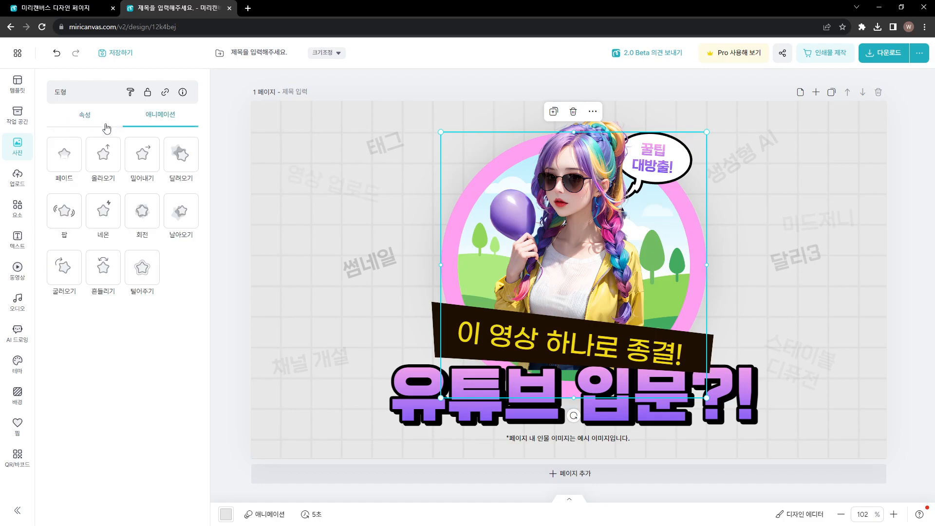
left_click(11, 155)
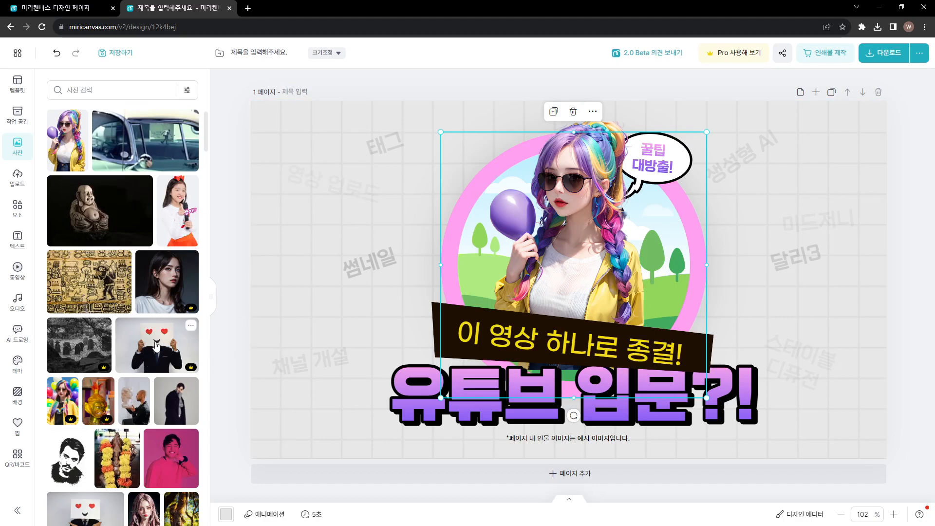
left_click(98, 89)
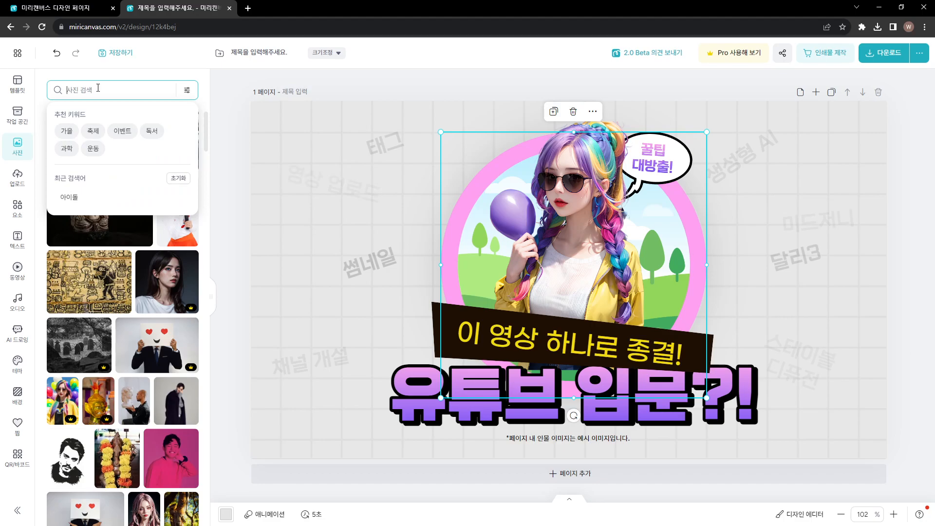
type("이")
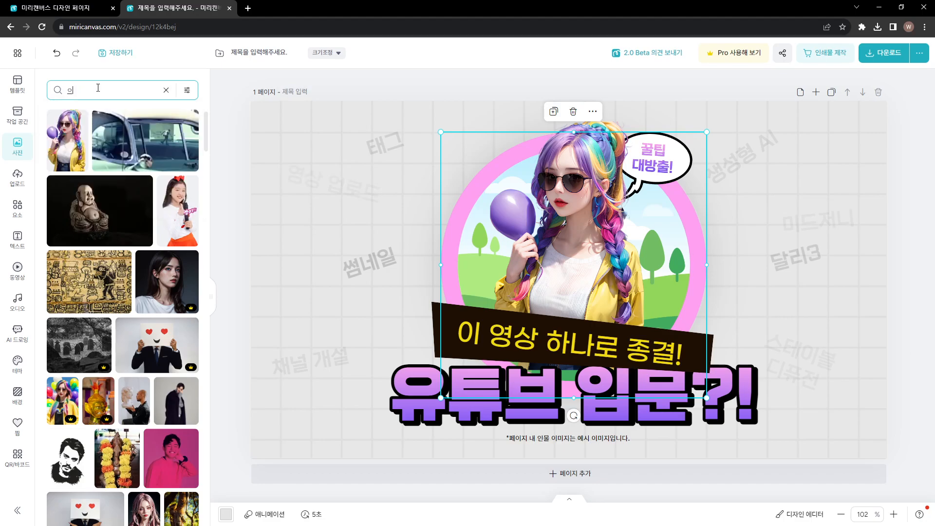
key("BackSpace")
type("믹서")
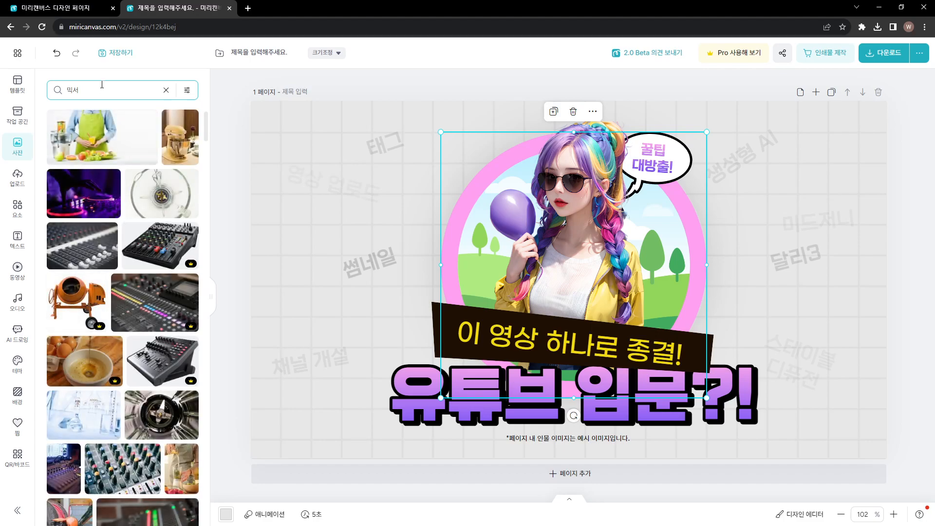
left_click(88, 254)
left_click_drag(490, 278, 473, 261)
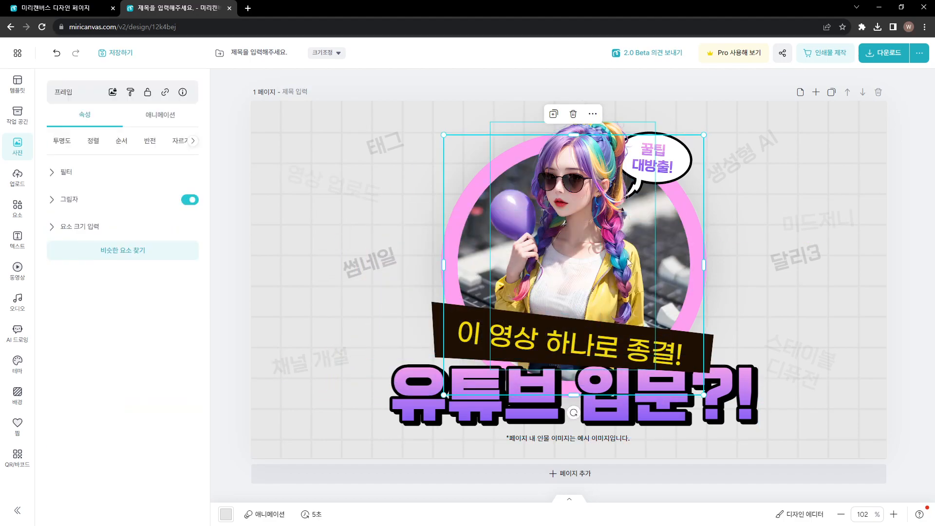
- Move the rainbow-haired woman's photo beside the circle on its right and fill the circular frame with the uploaded beret portrait
left_click(587, 279)
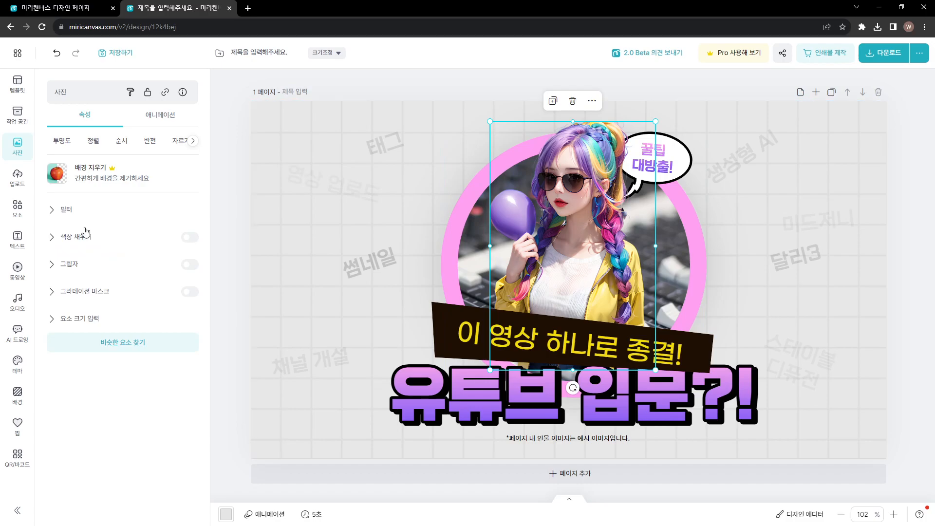
left_click(17, 178)
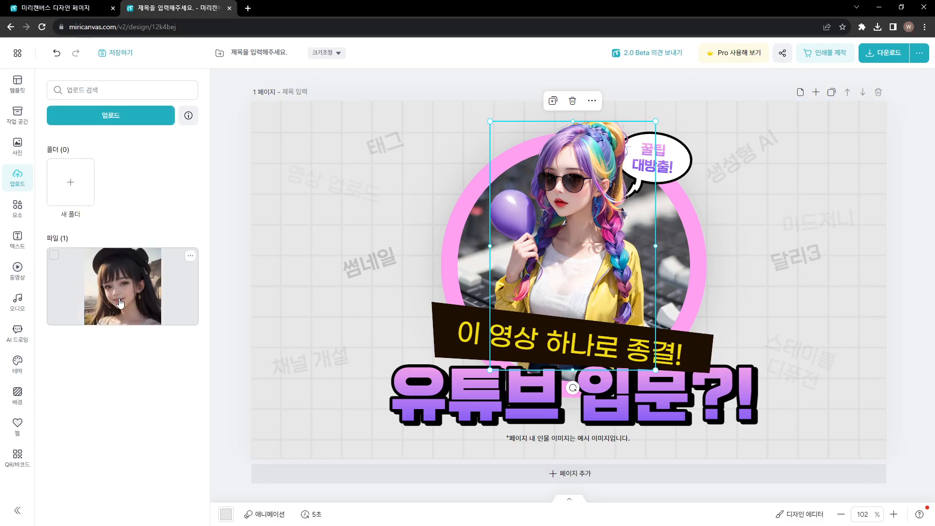
left_click(119, 303)
left_click_drag(503, 249, 312, 287)
left_click_drag(553, 233, 787, 252)
left_click(366, 291)
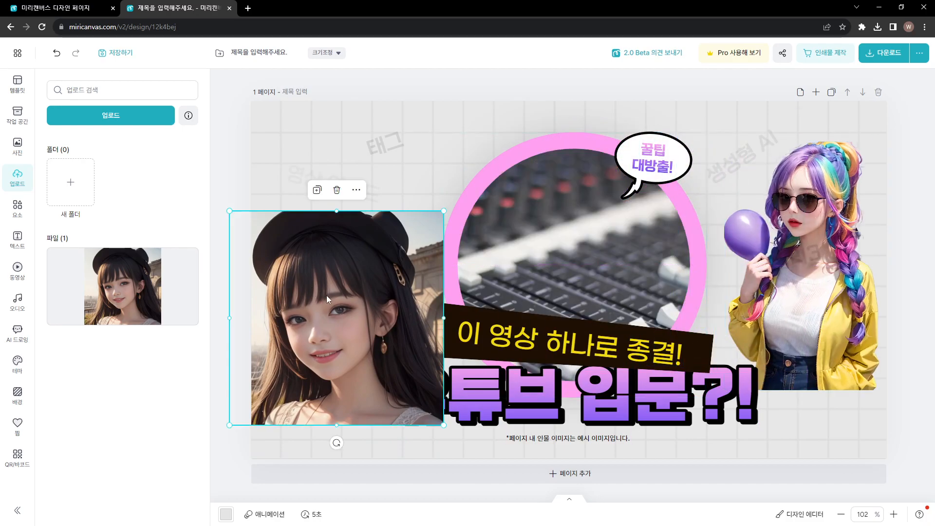
left_click_drag(342, 314, 542, 358)
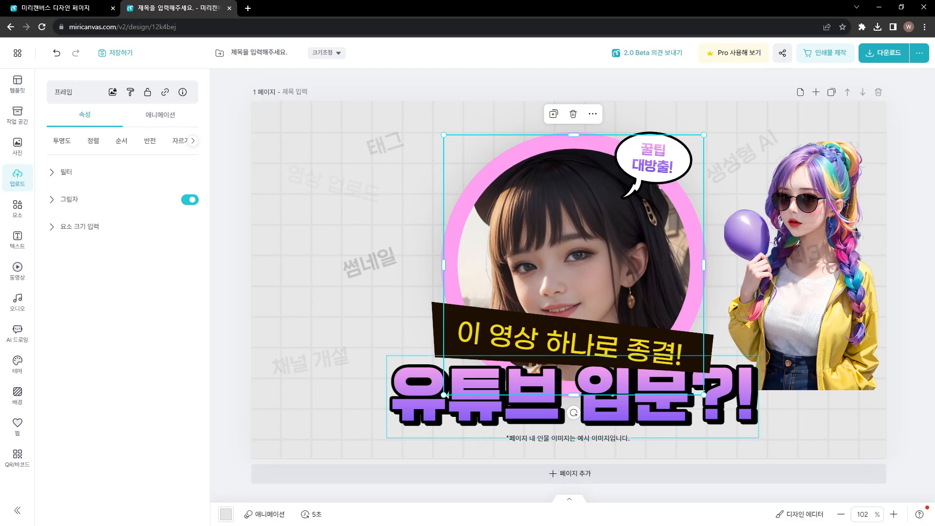
- Move the "생성형 AI" and "달리3" background texts to the circle's left side and shift the woman's photo slightly up
left_click_drag(801, 311, 359, 307)
left_click(736, 166)
left_click_drag(736, 166, 431, 178)
left_click_drag(790, 251, 782, 252)
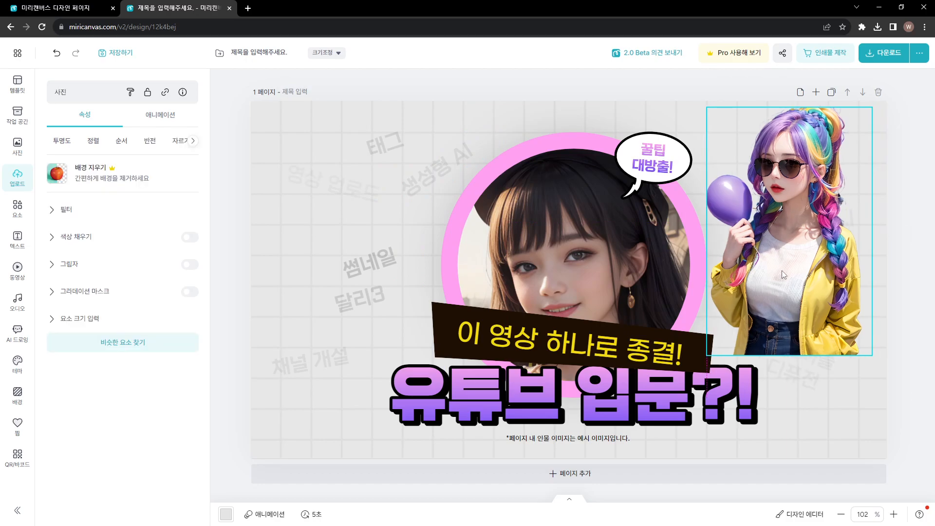
- Add a blank page below the thumbnail page
left_click(567, 408)
left_click(689, 475)
scroll(645, 376, "up", 8)
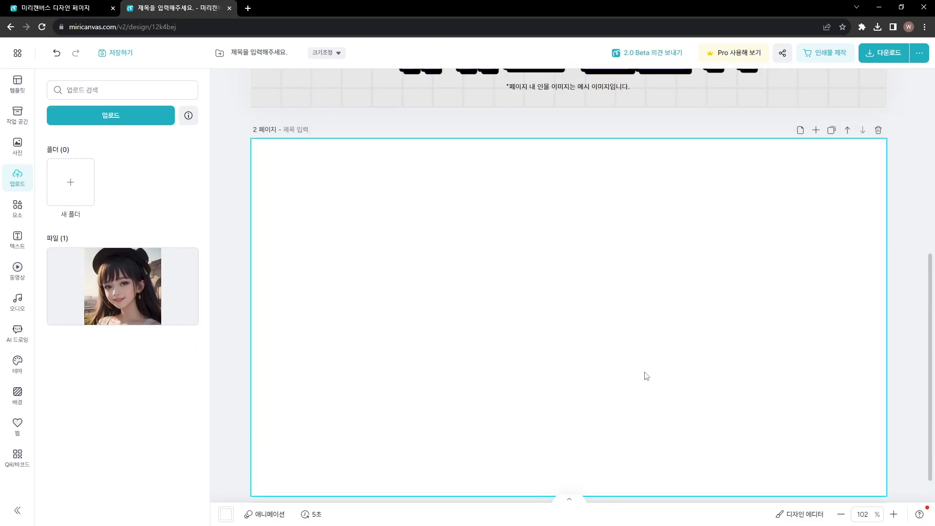
scroll(626, 371, "down", 4)
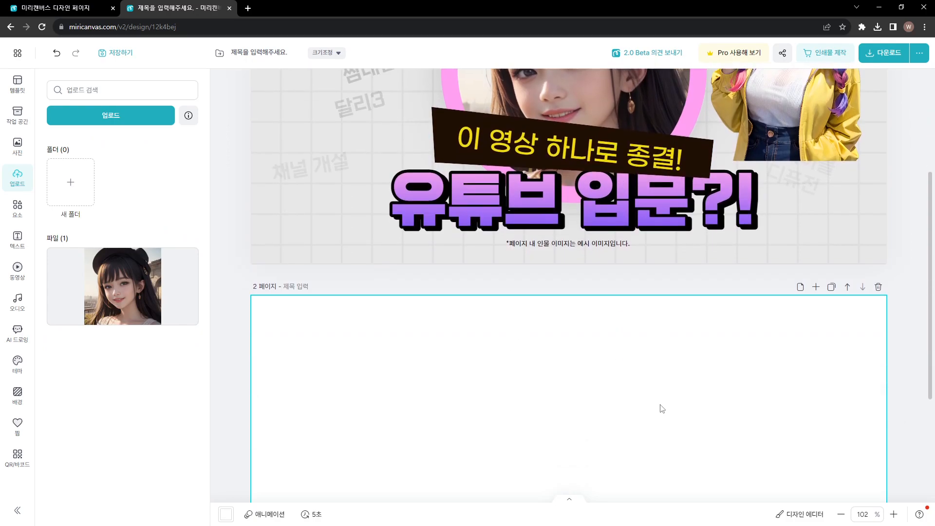
scroll(592, 375, "down", 4)
scroll(592, 374, "up", 8)
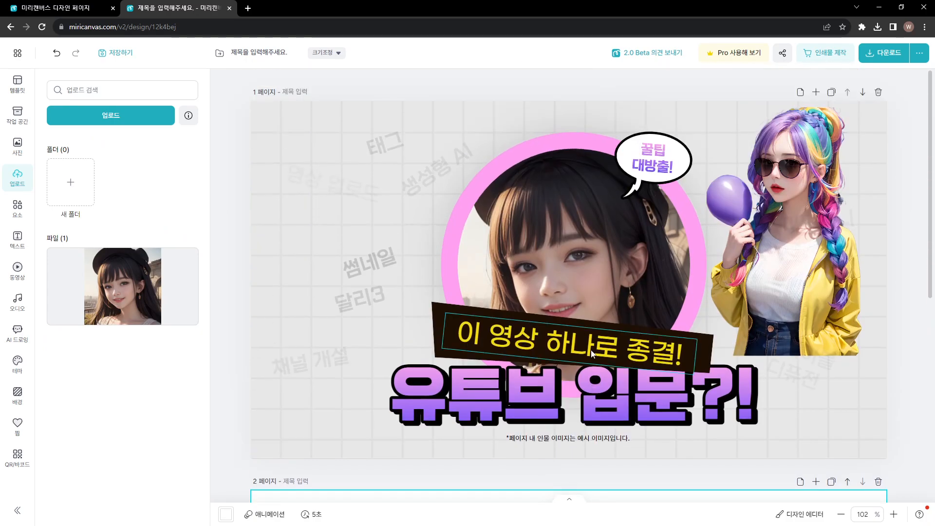
- Duplicate the first page and place the rainbow-haired woman's photo in the copy's circular frame
left_click(698, 106)
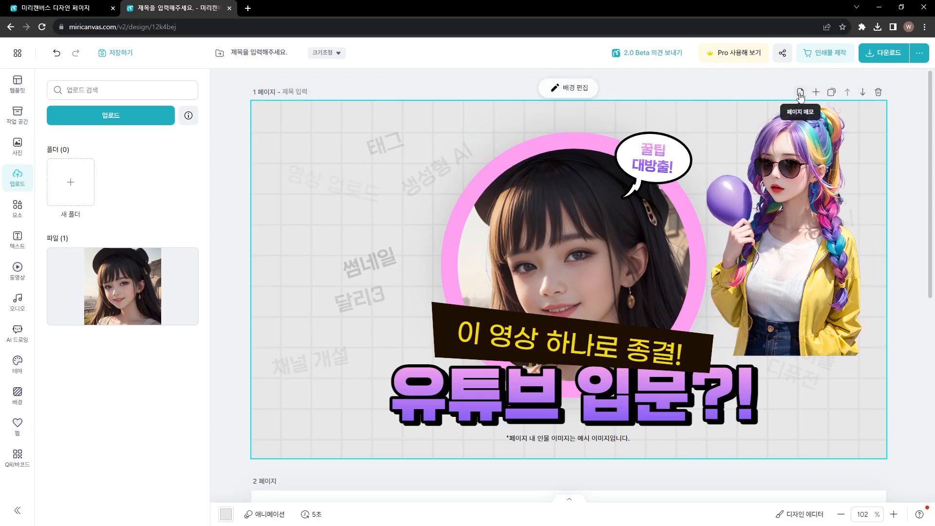
left_click(831, 94)
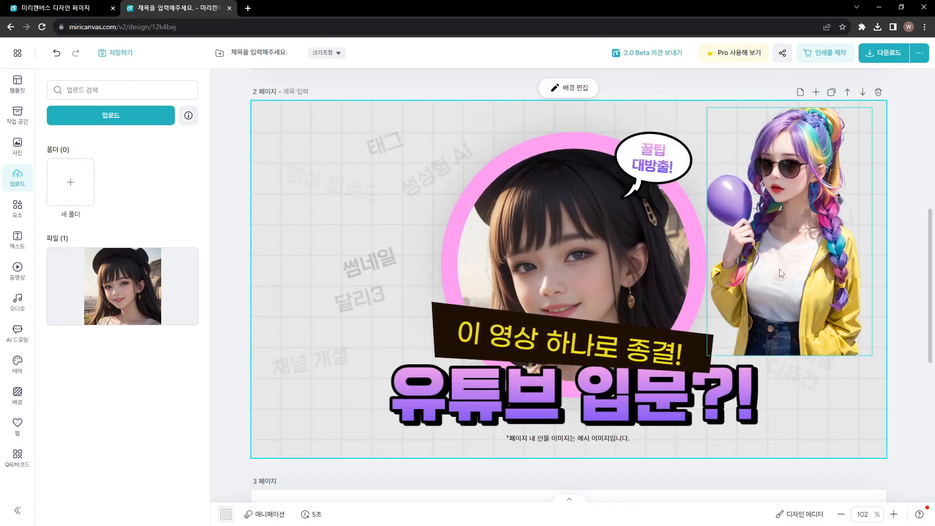
left_click(802, 287)
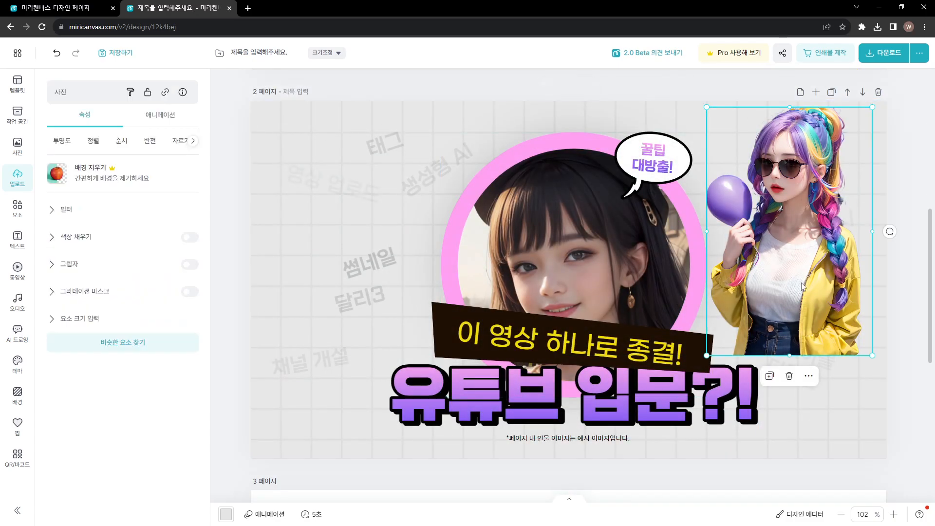
left_click_drag(786, 284, 666, 299)
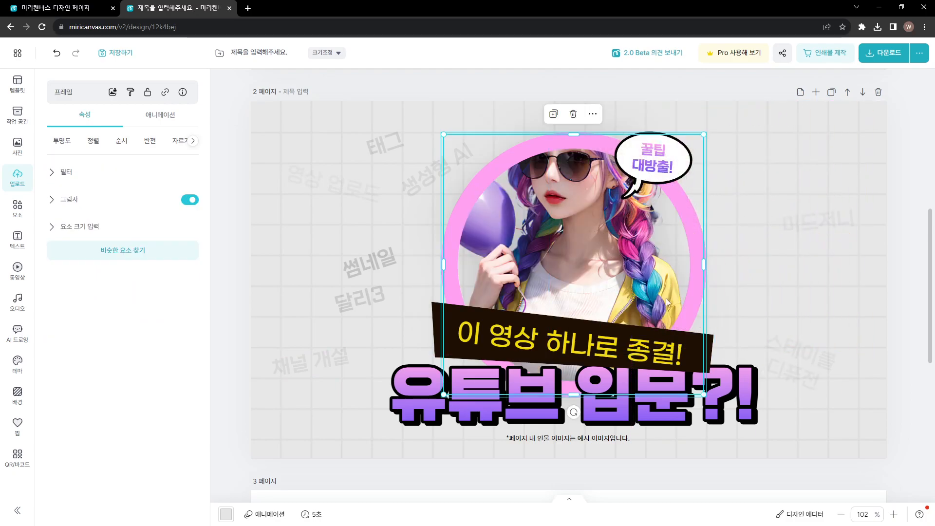
left_click(652, 159)
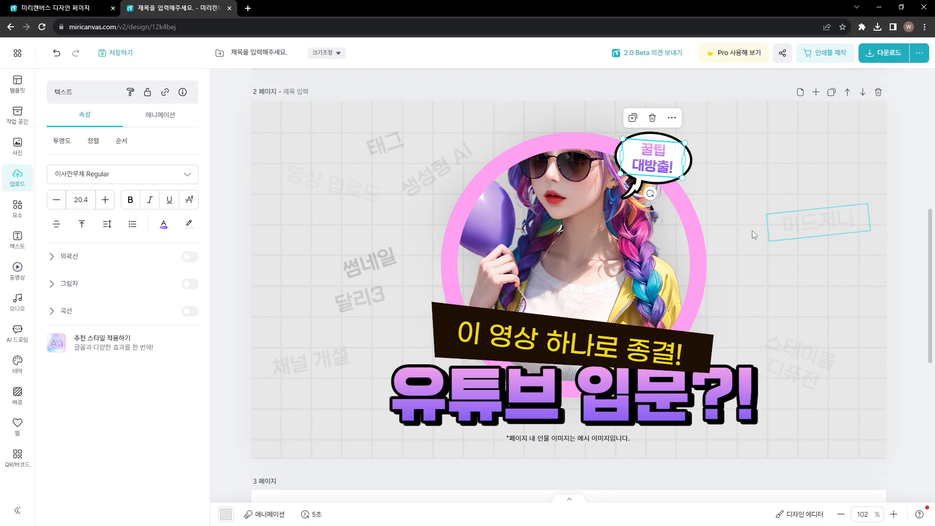
left_click(17, 146)
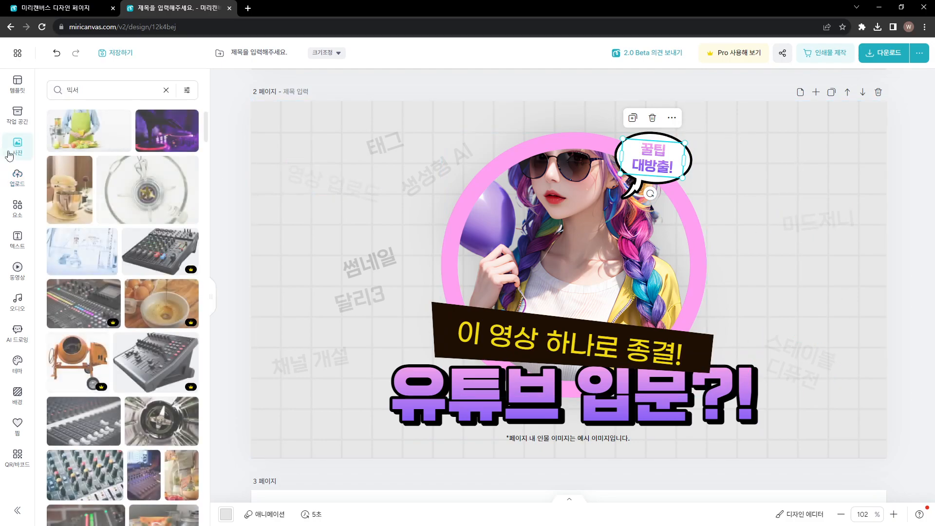
left_click(166, 91)
left_click_drag(157, 147, 789, 219)
key("Delete")
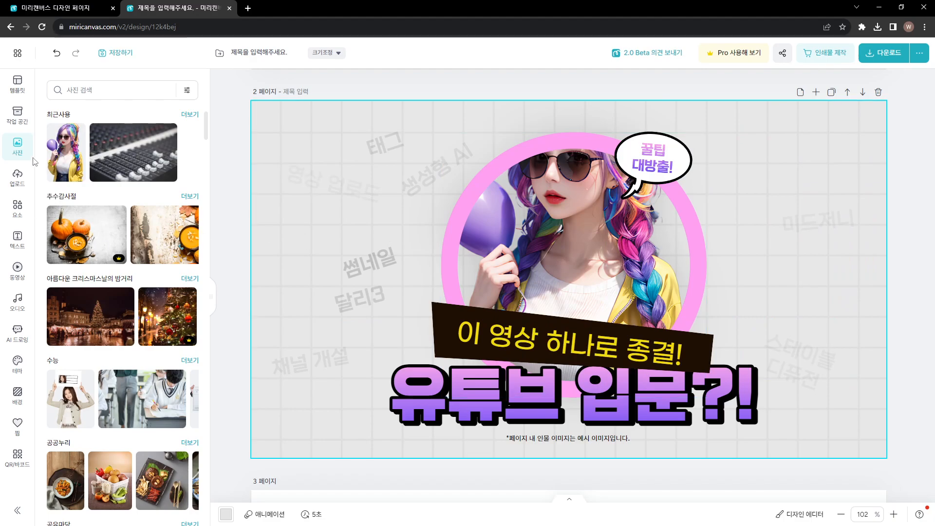
- Insert the uploaded beret portrait on the second page and move it to the upper right, beside the circle
left_click(18, 177)
left_click(123, 287)
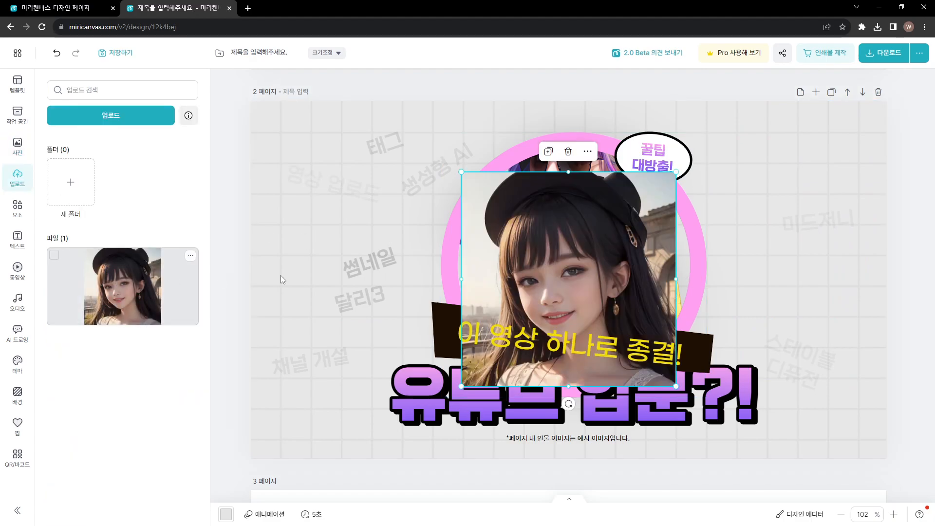
left_click_drag(543, 294, 754, 234)
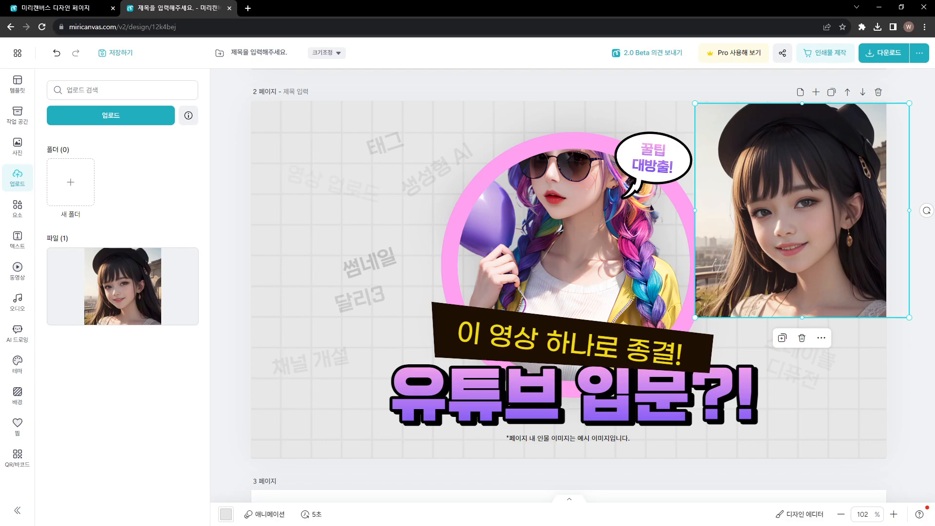
double_click(716, 356)
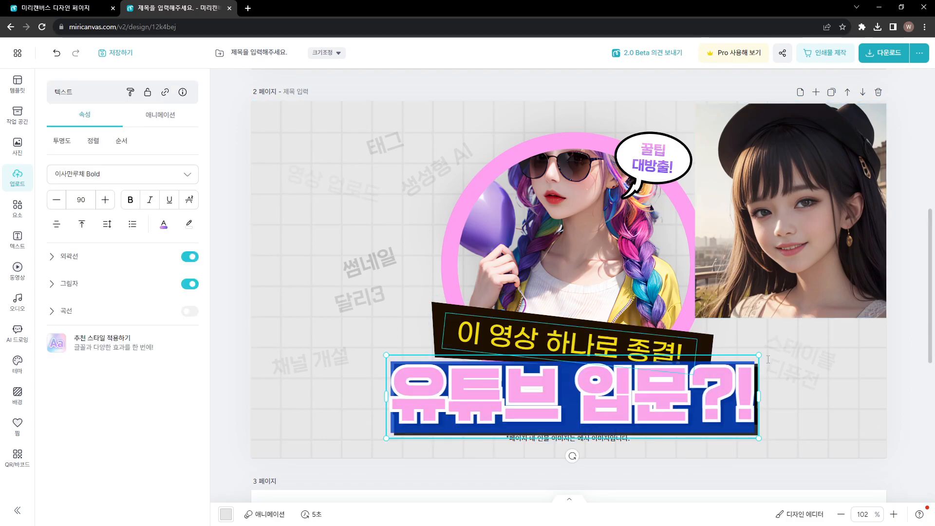
left_click(872, 407)
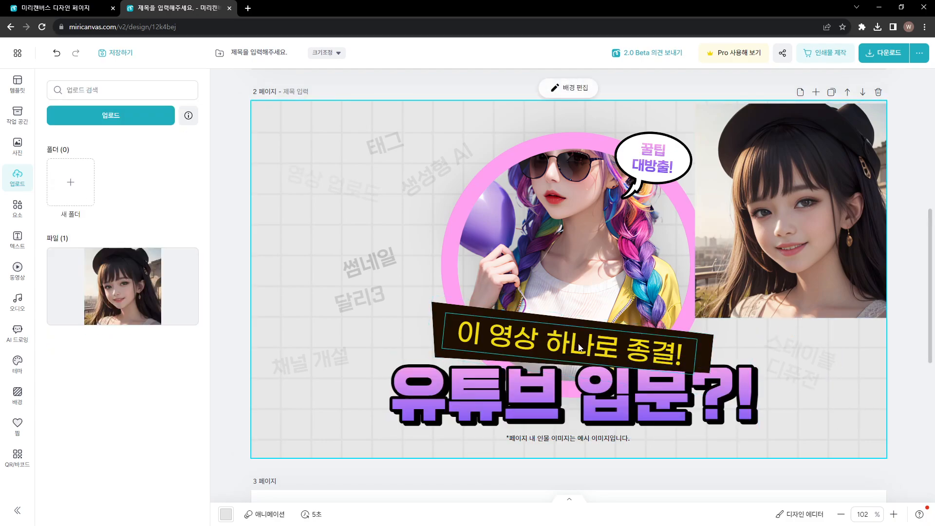
- Bring the second page's black banner and its "이 영상 하나로 종결!" text to the front, and select the "유튜브 입문?!" headline
left_click(470, 339)
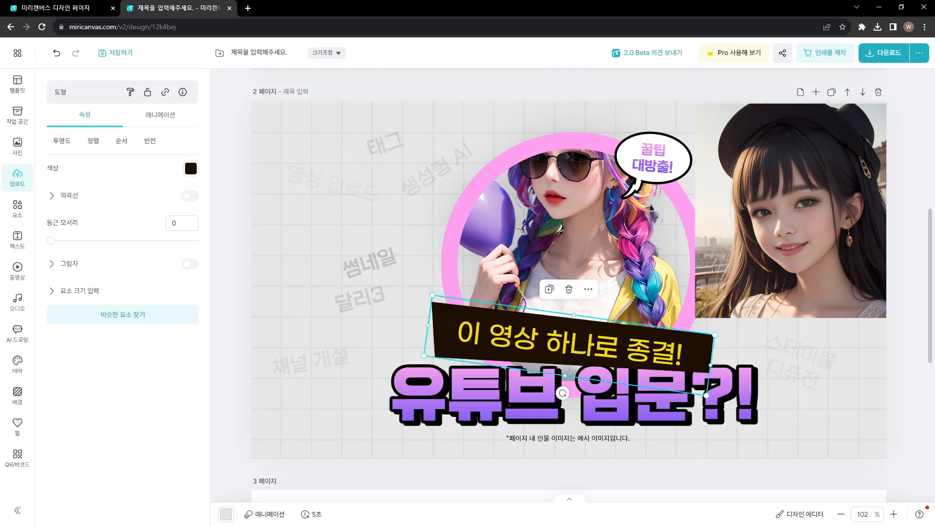
left_click(470, 339, "shift")
right_click(472, 340)
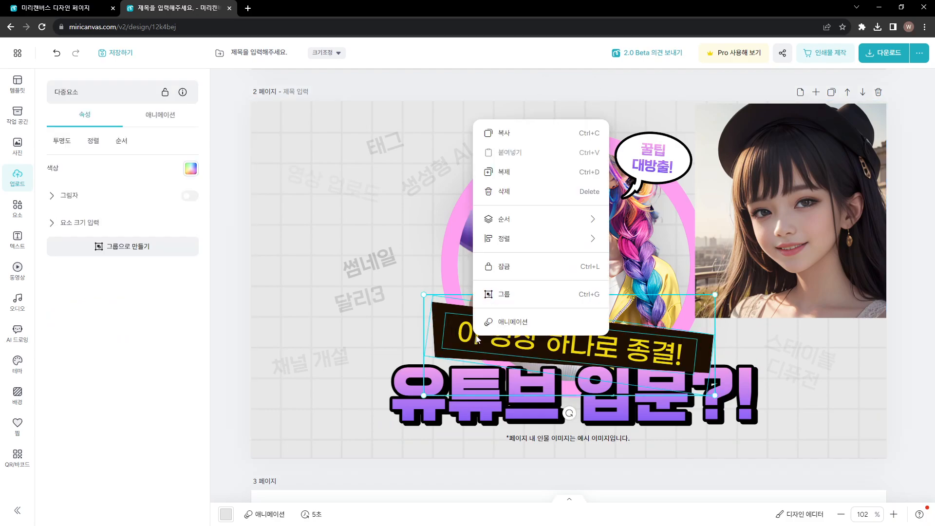
mouse_move(535, 221)
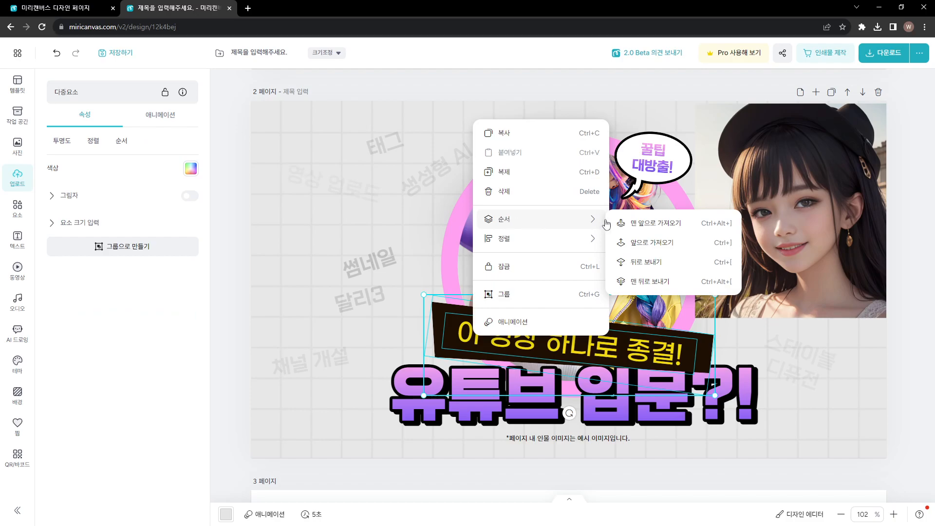
left_click(628, 223)
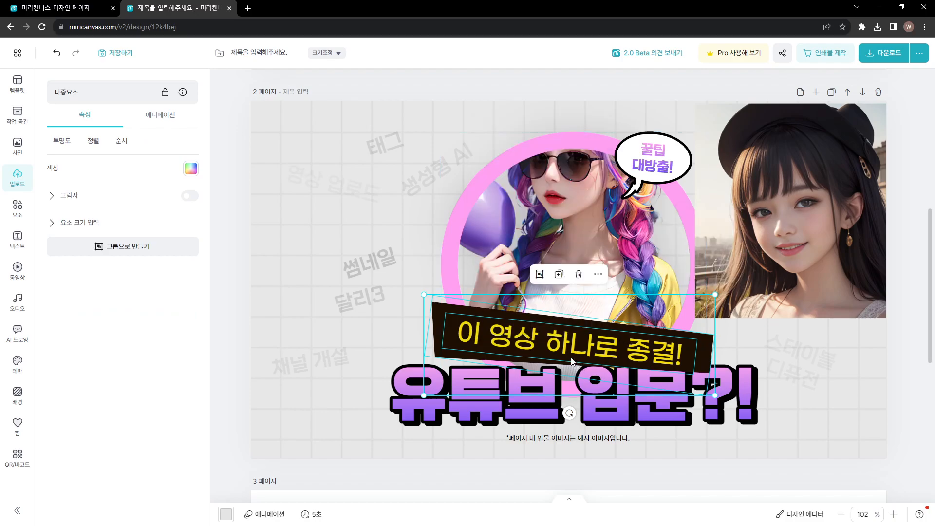
left_click(412, 400)
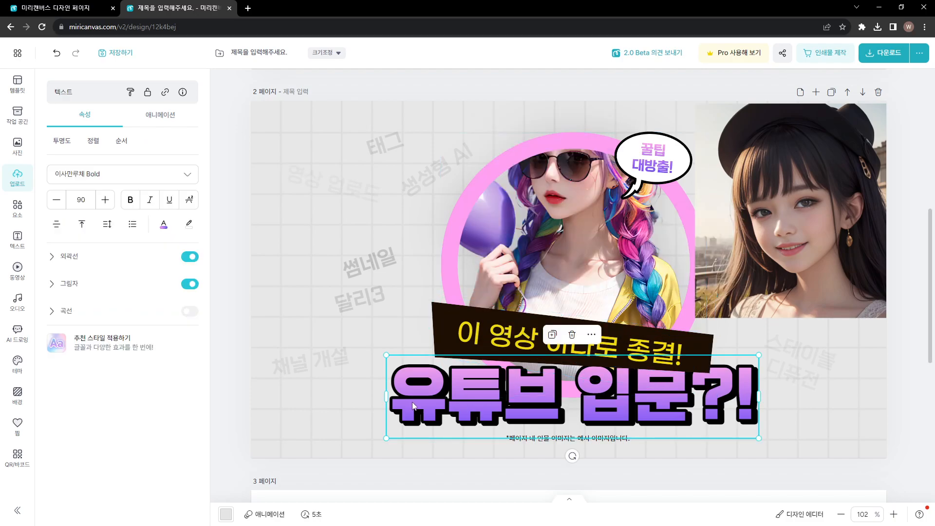
- Bring the "유튜브 입문?!" headline on the second page to the very front and deselect it
right_click(718, 410)
mouse_move(759, 299)
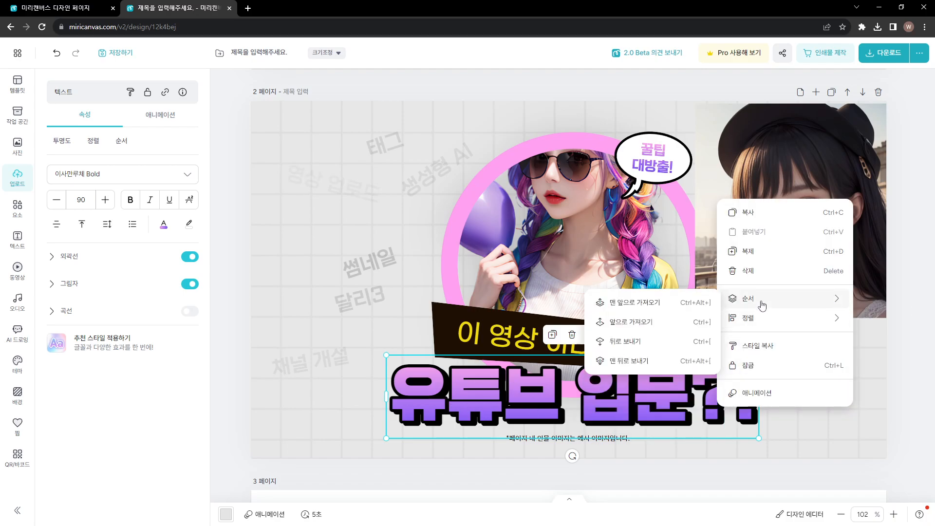
left_click(684, 306)
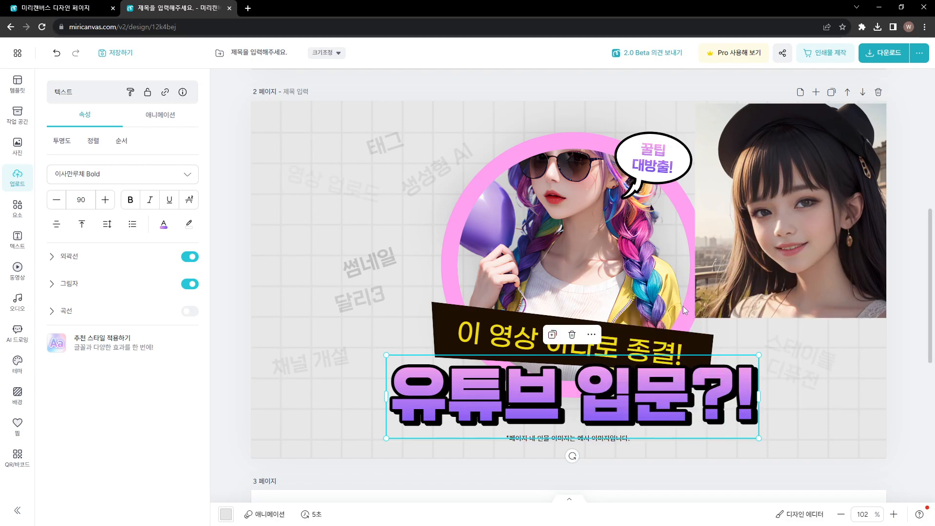
left_click(621, 473)
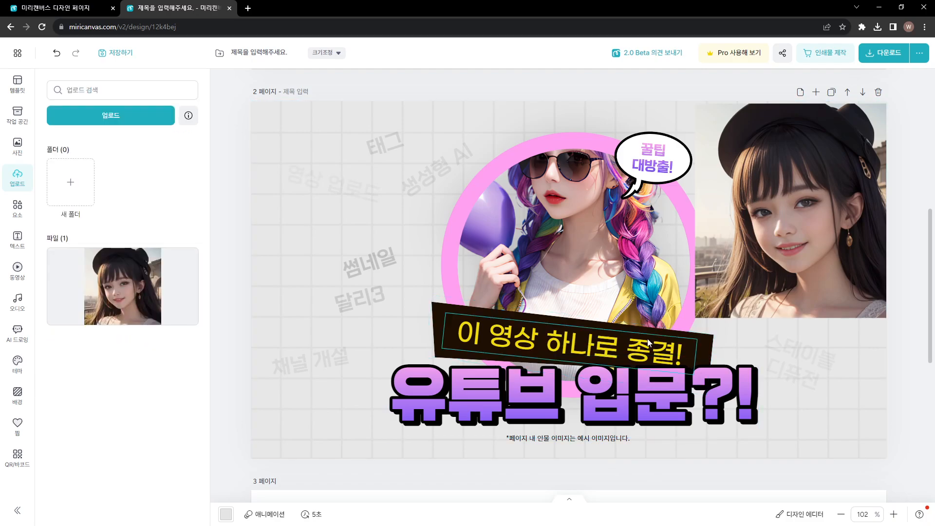
- Move the beret portrait on the second page over the circular frame, behind the "이 영상 하나로 종결!" banner, fine-tuning its position in small nudges
left_click_drag(786, 247, 858, 297)
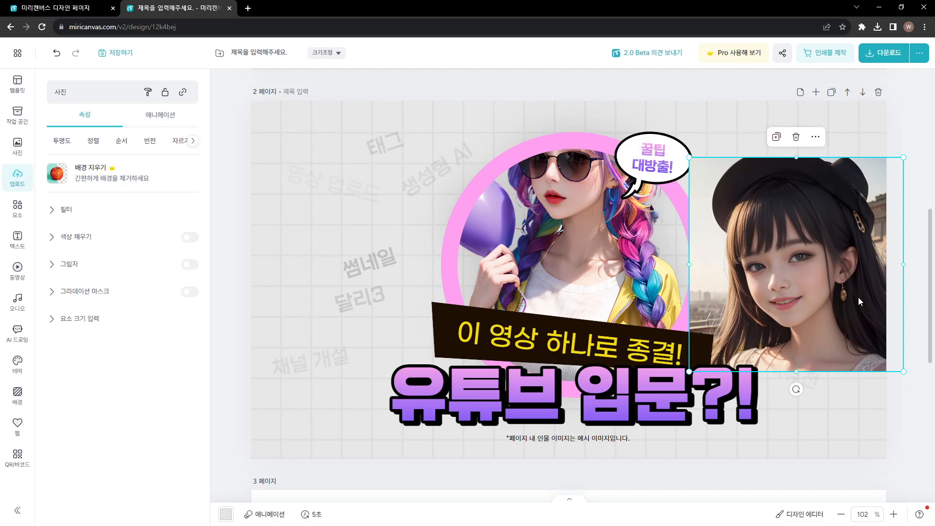
key("Up")
key("Up")
key("Up")
key("Up")
key("Up")
key("Up")
key("Up")
key("Up")
key("Up")
key("Up")
key("Up")
key("Up")
key("Up")
key("Left")
key("Left")
key("Left")
key("Left")
key("Left")
key("Left")
key("Left")
key("Left")
key("Left")
key("Left")
key("Left")
key("Left")
key("Left")
key("Left")
key("Left")
key("Left")
key("Left")
key("Left")
key("Left")
key("Left")
key("Left")
key("Left")
key("Left")
key("Left")
key("Left")
key("Left")
key("Left")
key("Left")
key("Left")
key("Left")
key("Left")
key("Left")
key("Left")
key("Left")
key("Left")
key("Left")
key("Left")
key("Left")
key("Left")
key("Left")
key("Left")
key("Left")
key("Left")
key("Left")
key("Left")
key("Left")
key("Left")
key("Left")
key("Left")
key("Left")
key("Left")
key("Left")
key("Left")
key("Left")
key("Left")
key("Left")
key("Left")
key("Left")
key("Left")
key("Left")
key("Left")
key("Left")
key("Left")
key("Left")
key("Left")
key("Left")
key("Left")
key("Left")
key("Left")
key("Left")
key("Left")
key("Left")
key("Left")
key("Left")
key("Left")
key("Left")
key("Left")
key("Left")
key("Left")
key("Left")
key("Left")
key("Left")
key("Left")
key("Left")
key("Left")
key("Left")
key("Left")
key("Left")
key("Left")
key("Left")
key("Left")
key("Left")
key("Left")
key("Left")
key("Left")
key("Left")
key("Left")
key("Left")
key("Left")
key("Left")
key("Left")
key("Left")
key("Left")
key("Left")
key("Left")
key("Left")
key("Left")
key("Left")
key("Left")
key("Left")
key("Left")
key("Left")
key("Left")
key("Left")
key("Left")
key("Left")
key("Left")
key("Left")
key("Left")
key("Left")
key("Left")
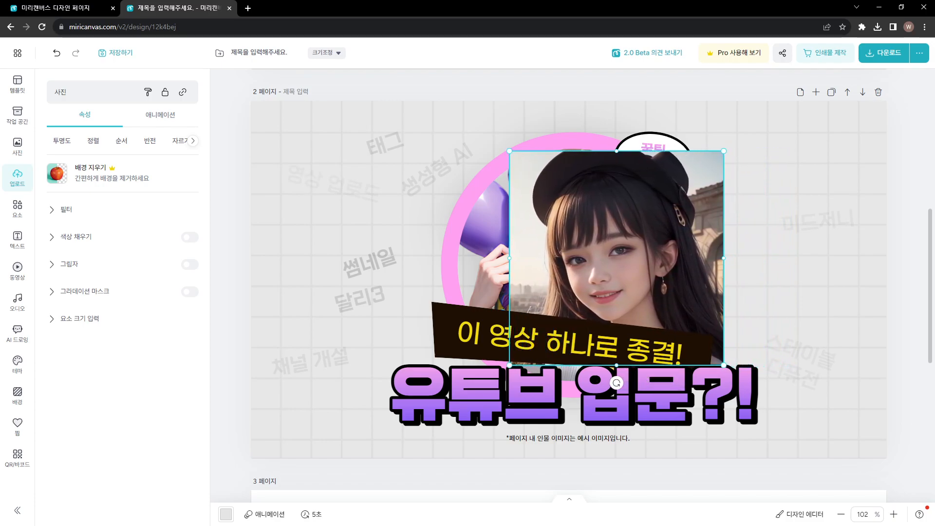
key("Left")
key("Left")
key("Left")
key("Left")
key("Left")
key("Left")
key("Left")
key("Left")
key("Left")
key("Left")
key("Left")
key("Left")
key("Left")
key("Left")
key("Left")
key("Left")
key("Left")
key("Left")
key("Left")
key("Left")
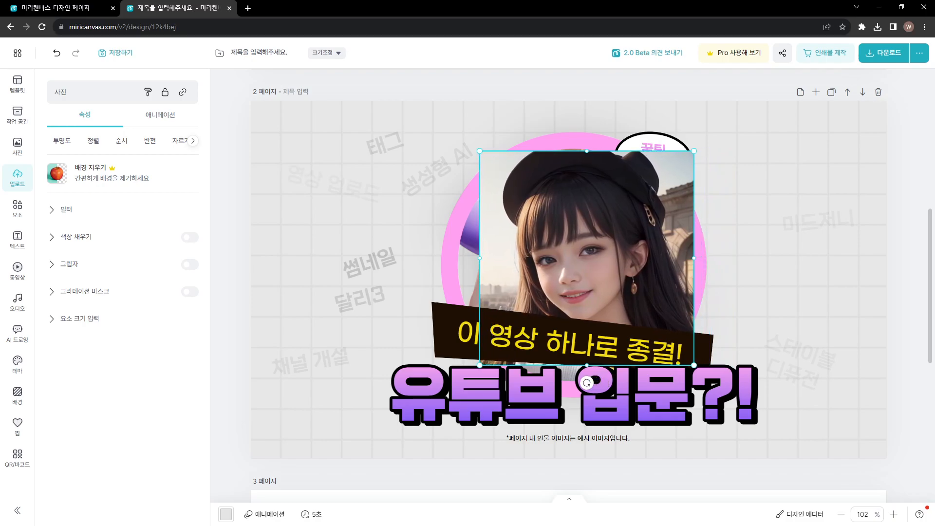
- Nudge the beret portrait on the second page left until it is centred over the circular frame
key("Left")
key("Left")
key("Left")
key("Left")
key("Left")
key("Left")
key("Left")
key("Left")
key("Left")
key("Left")
key("Left")
key("Left")
key("Left")
key("Left")
key("Left")
key("Left")
key("Left")
key("Left")
key("Left")
key("Left")
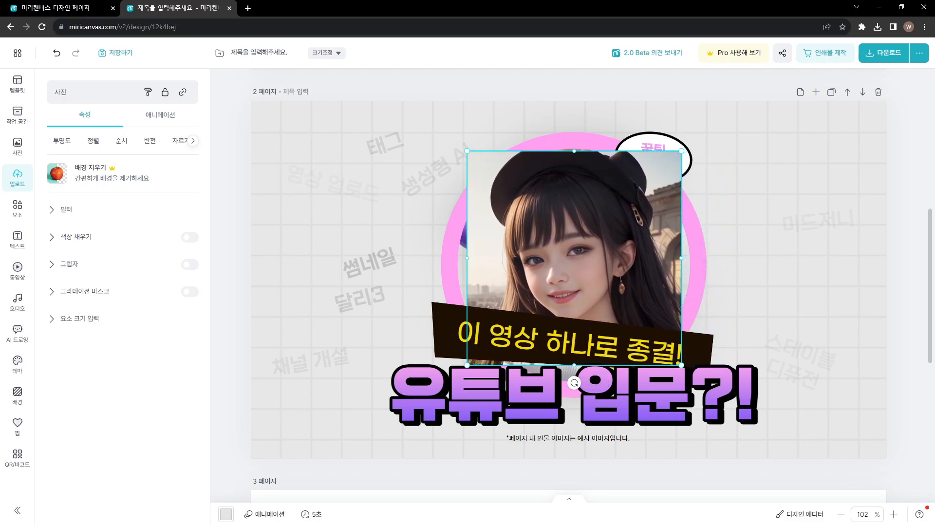
- Try to bring only the speech bubble shape on the second page to the very front, and undo it
left_click(650, 139)
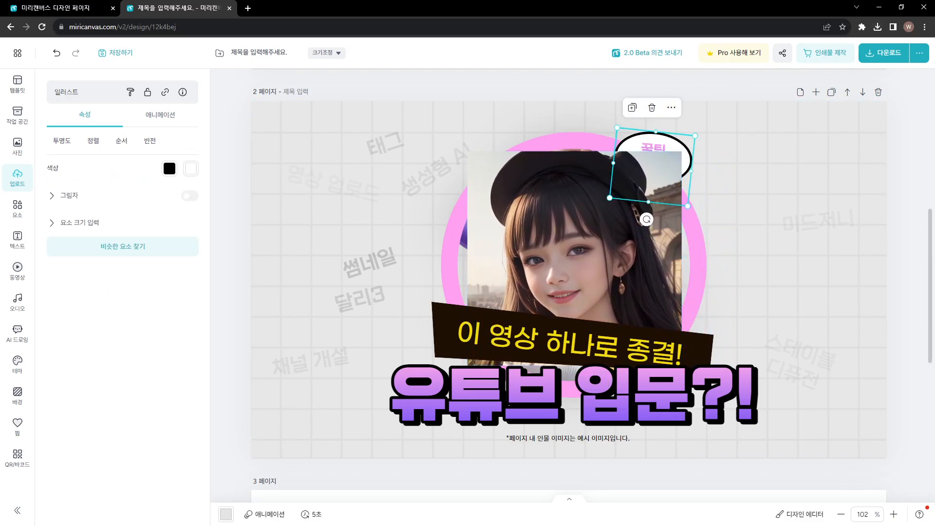
right_click(648, 136)
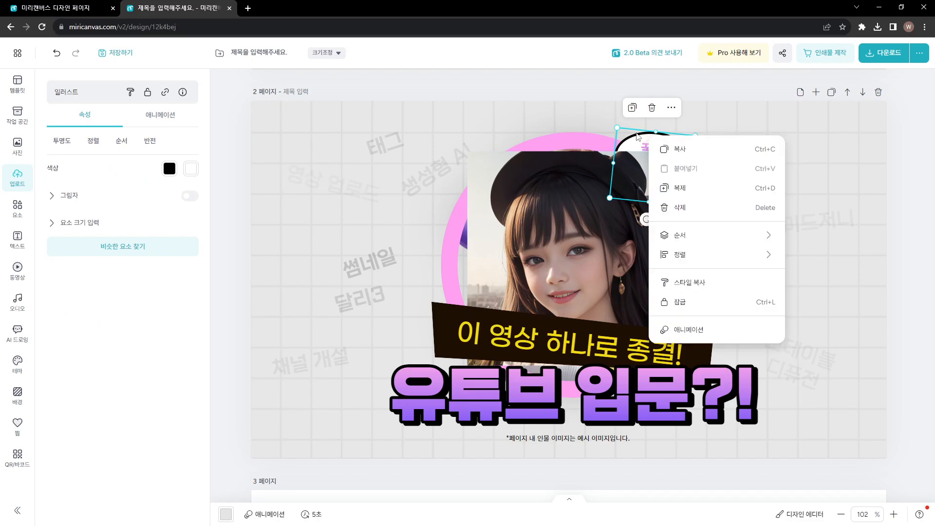
mouse_move(731, 234)
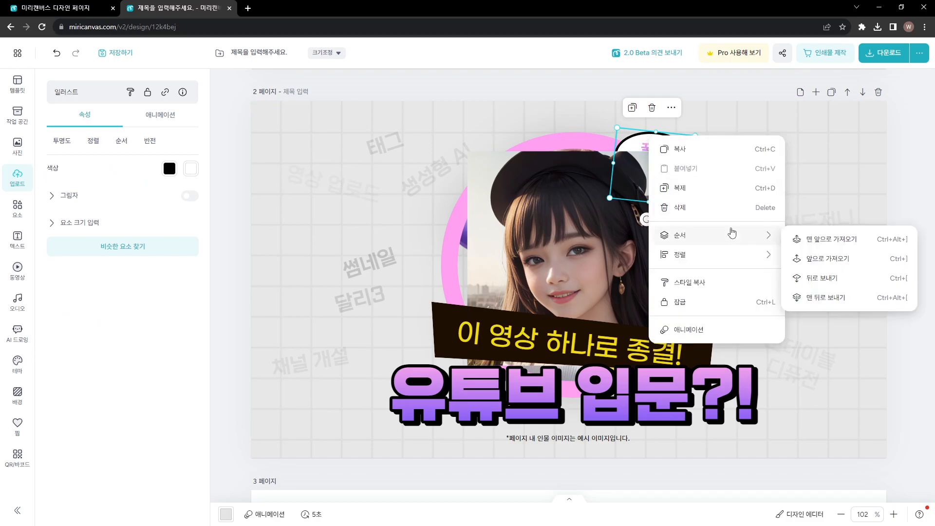
left_click(805, 239)
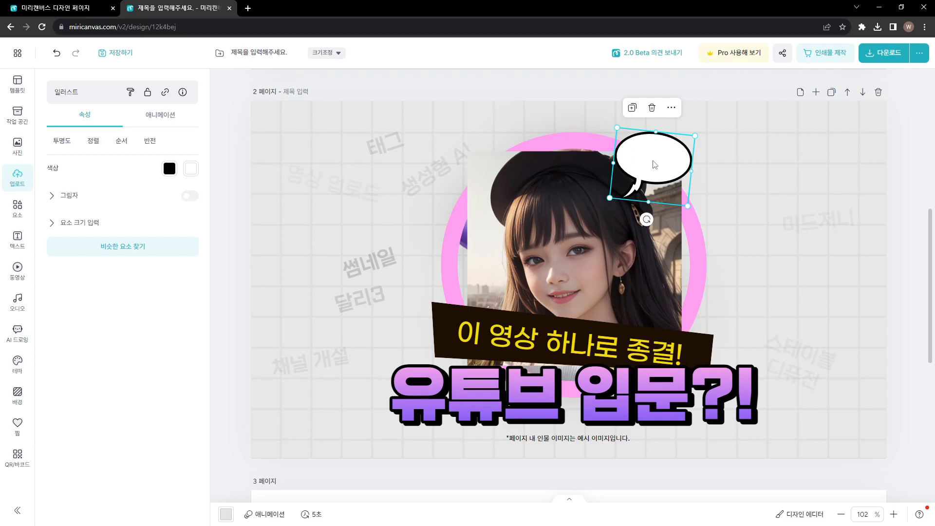
key("ctrl+z")
- Select the speech bubble together with its "꿀팁 대방출!" text and bring both to the very front of the second page
left_click(640, 146)
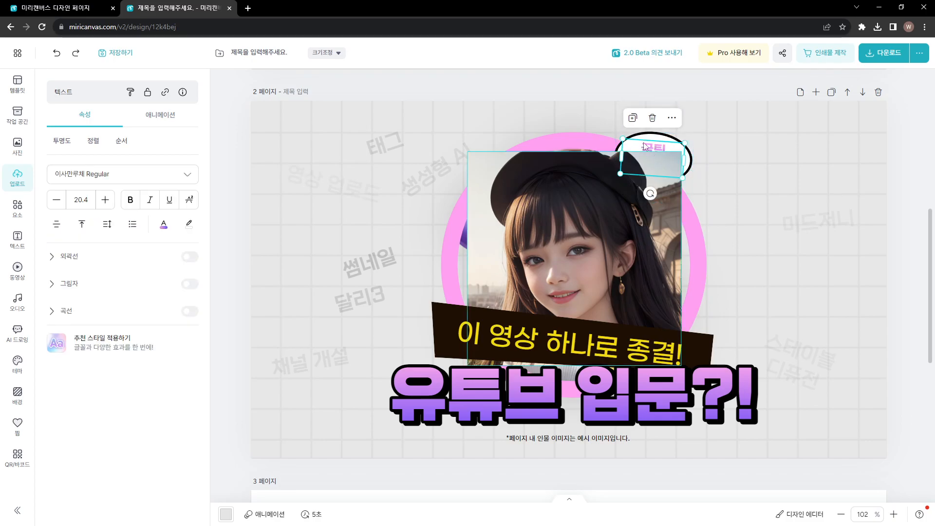
left_click(655, 139, "shift")
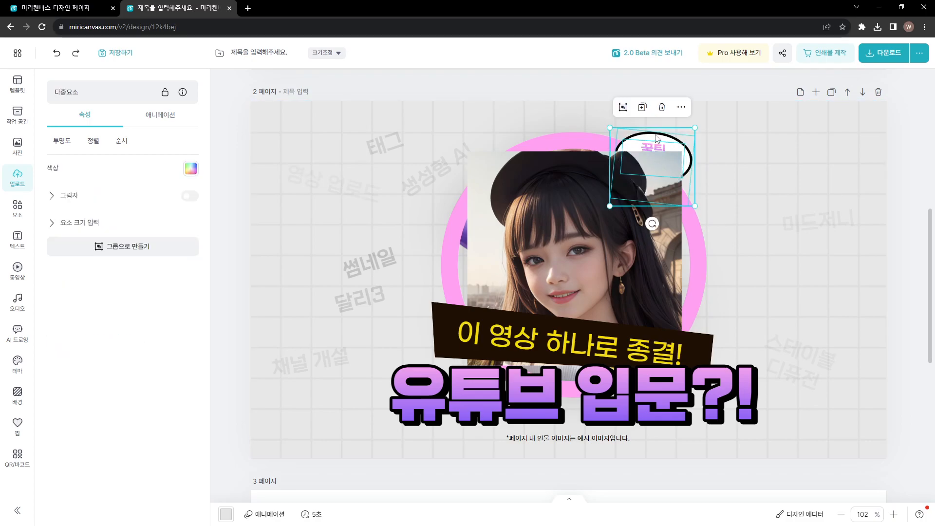
right_click(655, 139)
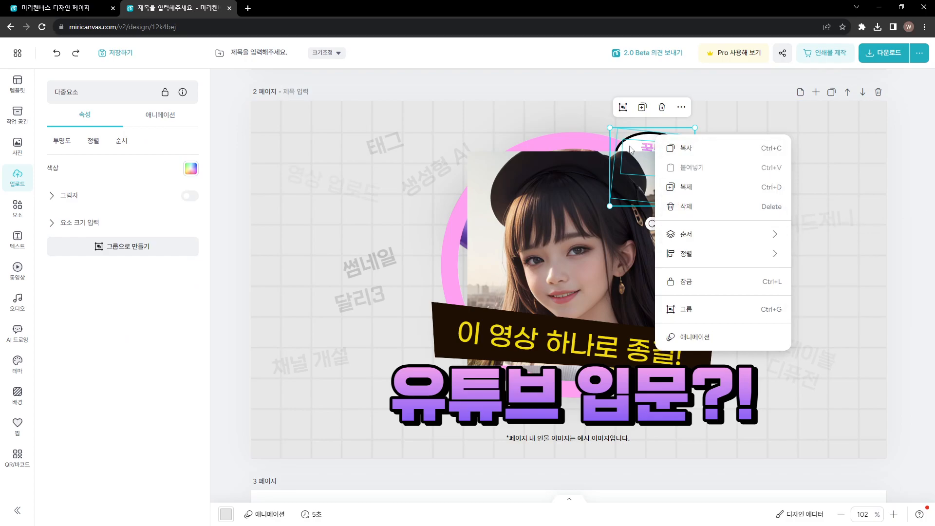
left_click(650, 152)
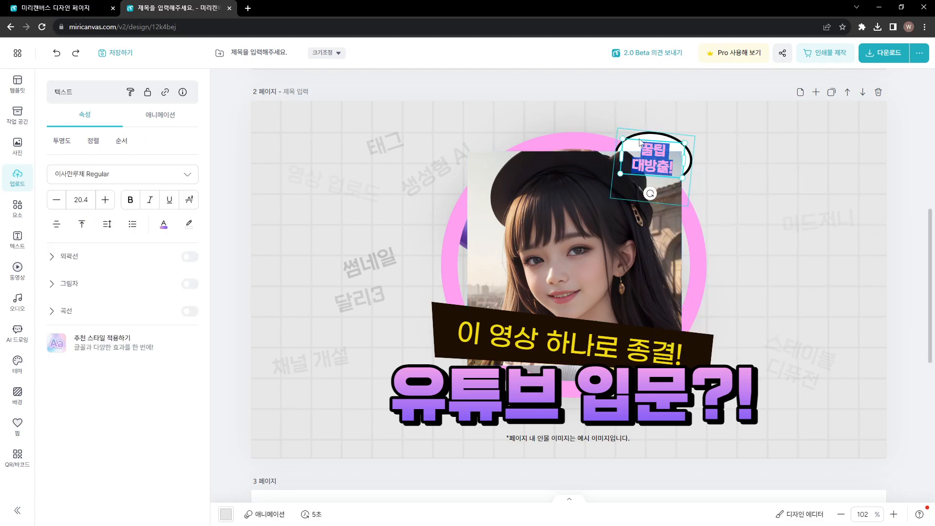
left_click(651, 147)
left_click(650, 141)
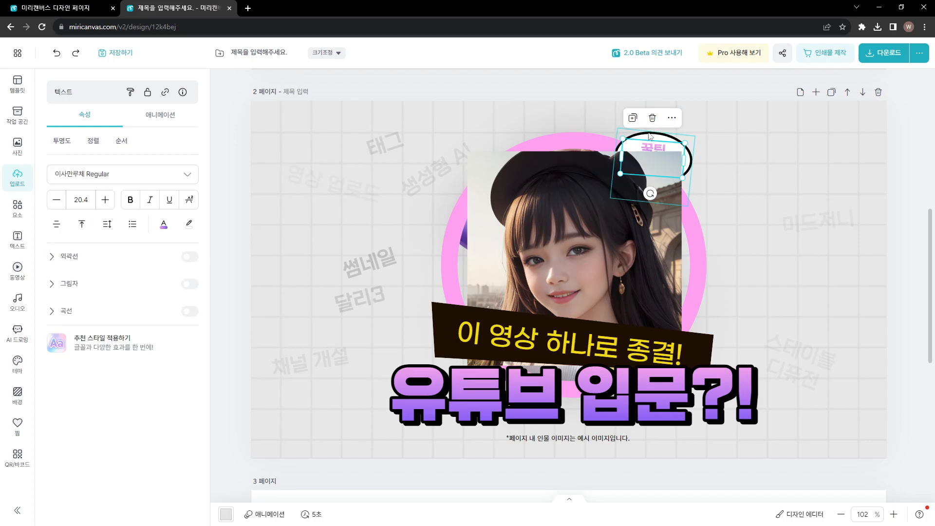
left_click(650, 137, "shift")
right_click(650, 136)
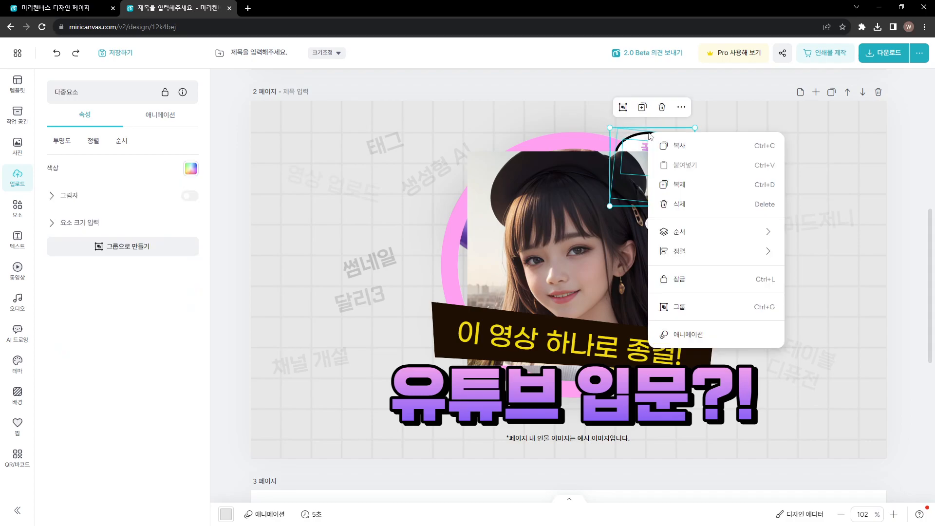
mouse_move(711, 236)
left_click(806, 231)
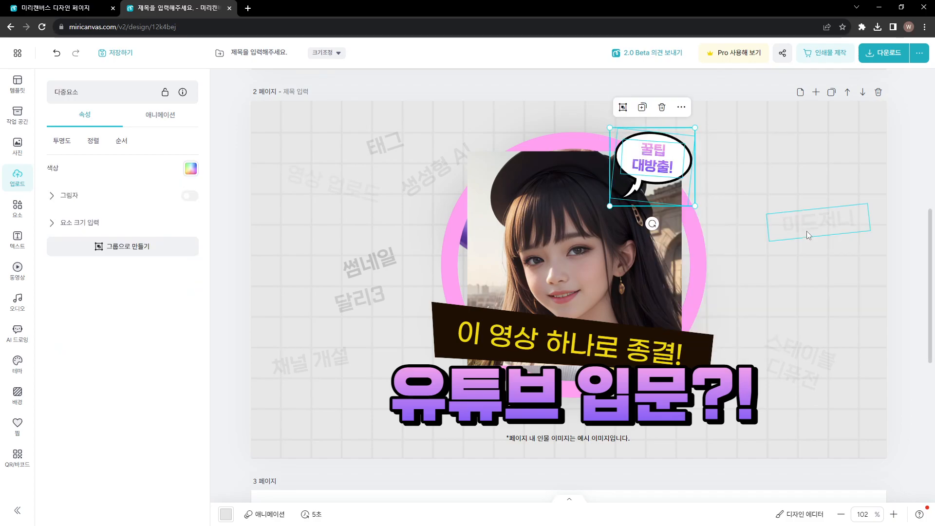
left_click(806, 231)
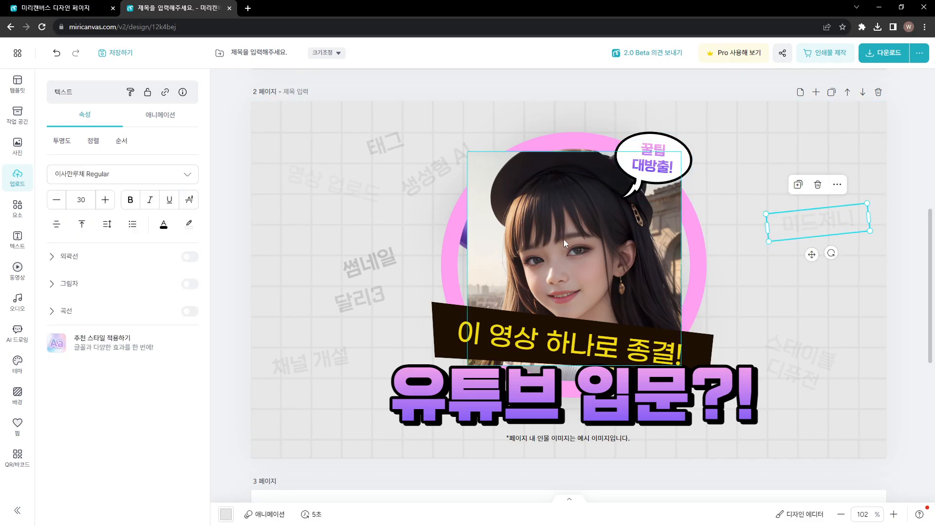
- Place the beret portrait inside the second page's circular frame so that it fills the frame, and deselect it
left_click_drag(560, 241, 593, 258)
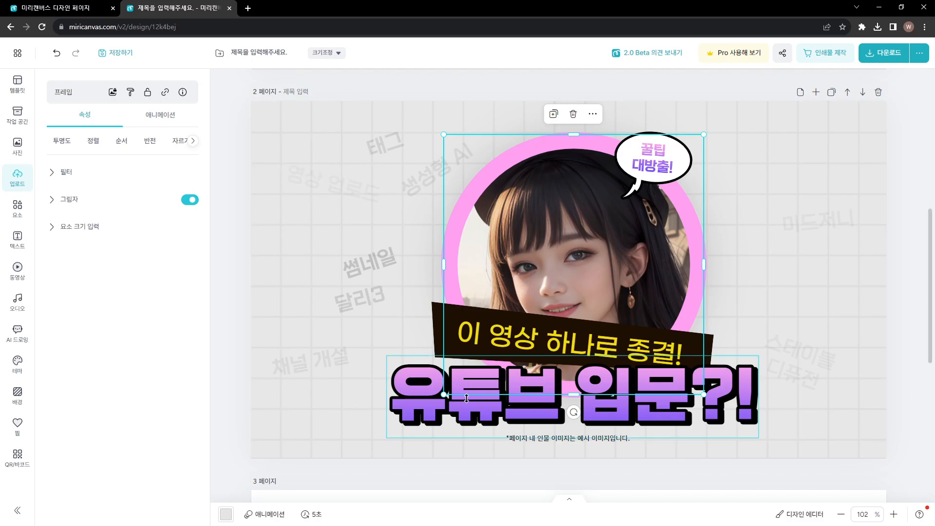
left_click(417, 419)
- Set the font size of the "꿀팁 대방출!" text in the speech bubble to 21.2
double_click(653, 160)
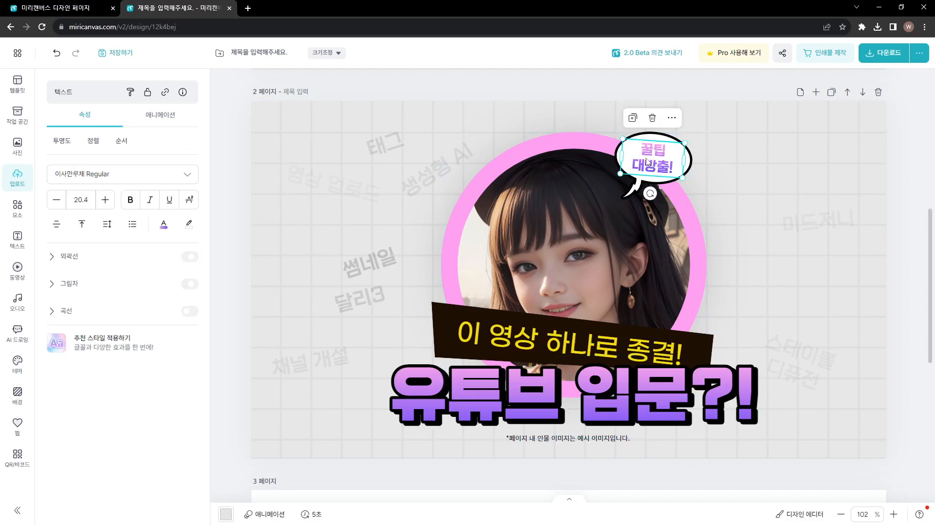
left_click(101, 181)
left_click(193, 151)
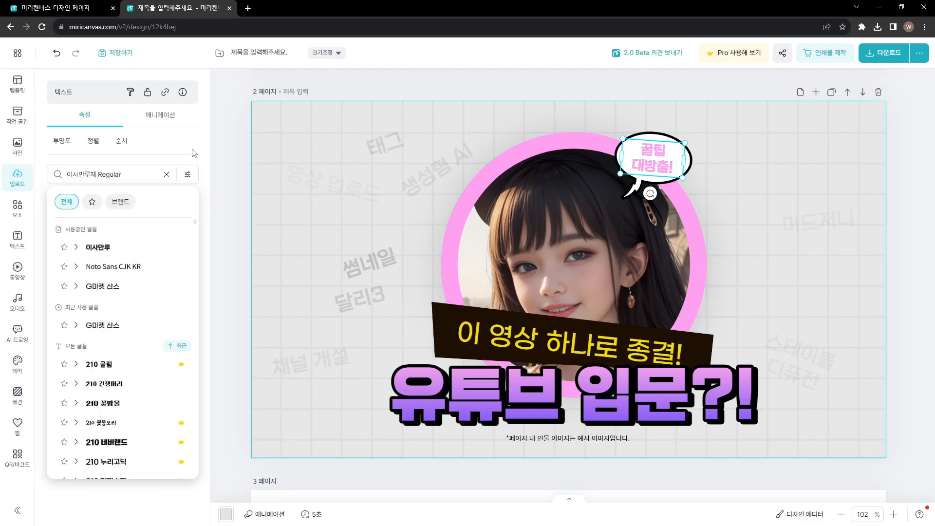
left_click(105, 199)
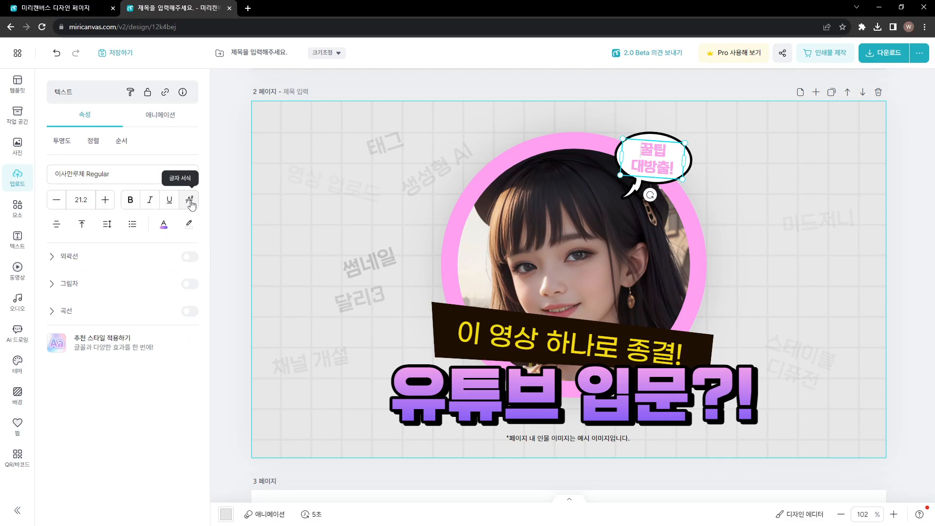
- Recolour the "꿀팁 대방출!" text with the dark green gradient from the default palette
left_click(163, 225)
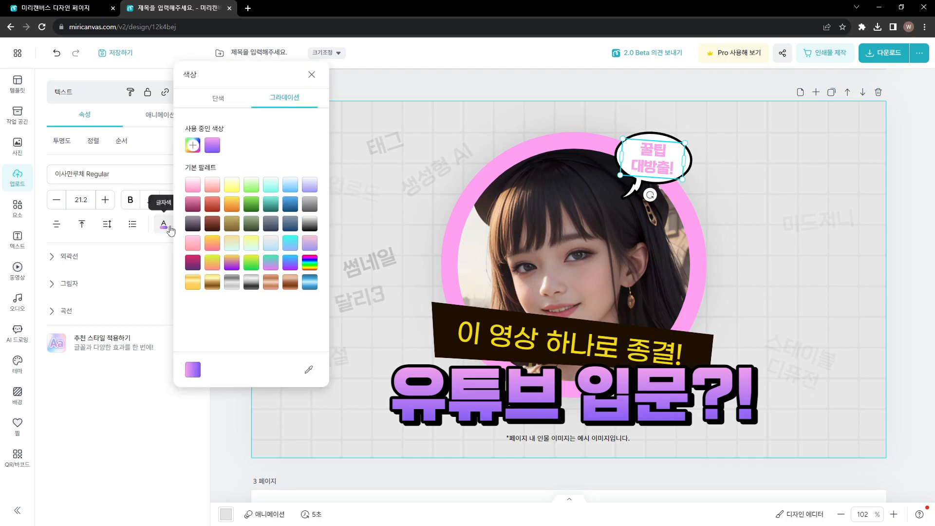
left_click(211, 225)
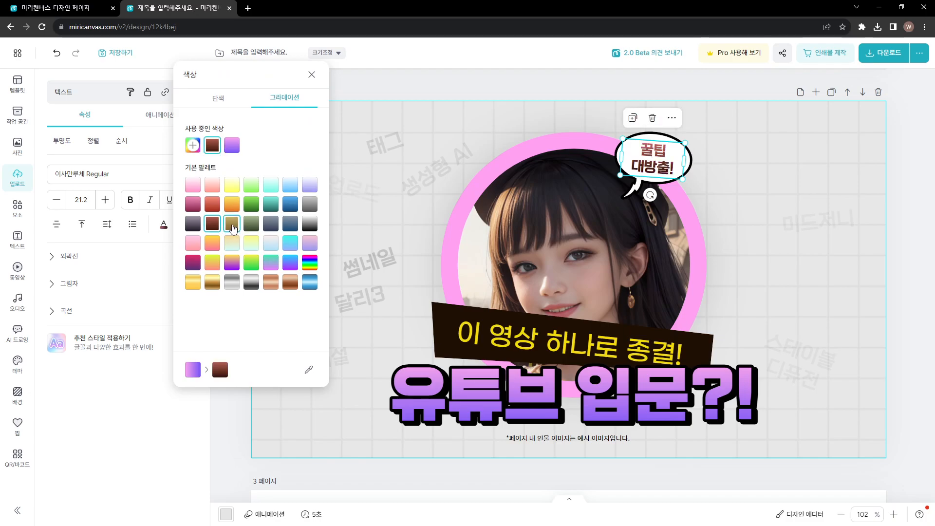
left_click(232, 226)
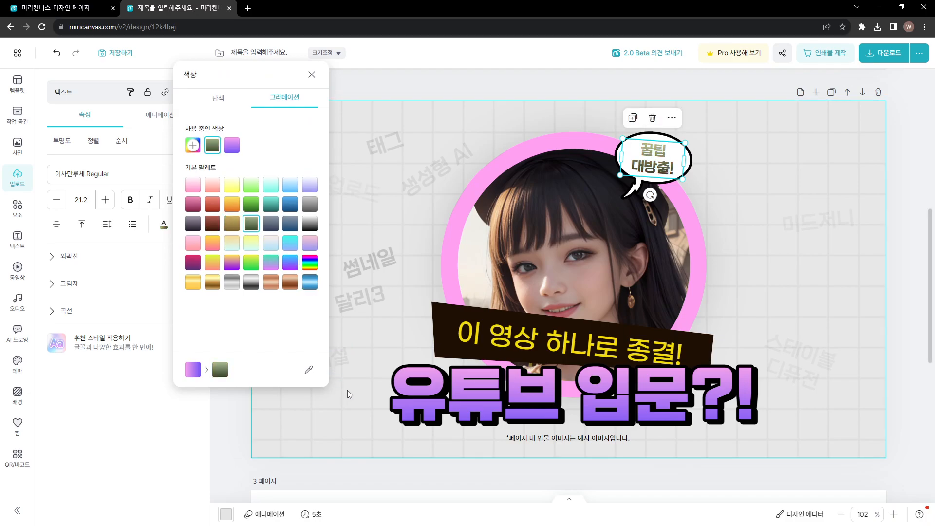
left_click(355, 370)
left_click(578, 256)
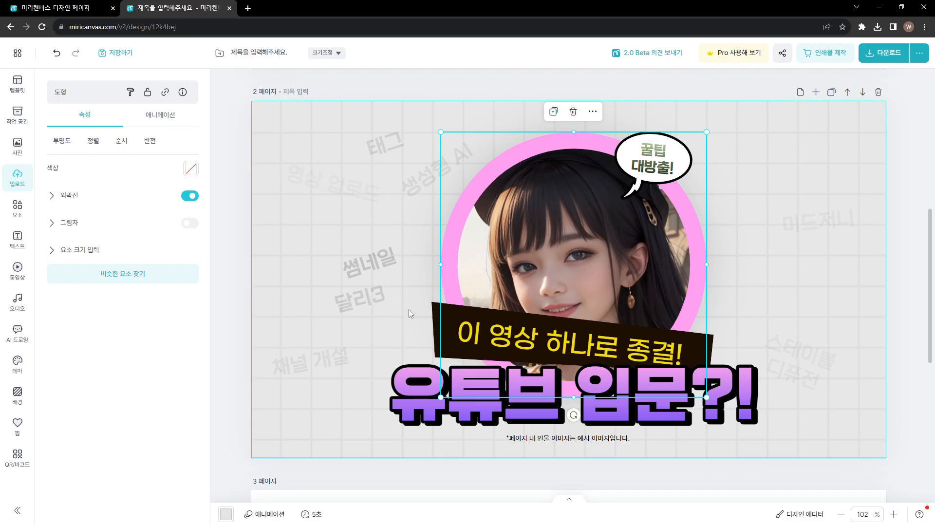
- Lock the second page's black banner together with its "이 영상 하나로 종결!" text, and leave nothing but the page background selected
left_click(428, 325)
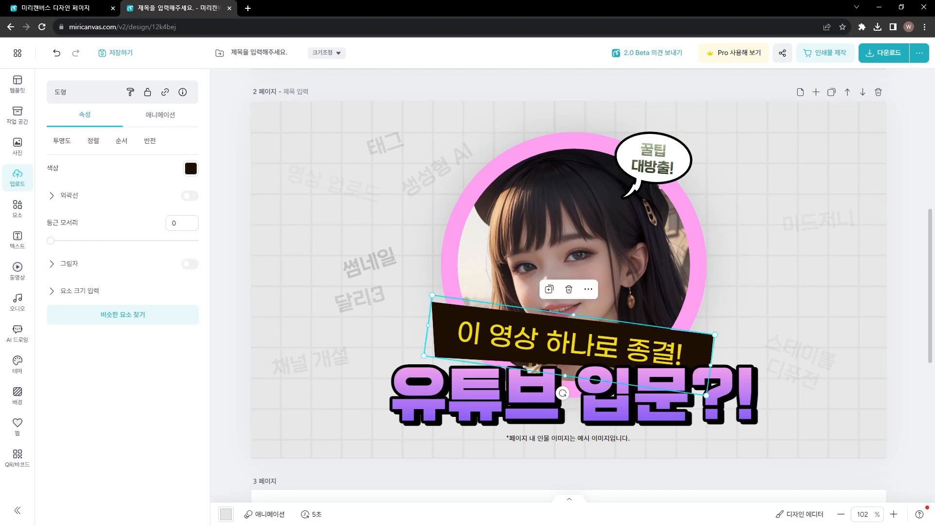
right_click(439, 322)
mouse_move(494, 221)
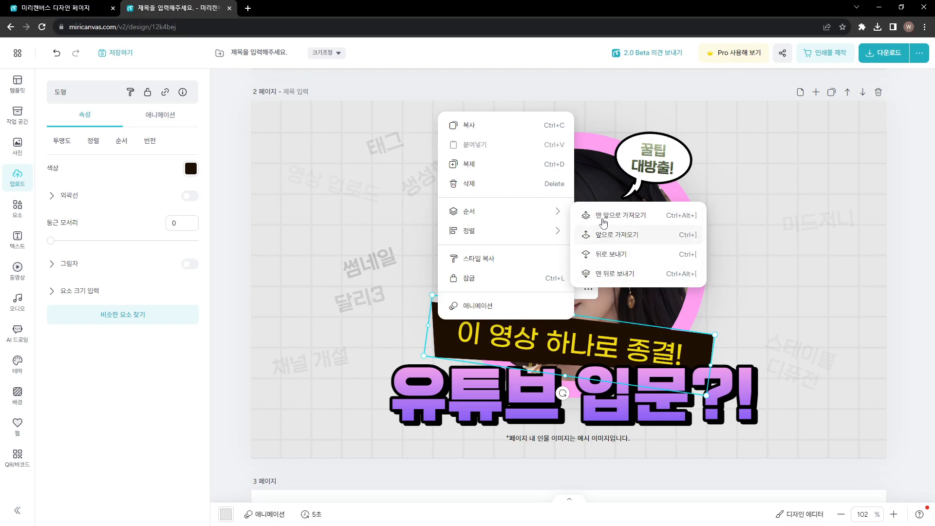
left_click(284, 325)
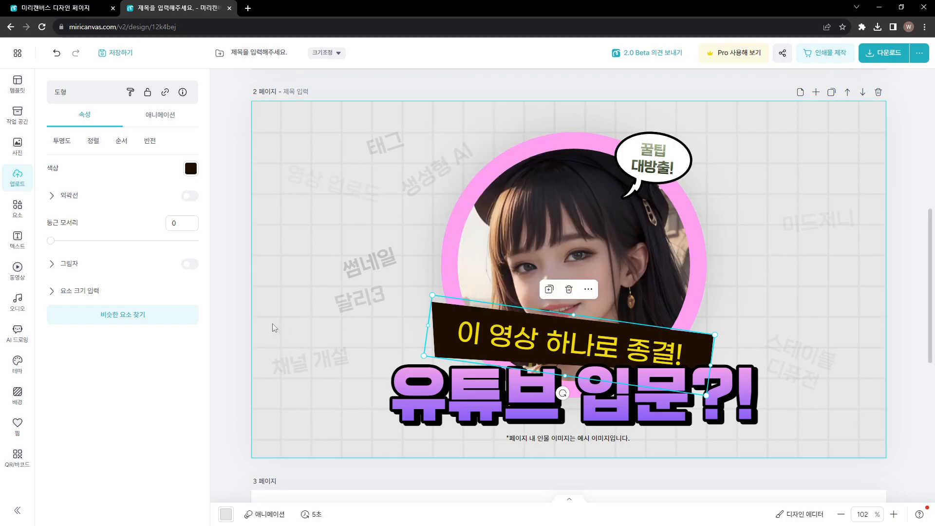
left_click(465, 335, "shift")
right_click(465, 335)
left_click(499, 266)
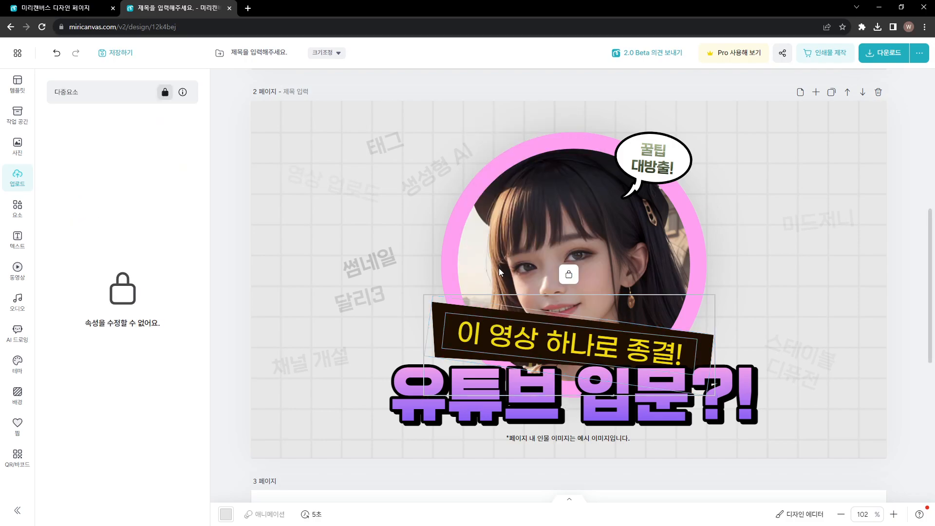
left_click(436, 386)
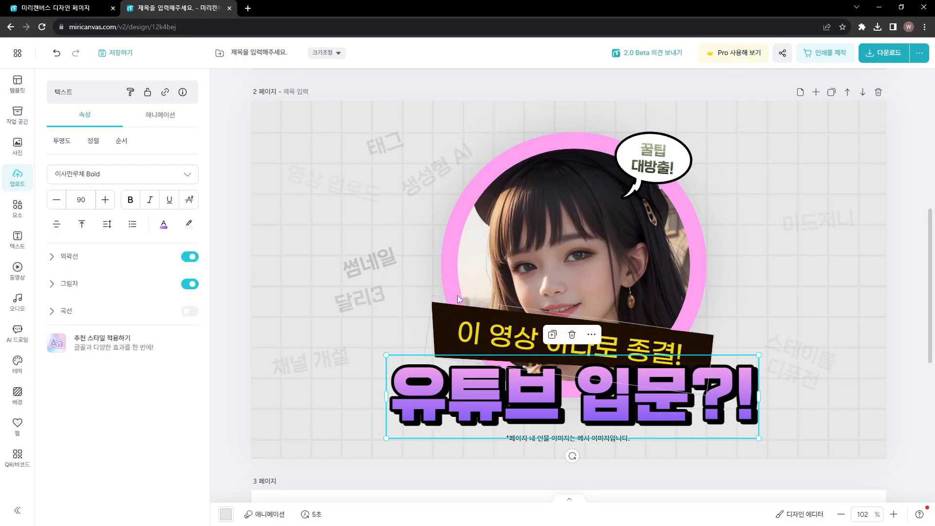
left_click_drag(368, 323, 480, 458)
left_click(375, 367)
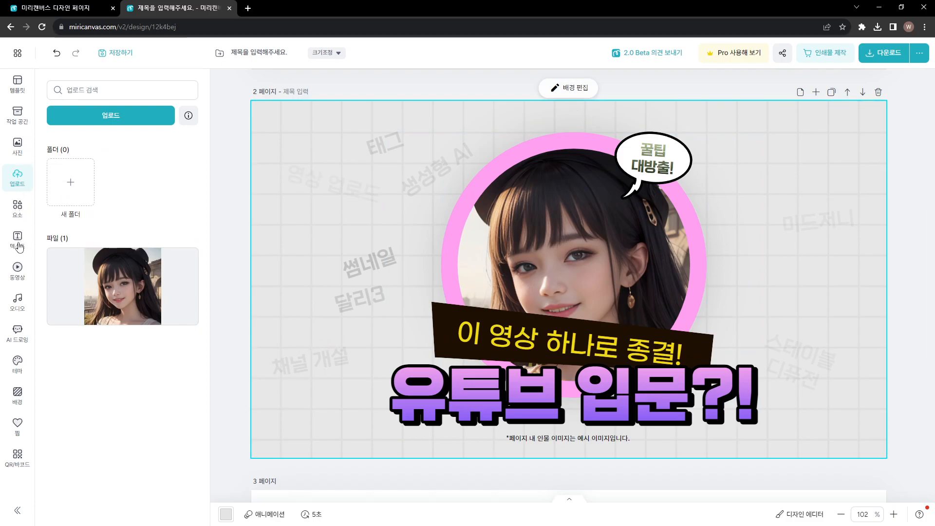
left_click(17, 141)
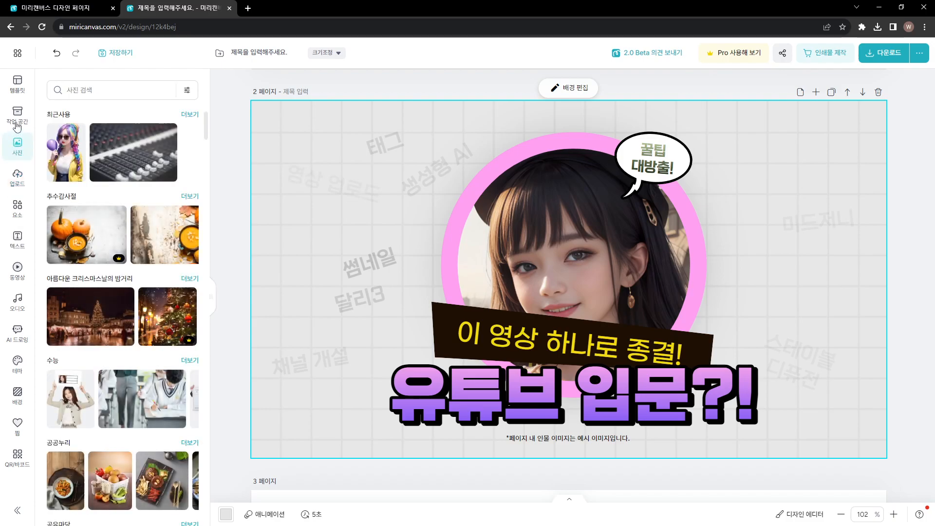
left_click(17, 124)
left_click(17, 85)
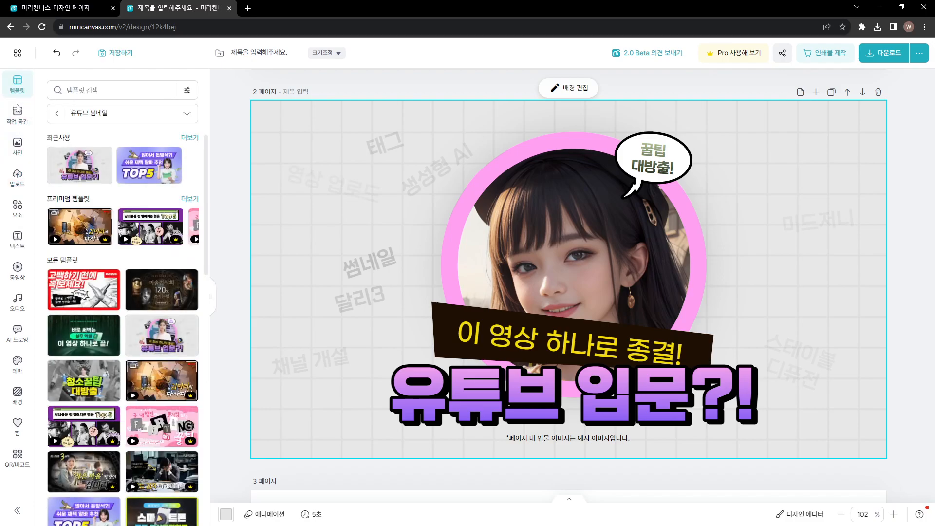
- Insert the "이곳에 자막 내용을 적어주세요." caption style, move it to the second page's upper left corner and scale it down
left_click(18, 241)
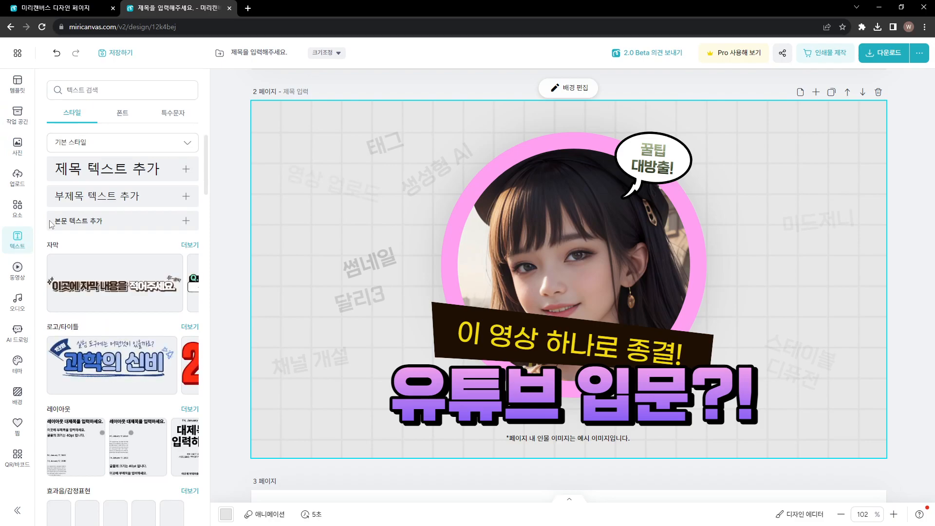
left_click(96, 280)
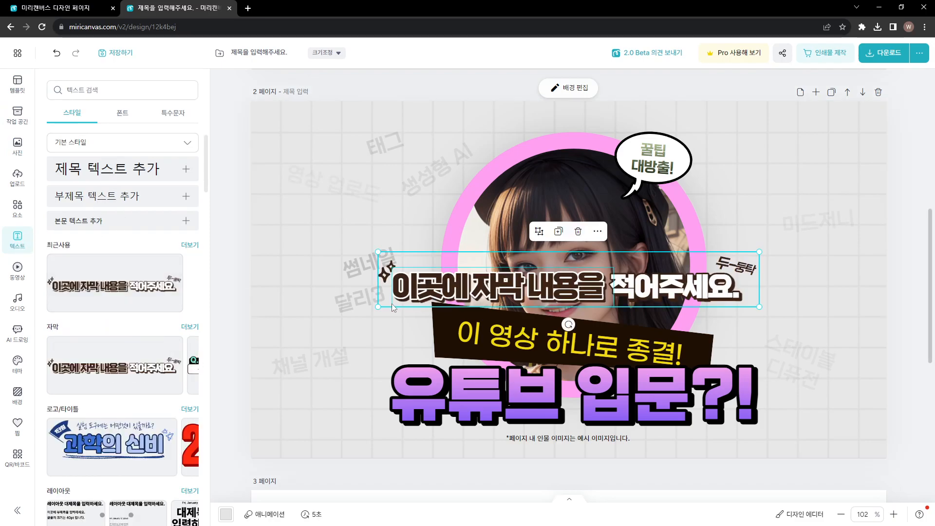
left_click_drag(384, 301, 279, 168)
left_click_drag(630, 150, 539, 139)
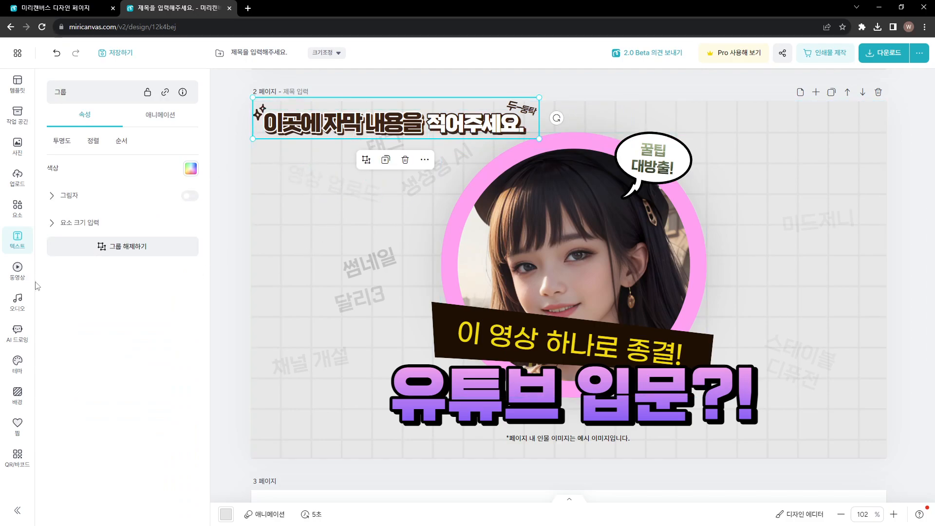
- Shuffle the design's current theme colours through their arrangements, back to the grey, pink and purple order
left_click(18, 363)
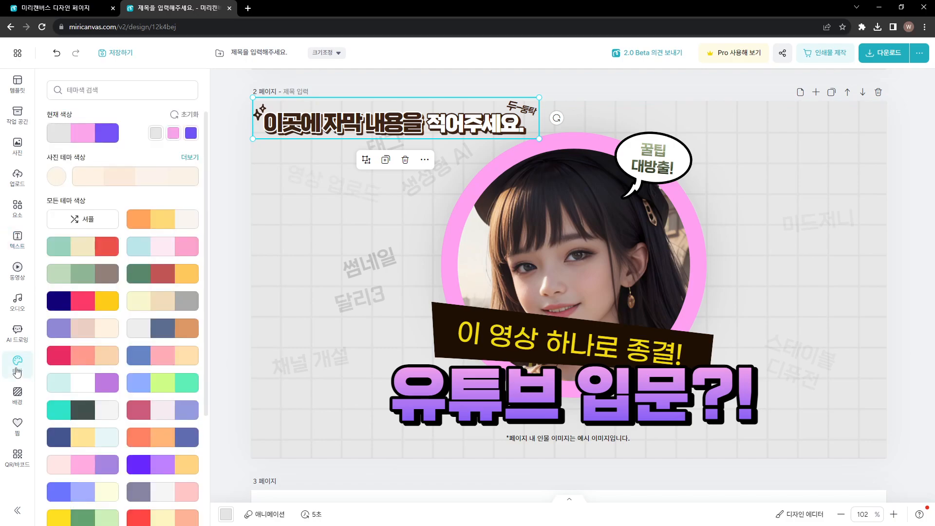
left_click(102, 139)
left_click(103, 139)
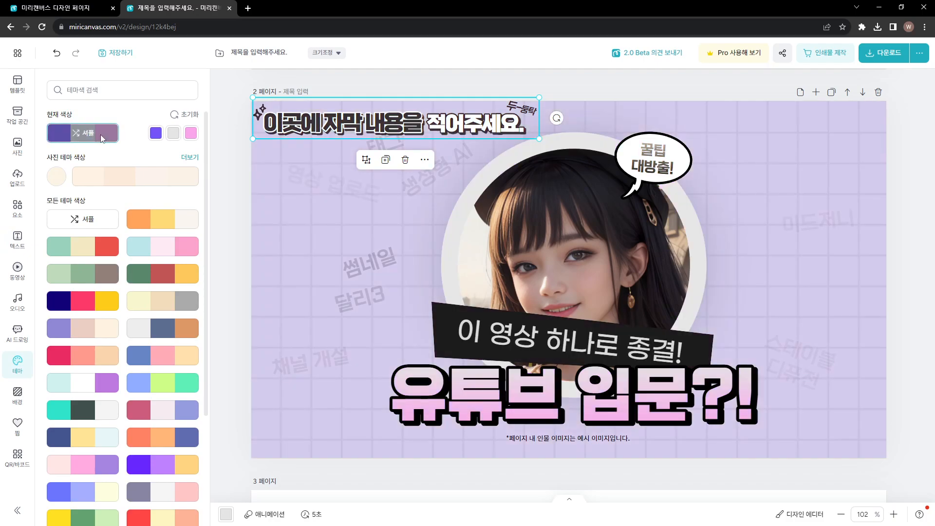
left_click(102, 138)
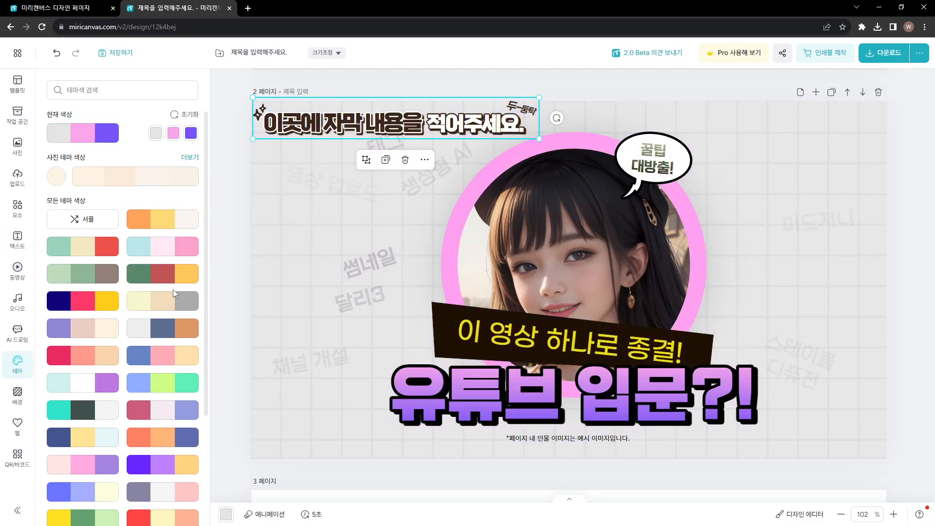
- Try several preset theme palettes on the second page, ending with the periwinkle blue, lime and mint green one
left_click(82, 302)
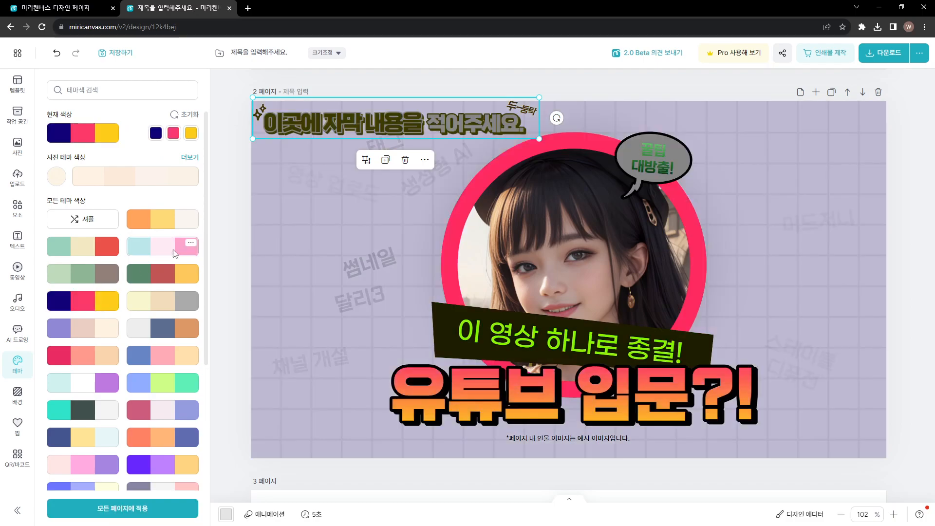
left_click(157, 227)
left_click(155, 247)
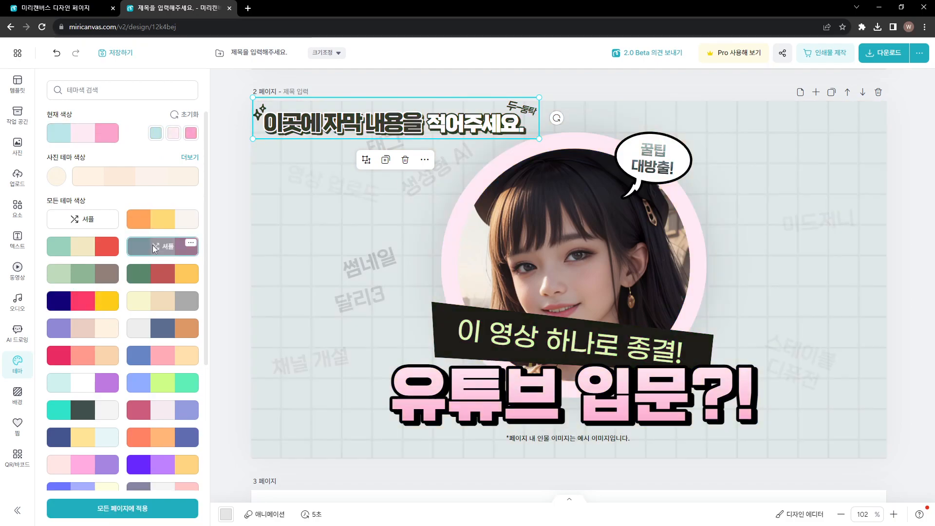
left_click(177, 387)
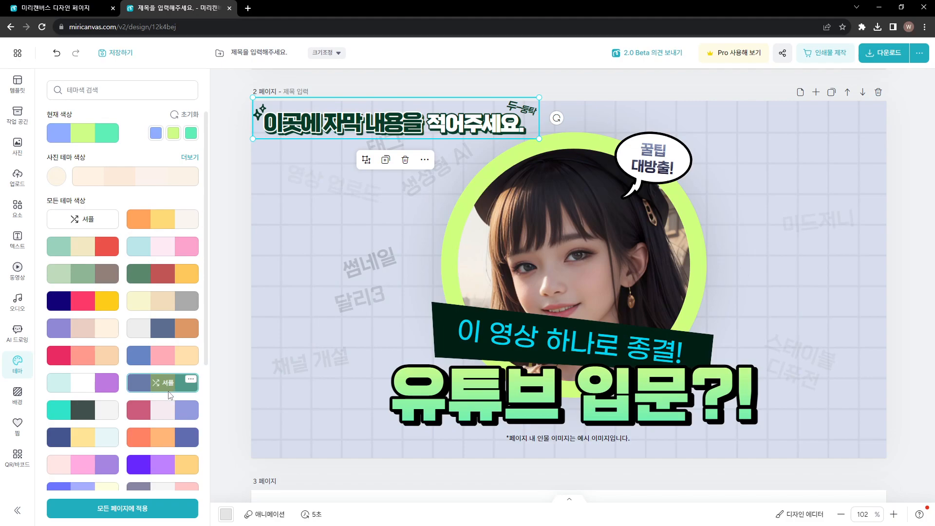
- Set the pink cherry blossom photo from 로맨스/학원물 as the second page's background, and return to the background photo collection
left_click(17, 395)
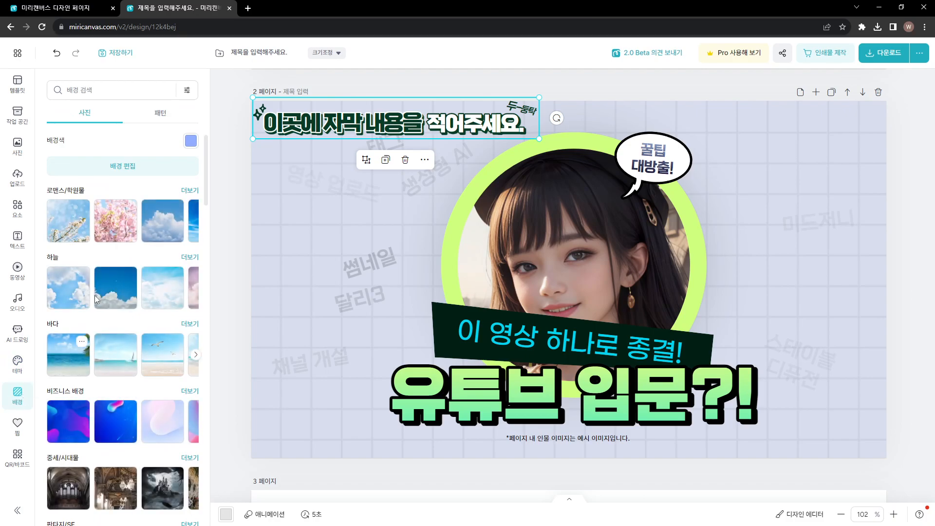
left_click(112, 228)
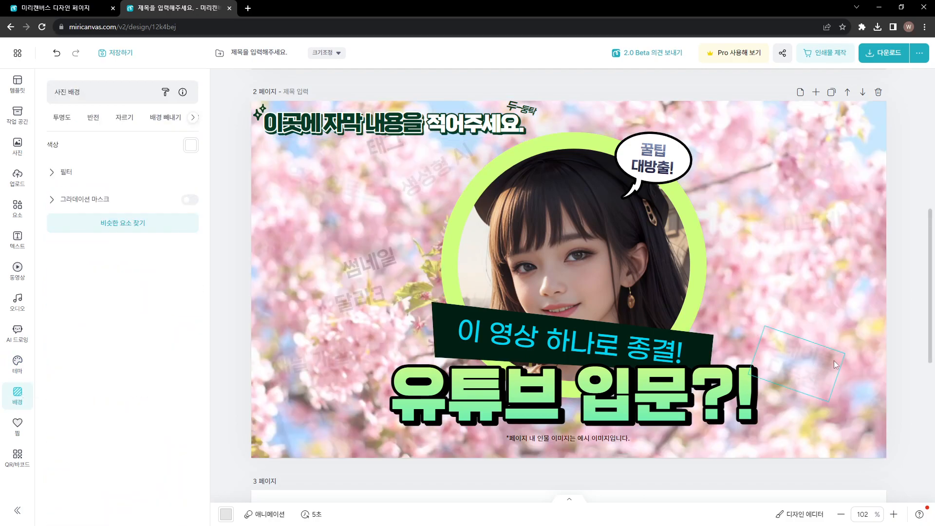
left_click(17, 402)
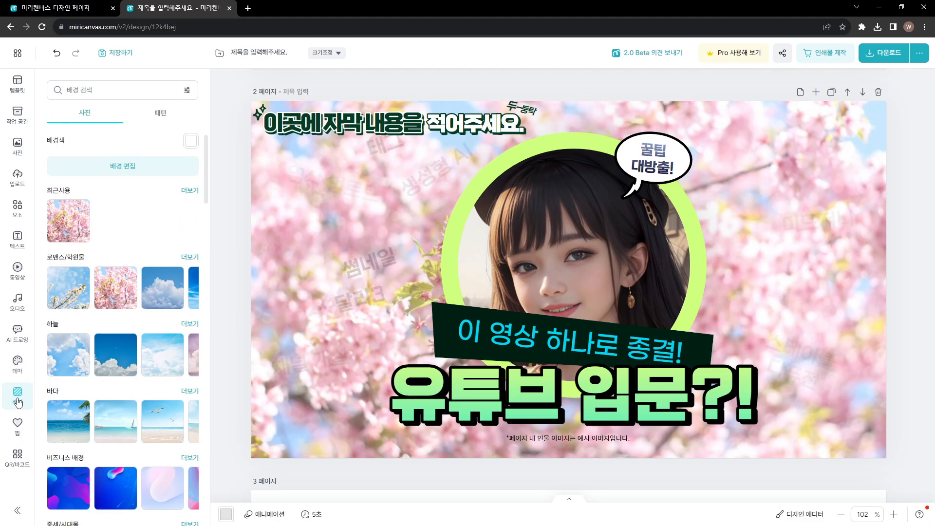